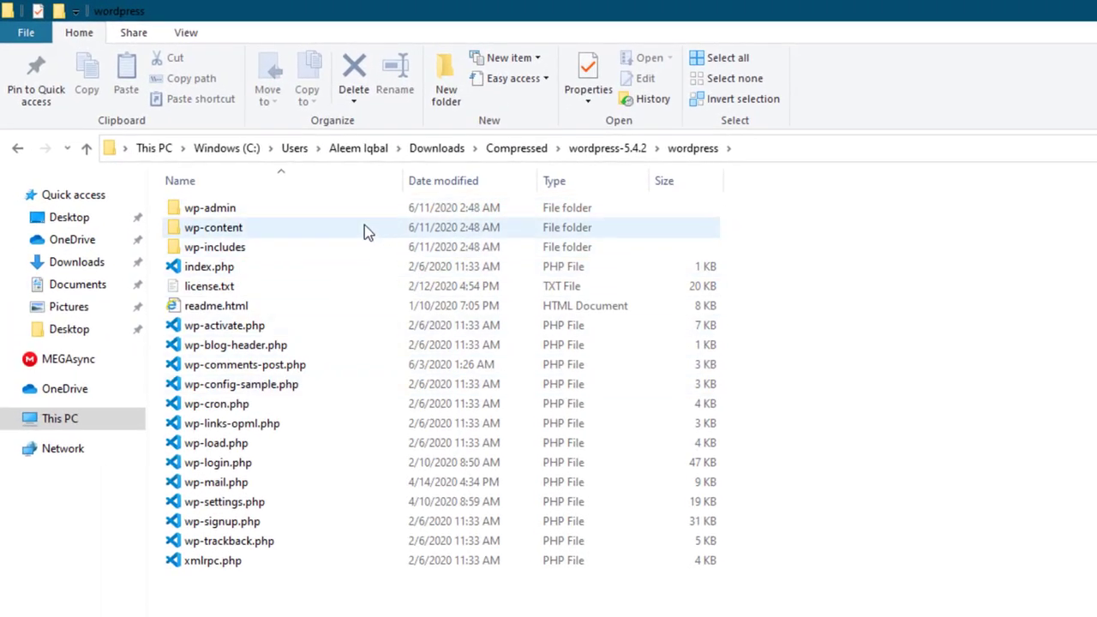
- Permanently delete the wp-content folder, license.txt and readme.html from the extracted wordpress folder
click(365, 228)
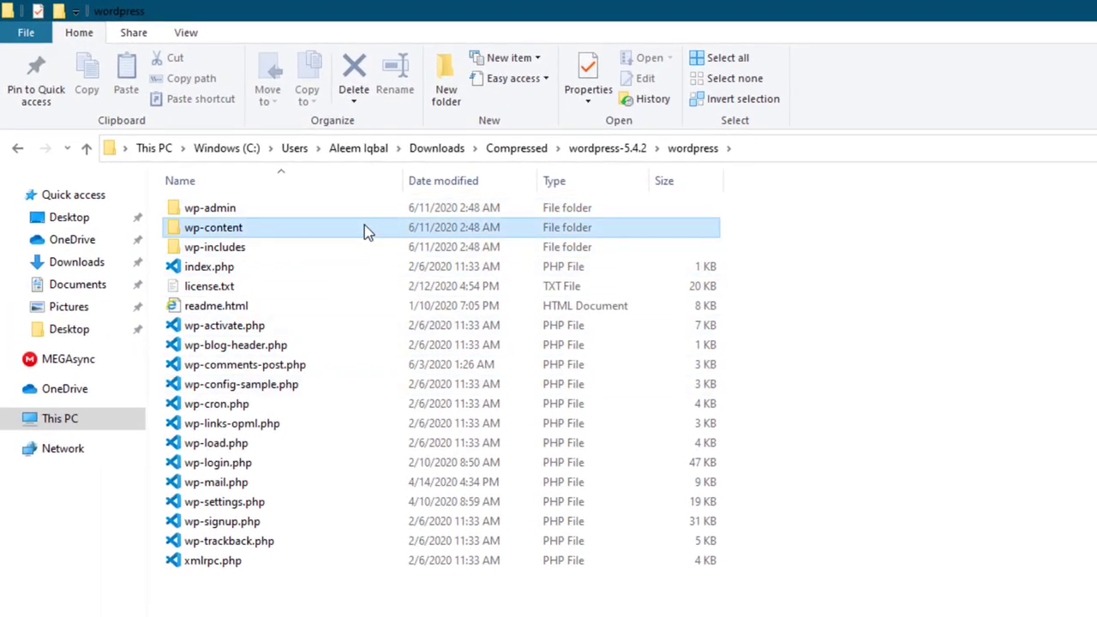
key(shift+Delete)
key(Escape)
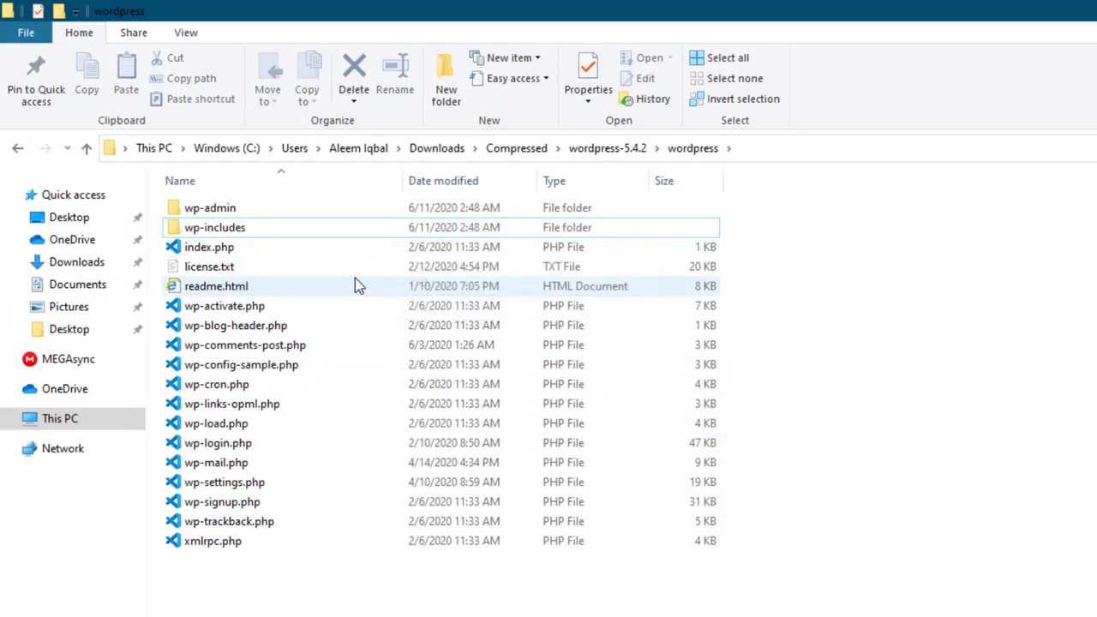
click(358, 284)
ctrl+click(343, 267)
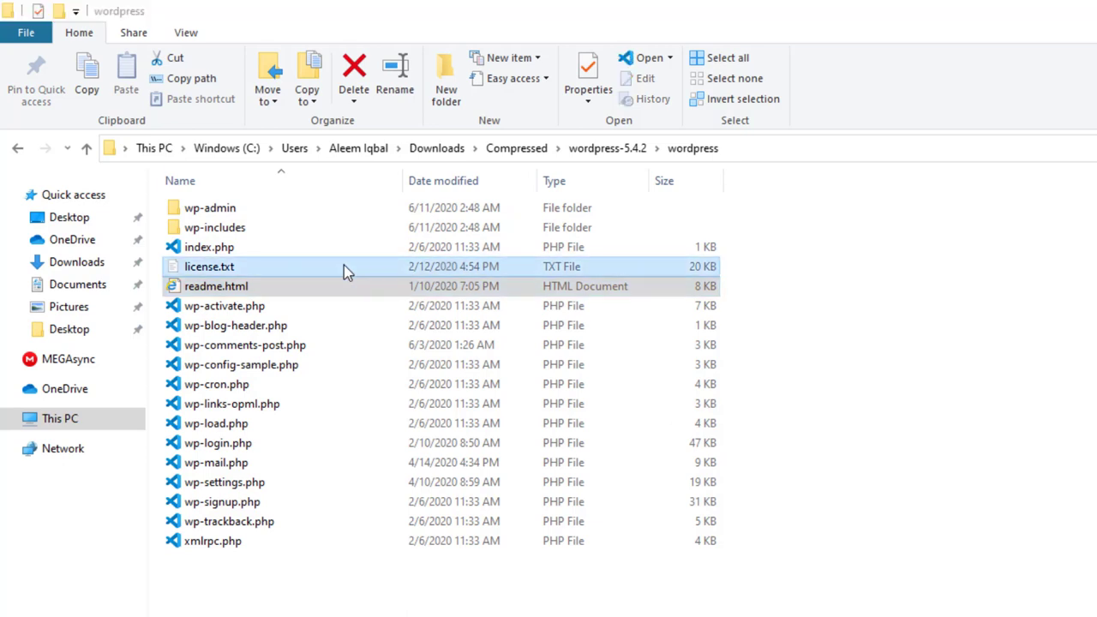
key(shift+Delete)
key(Return)
- Compress all the remaining WordPress folders and files into a wordpress.zip archive
key(ctrl+a)
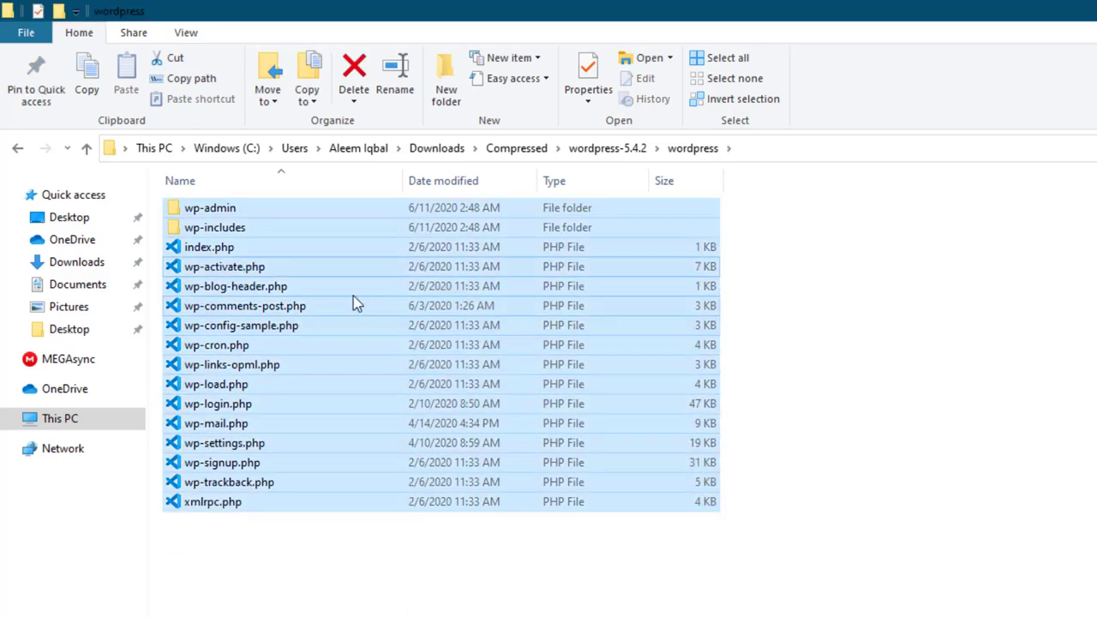
right_click(348, 296)
click(520, 421)
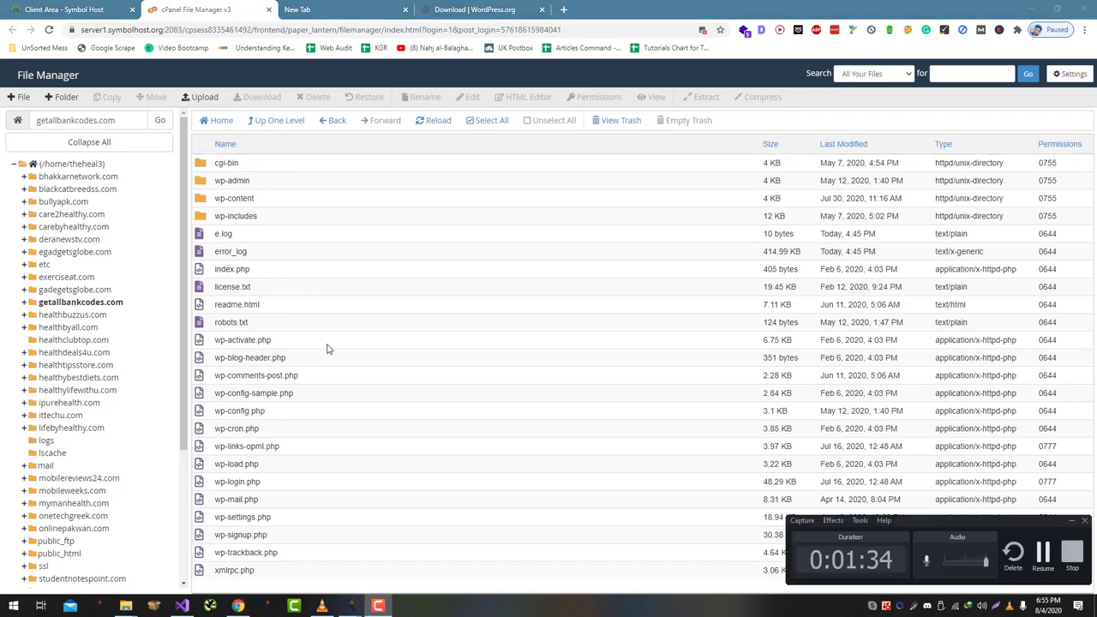
- In the cPanel File Manager, permanently delete the wp-admin and wp-includes folders of getallbankcodes.com, skipping the trash
click(264, 188)
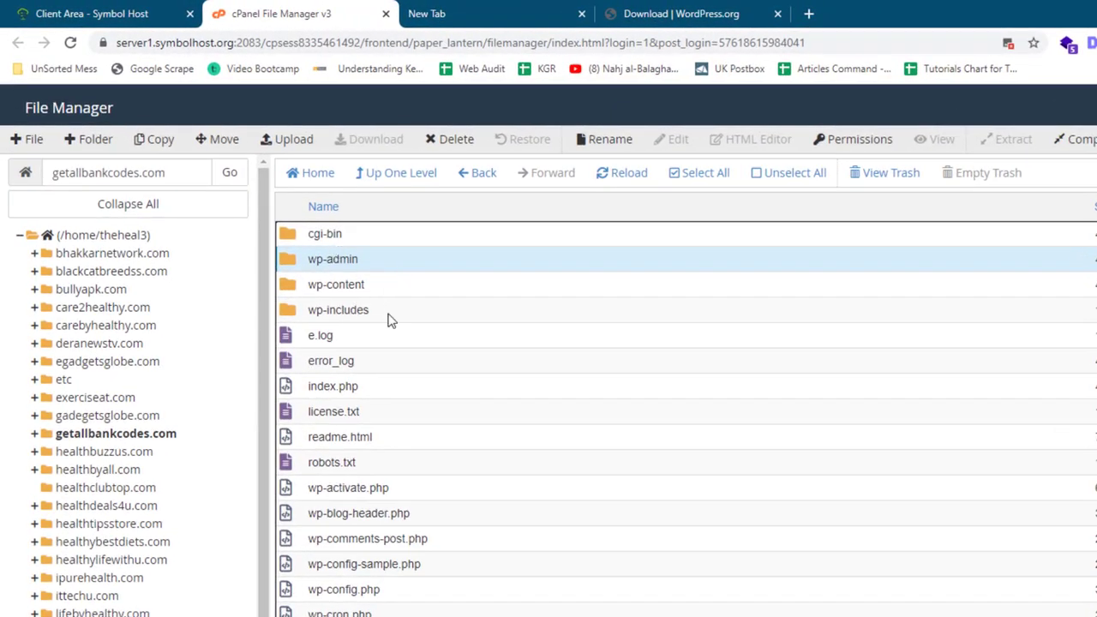
ctrl+click(388, 317)
key(Delete)
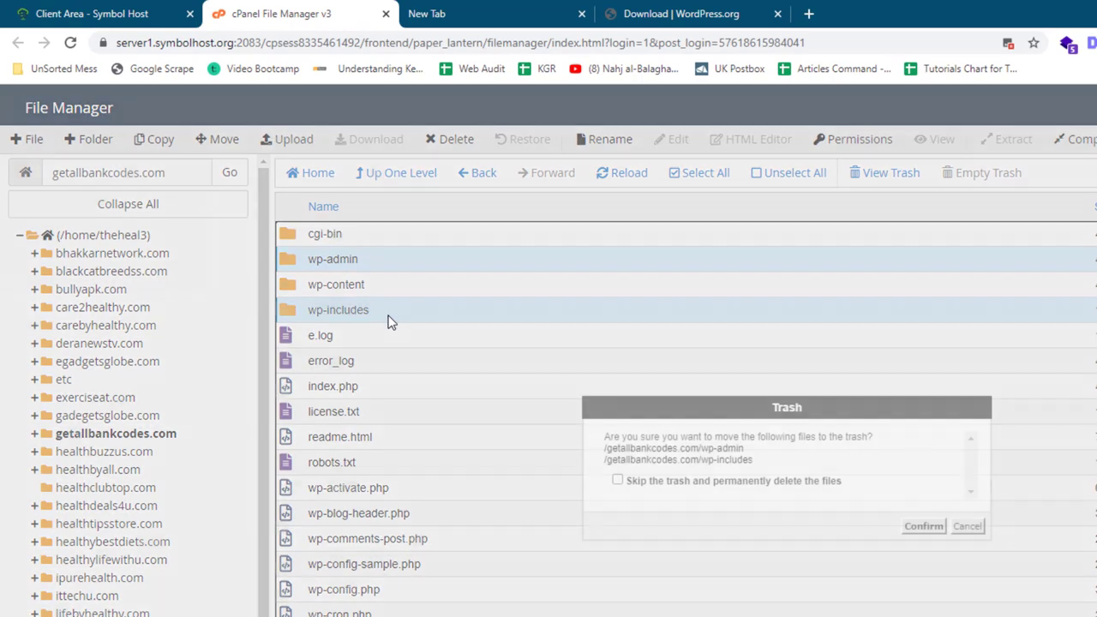
click(770, 486)
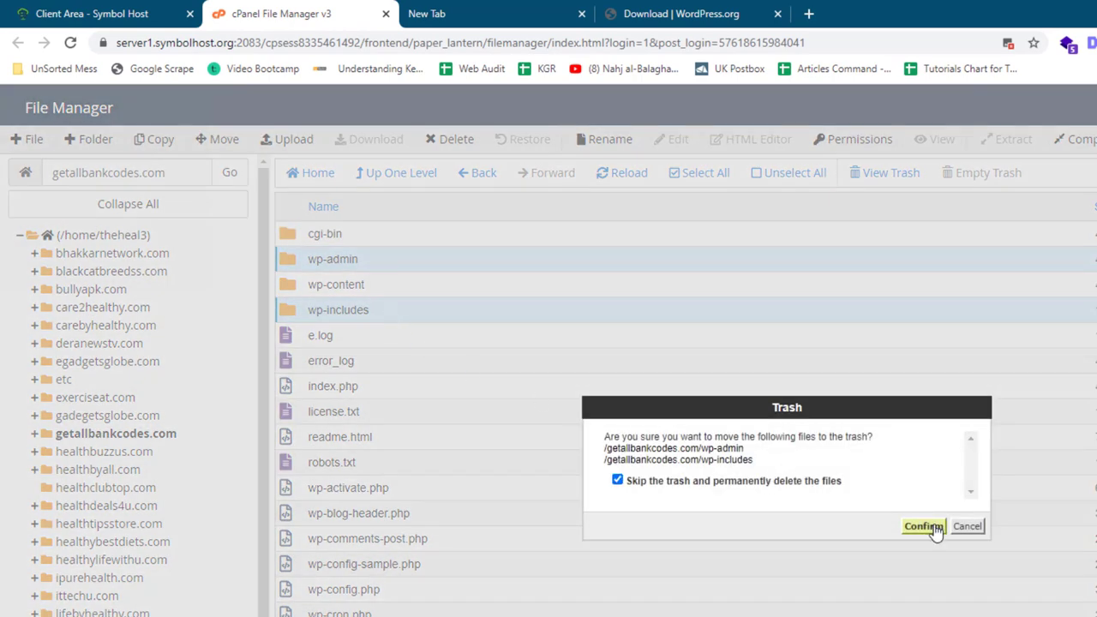
click(933, 528)
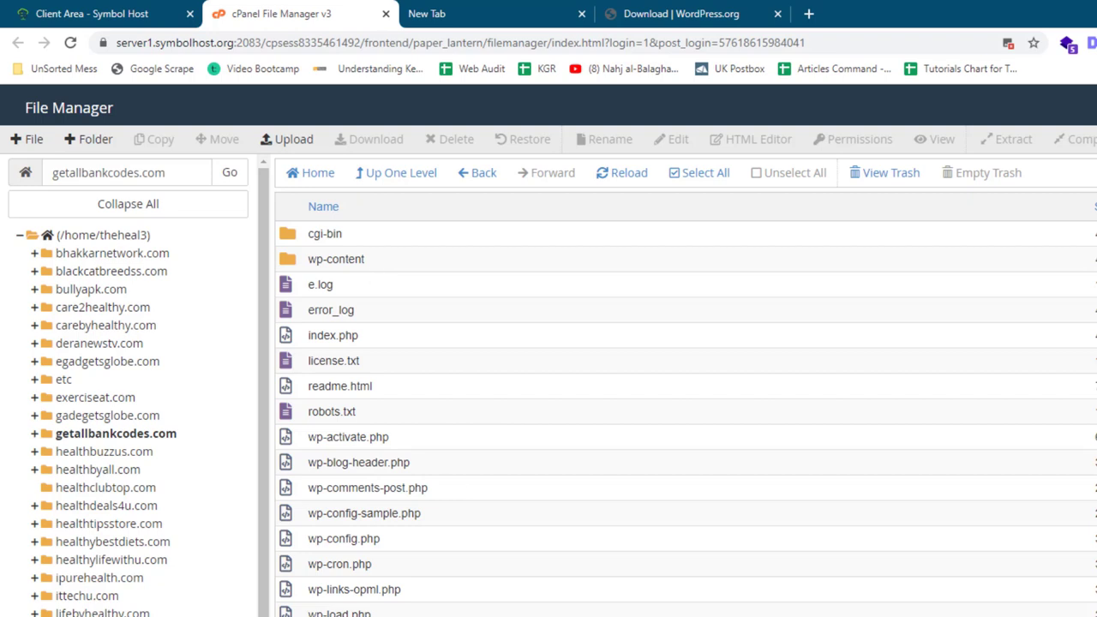
- Back up the site's root files from e.log to xmlrpc.php, except robots.txt and wp-config.php, as a Zip Archive
shift+click(372, 286)
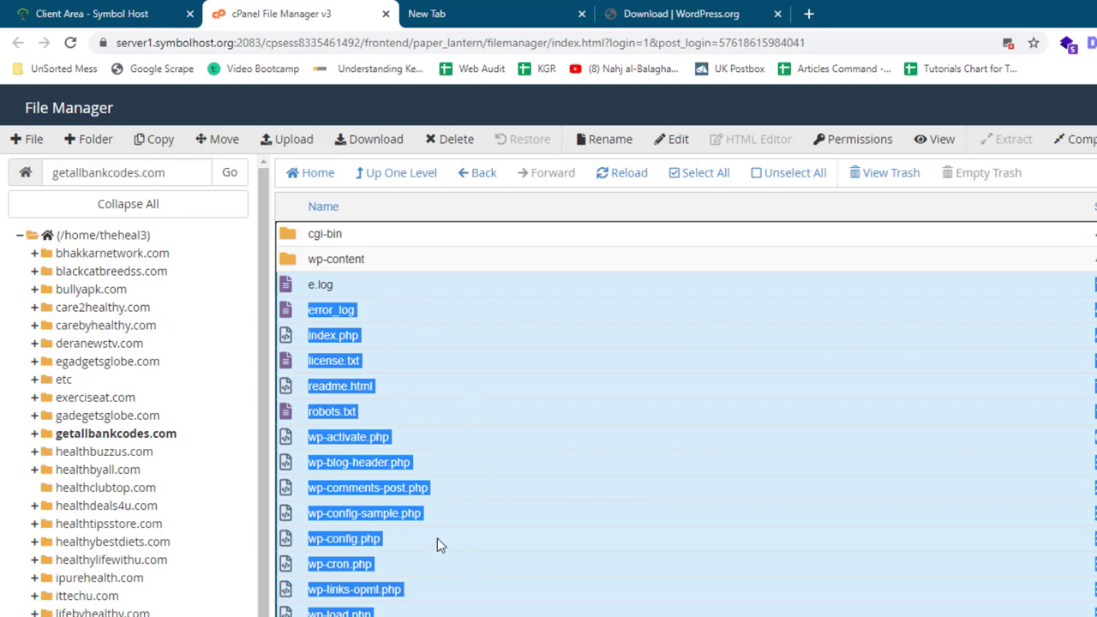
ctrl+click(406, 408)
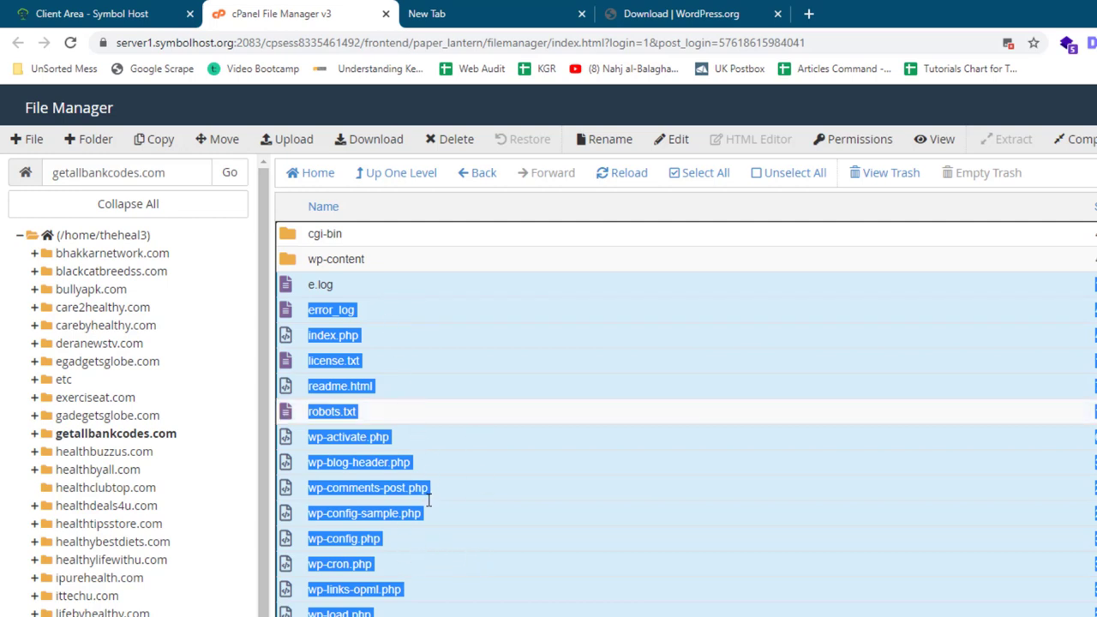
ctrl+click(417, 547)
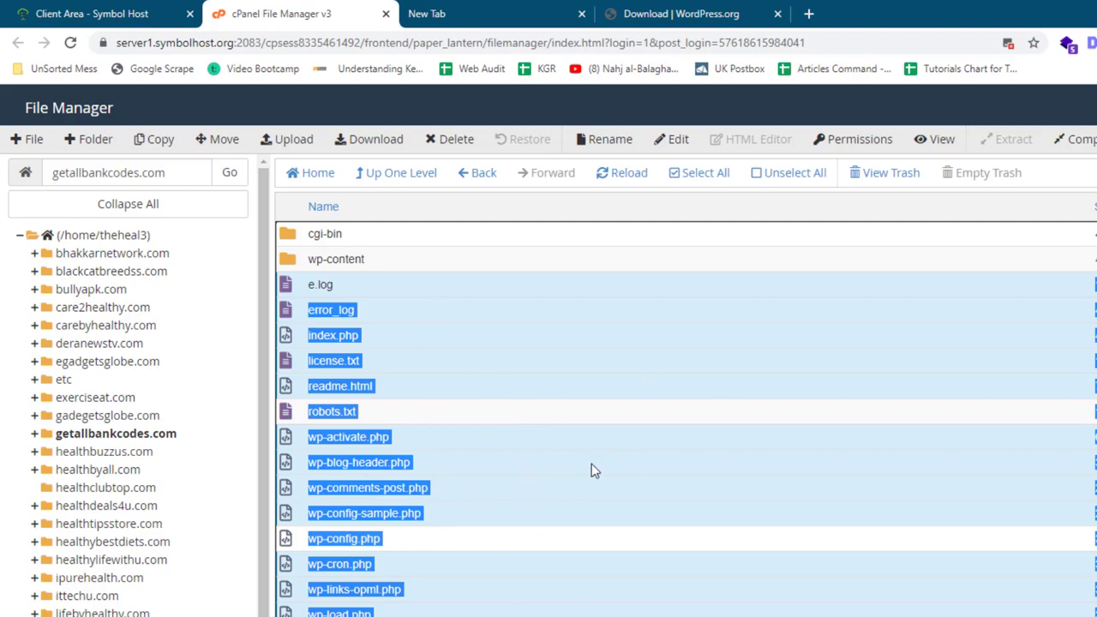
right_click(558, 456)
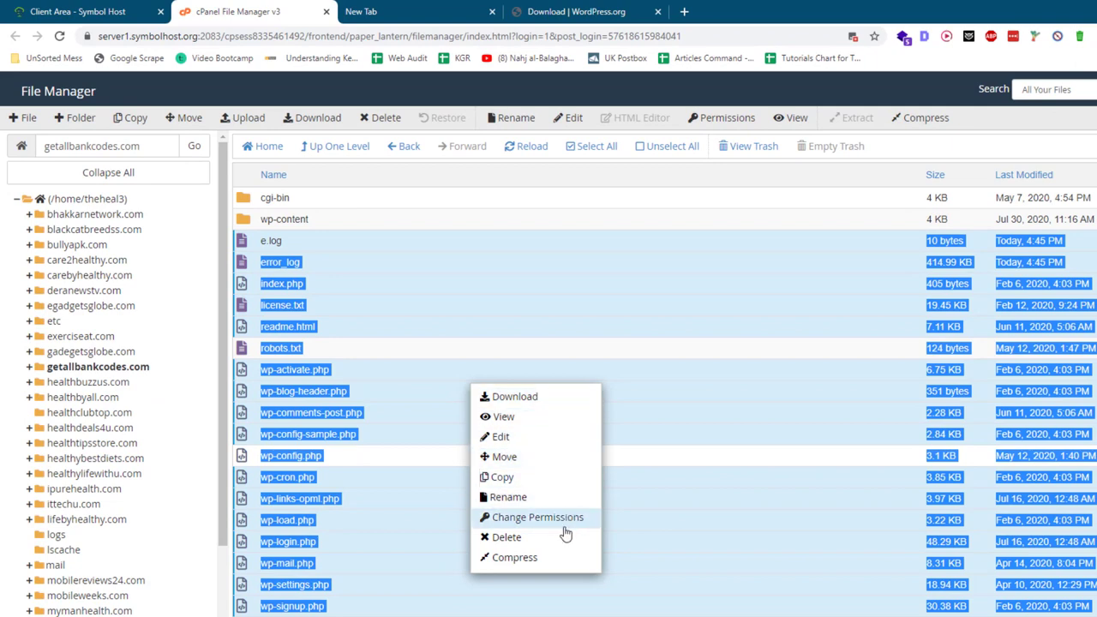
click(559, 559)
click(519, 340)
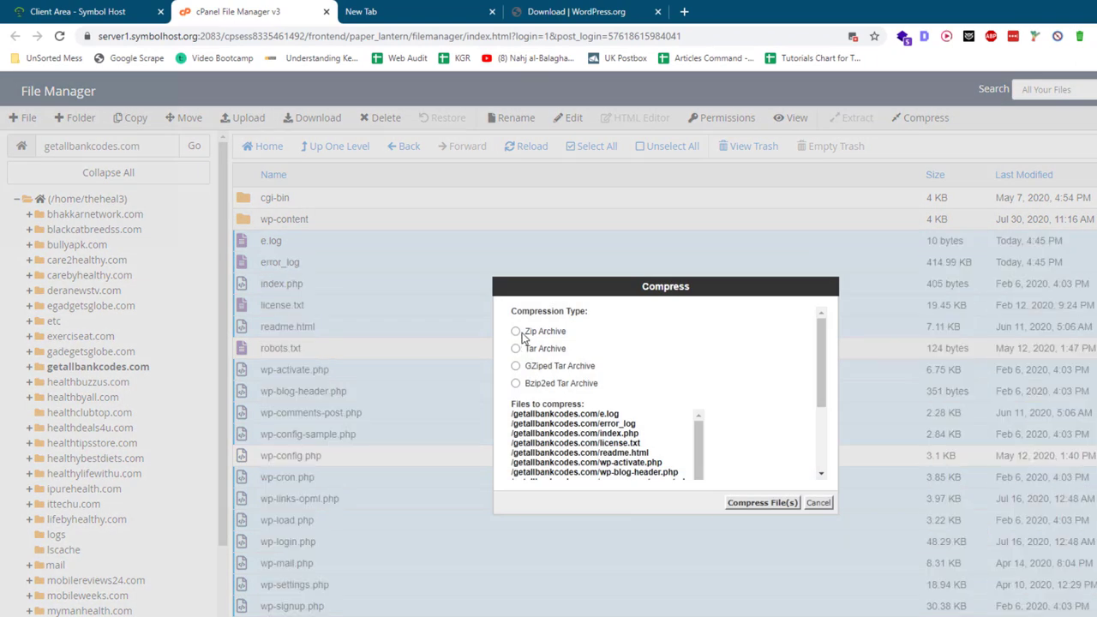
click(515, 331)
click(763, 503)
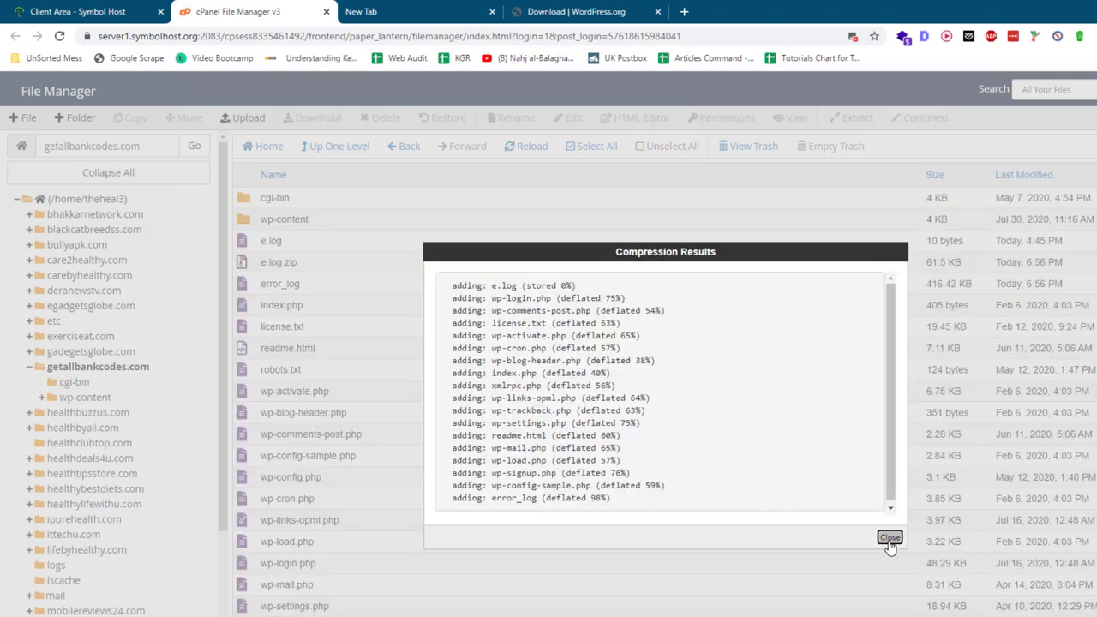
click(889, 538)
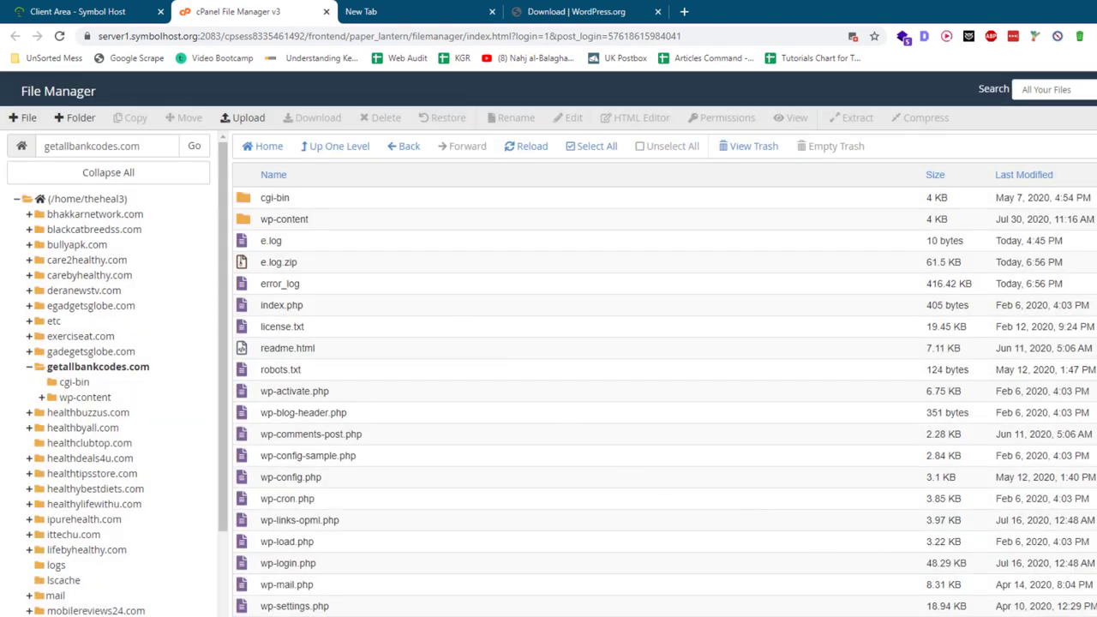
- Permanently delete the root files except e.log, e.log.zip, robots.txt and wp-config.php, skipping the trash
shift+click(368, 247)
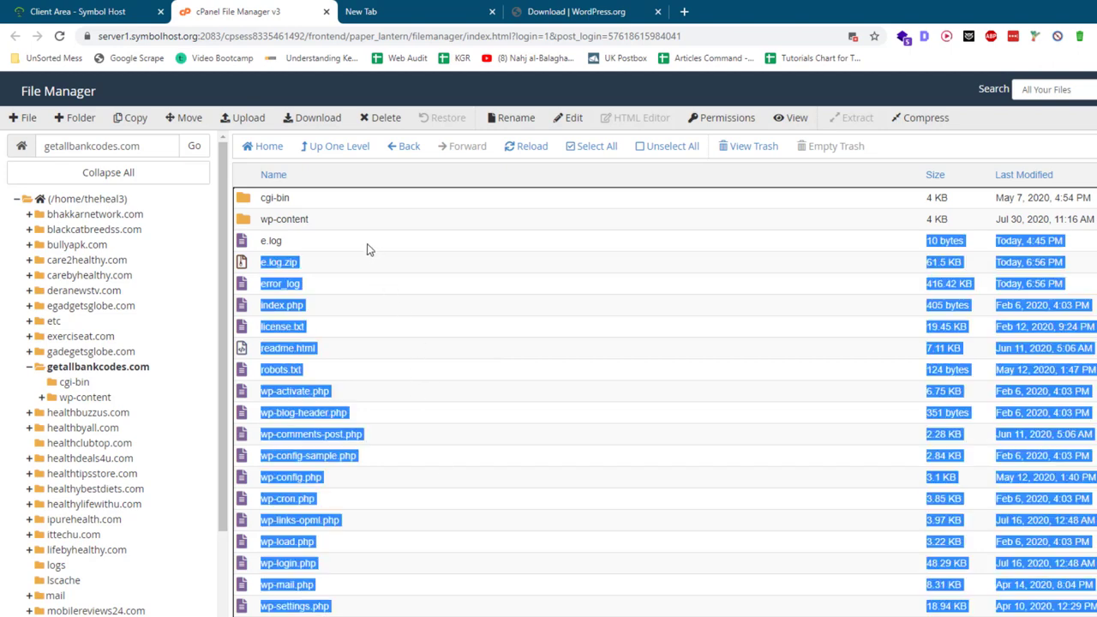
ctrl+click(363, 248)
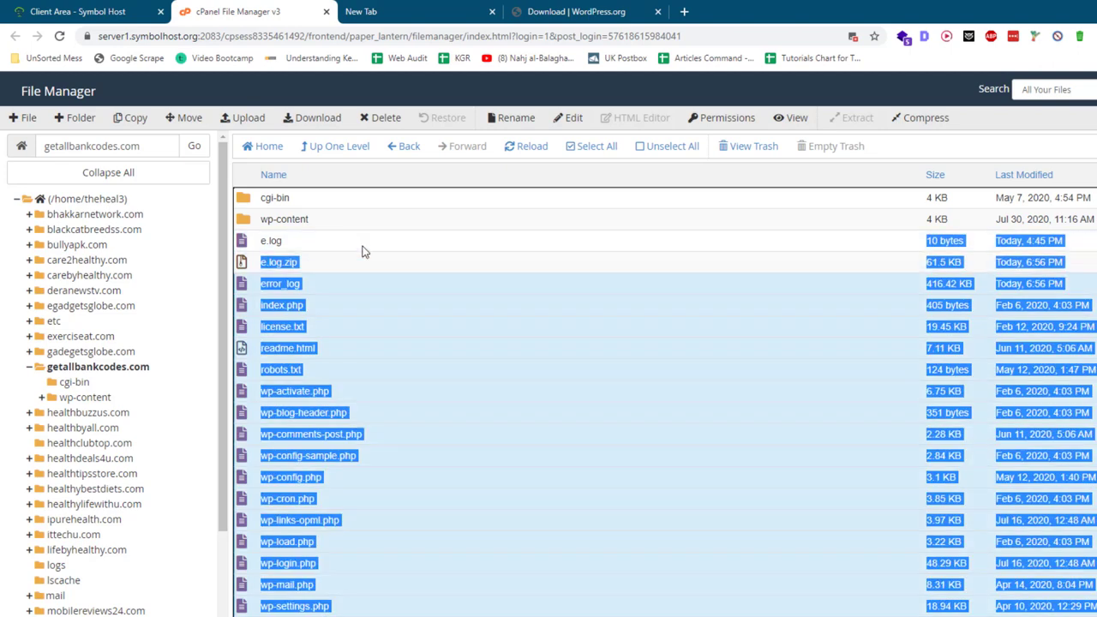
ctrl+click(350, 307)
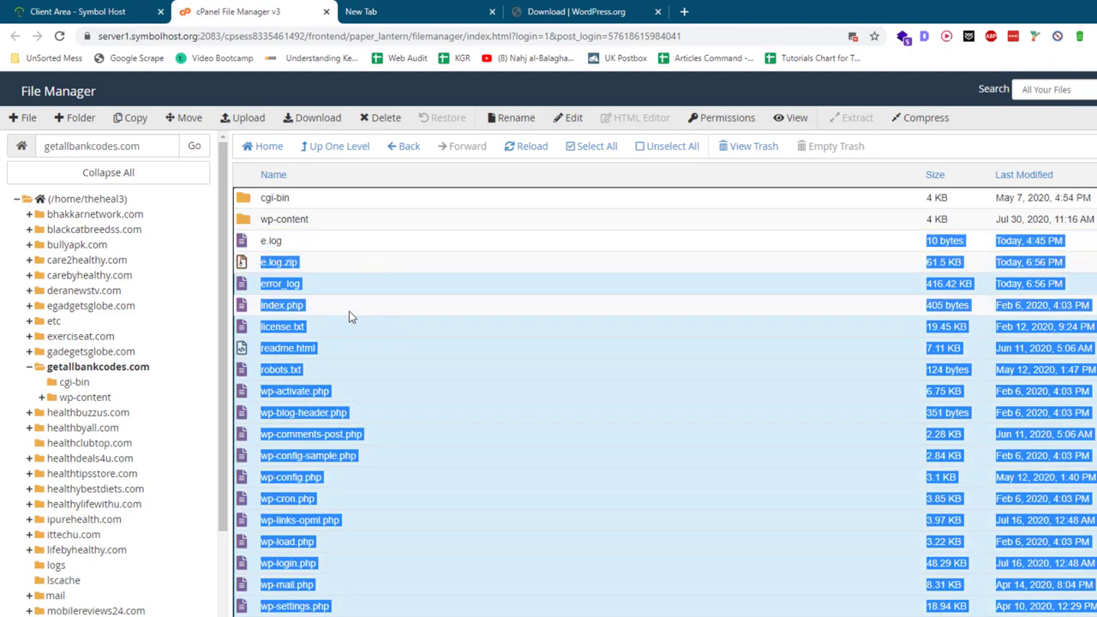
ctrl+click(347, 322)
ctrl+click(350, 327)
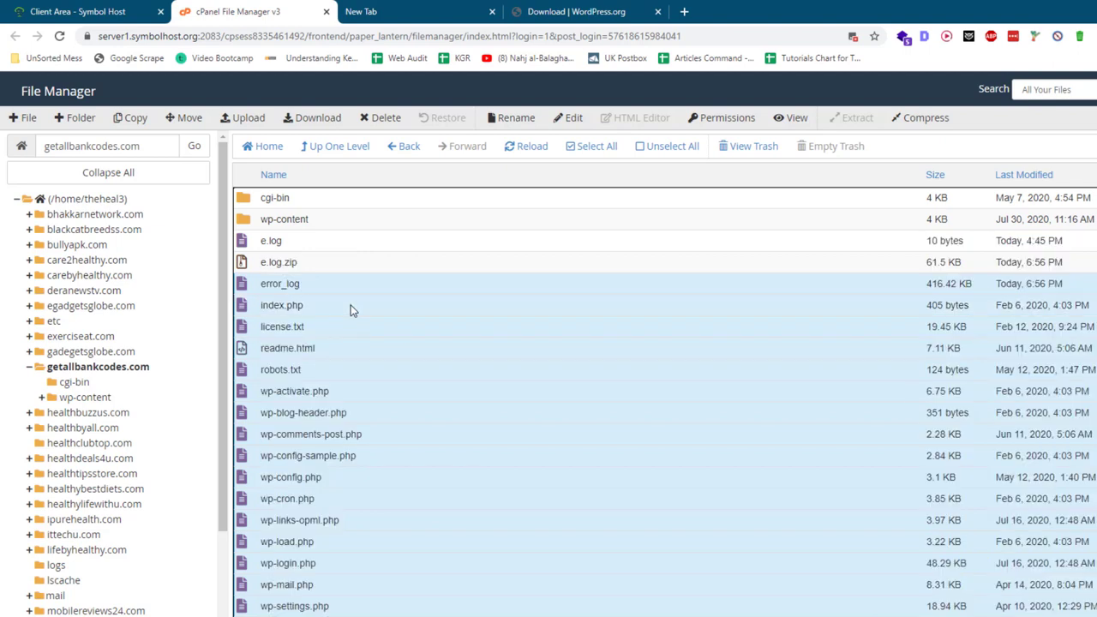
ctrl+click(327, 485)
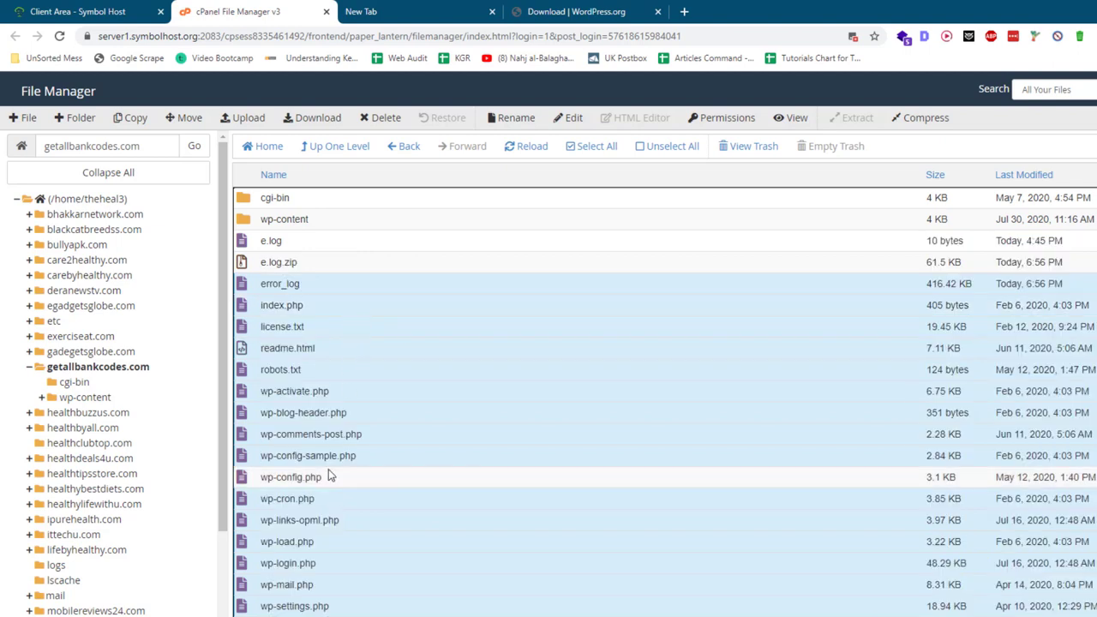
ctrl+click(334, 375)
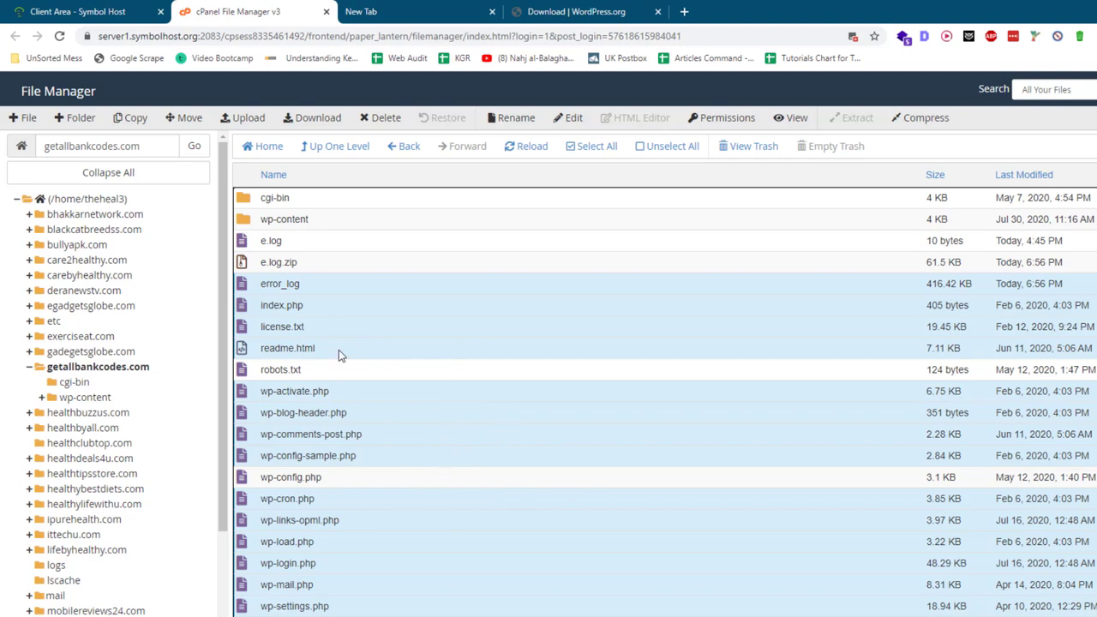
right_click(365, 339)
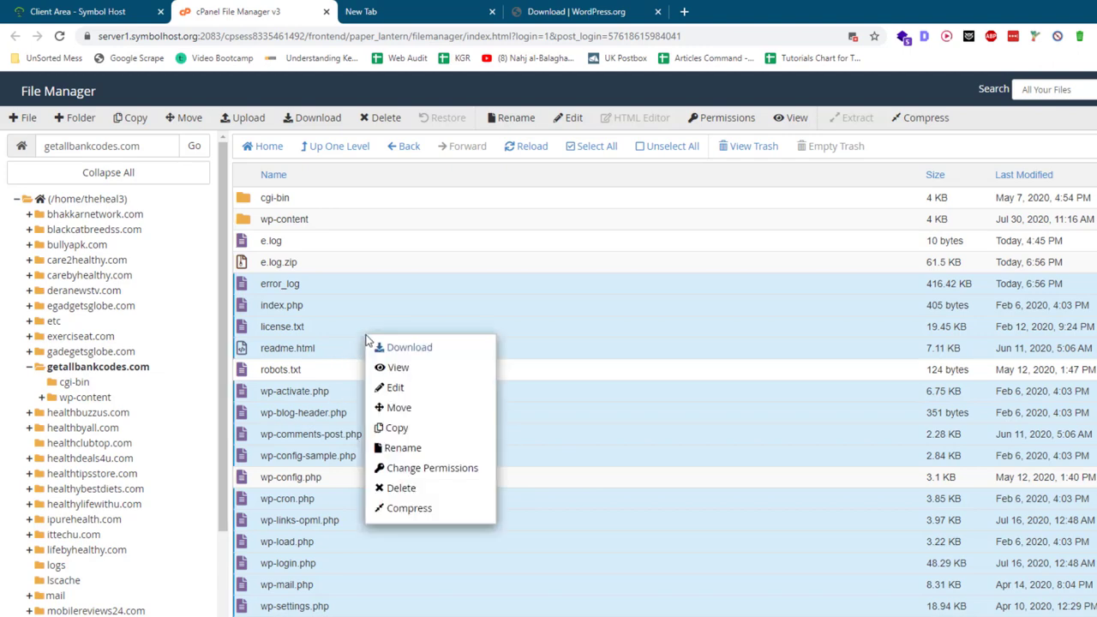
click(439, 487)
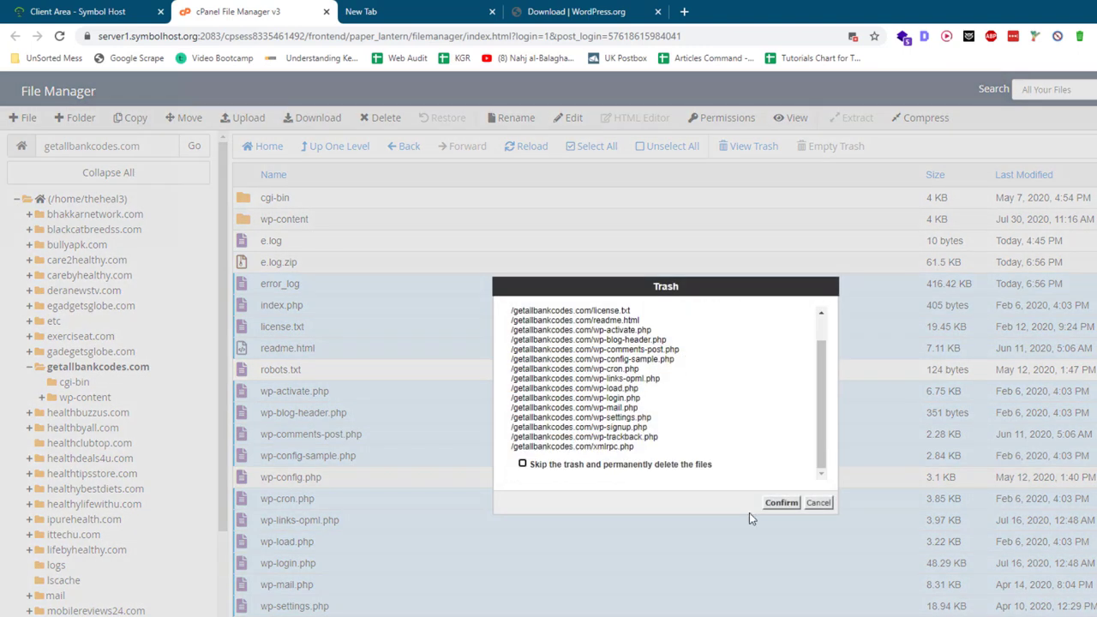
click(649, 464)
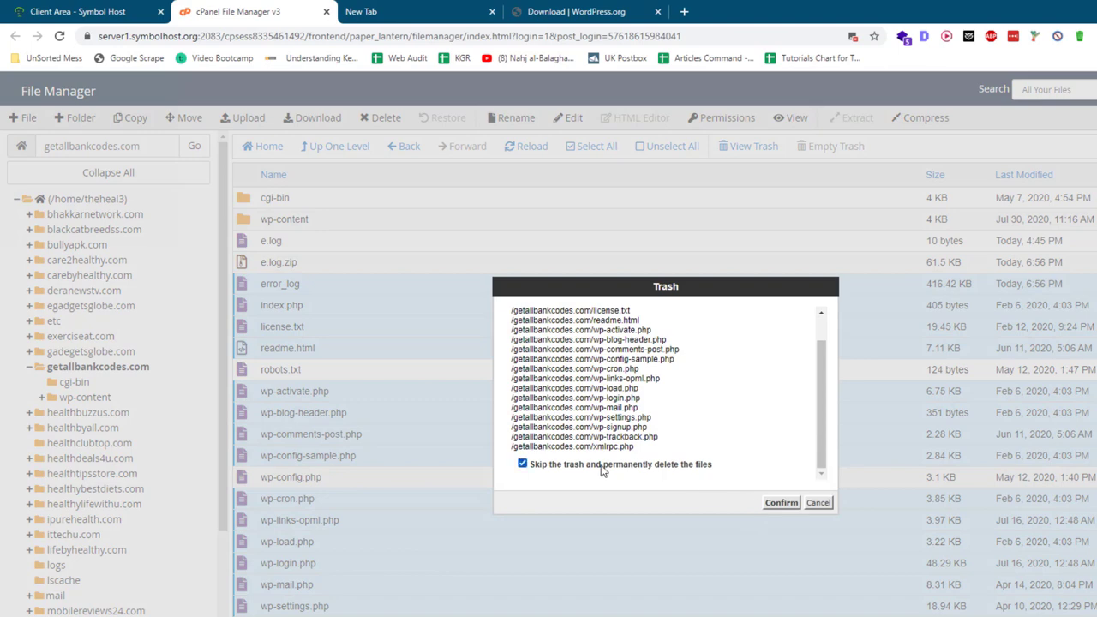
click(781, 503)
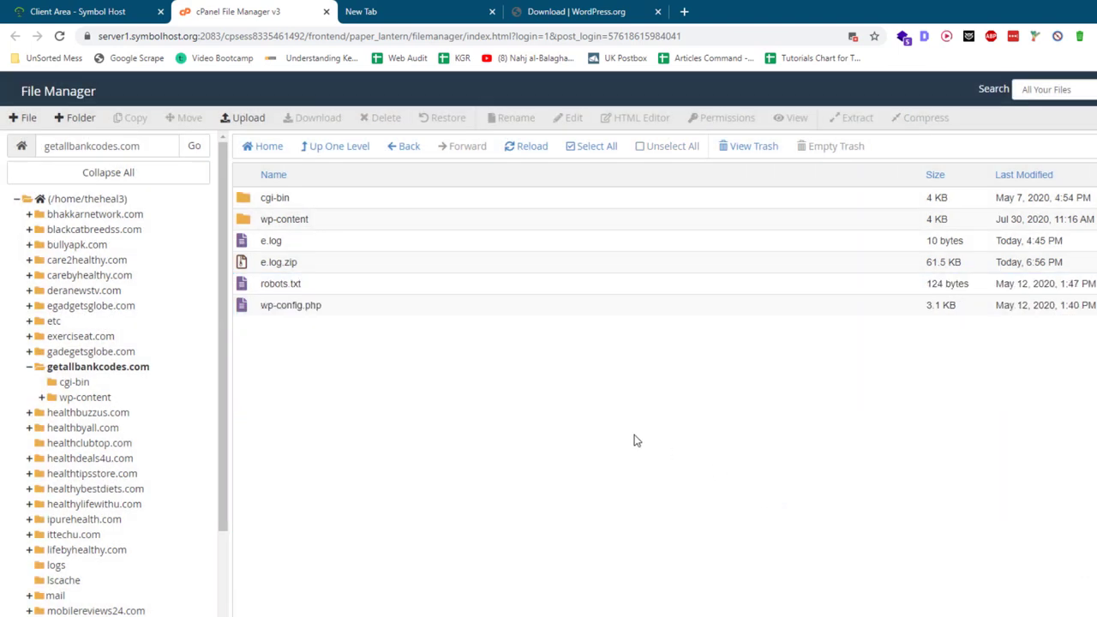
- Permanently delete the e.log file from the site's root folder, skipping the trash
click(362, 247)
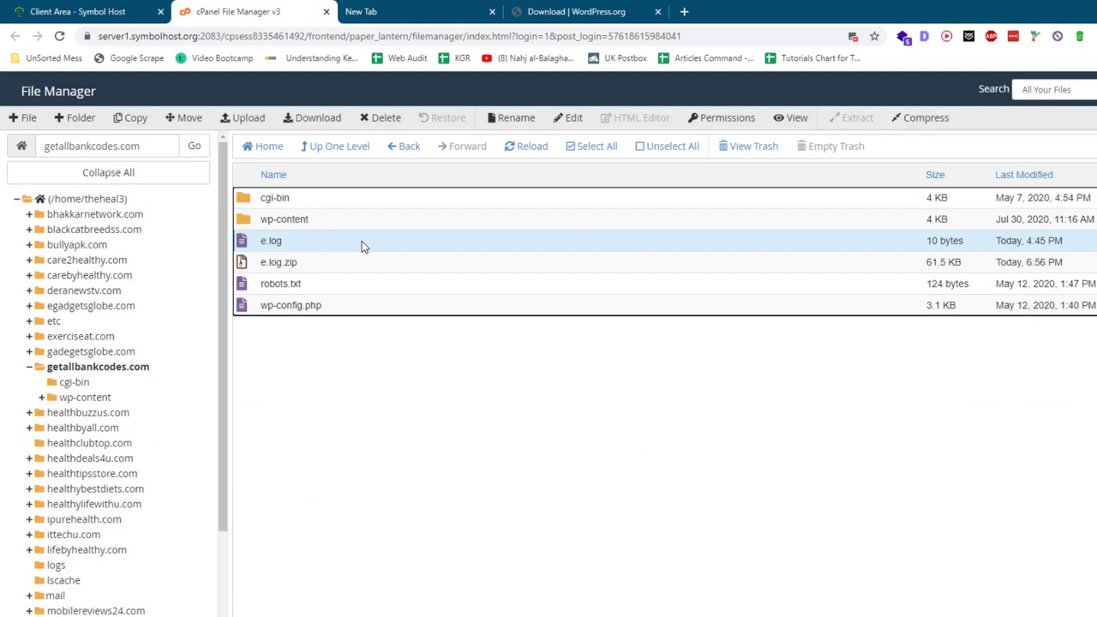
key(Delete)
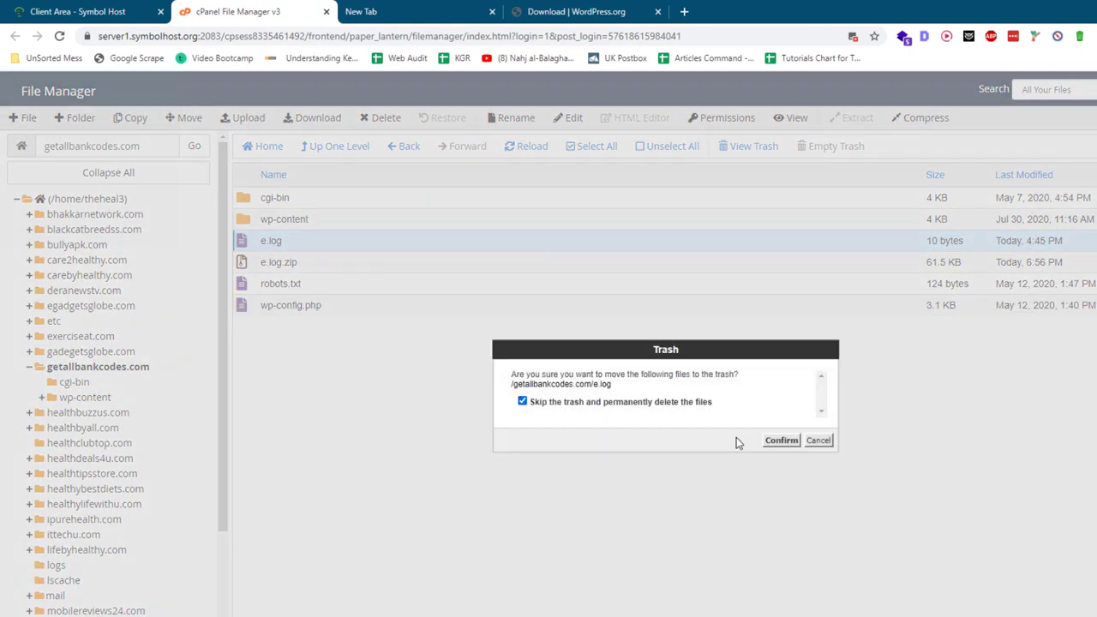
click(776, 441)
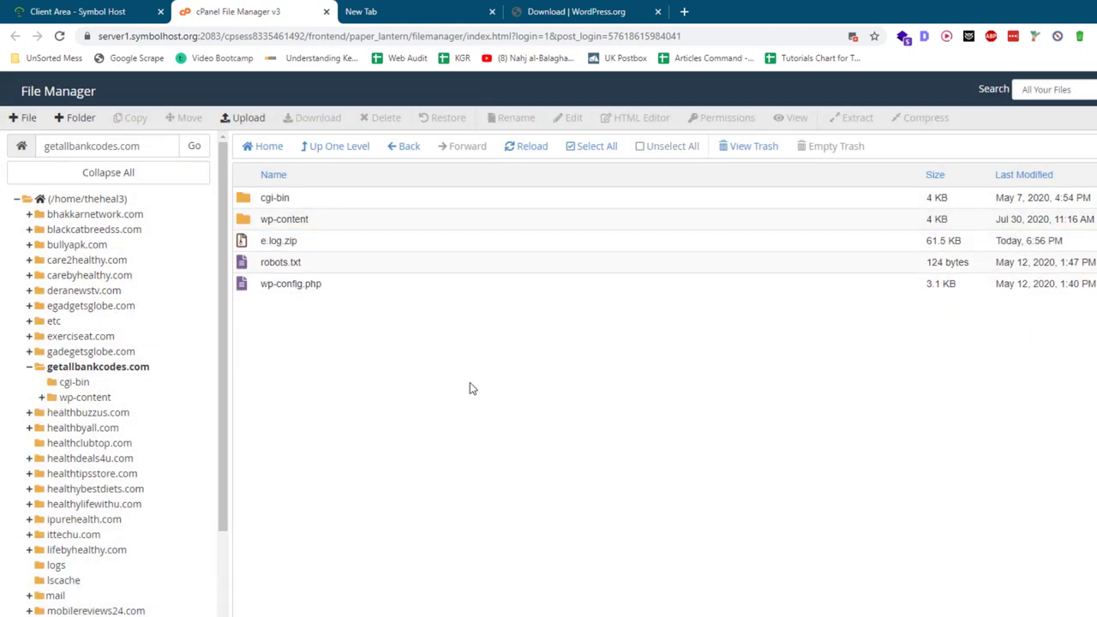
- Upload wordpress.zip from the local wordpress folder to the getallbankcodes.com directory
click(235, 119)
key(alt+Tab)
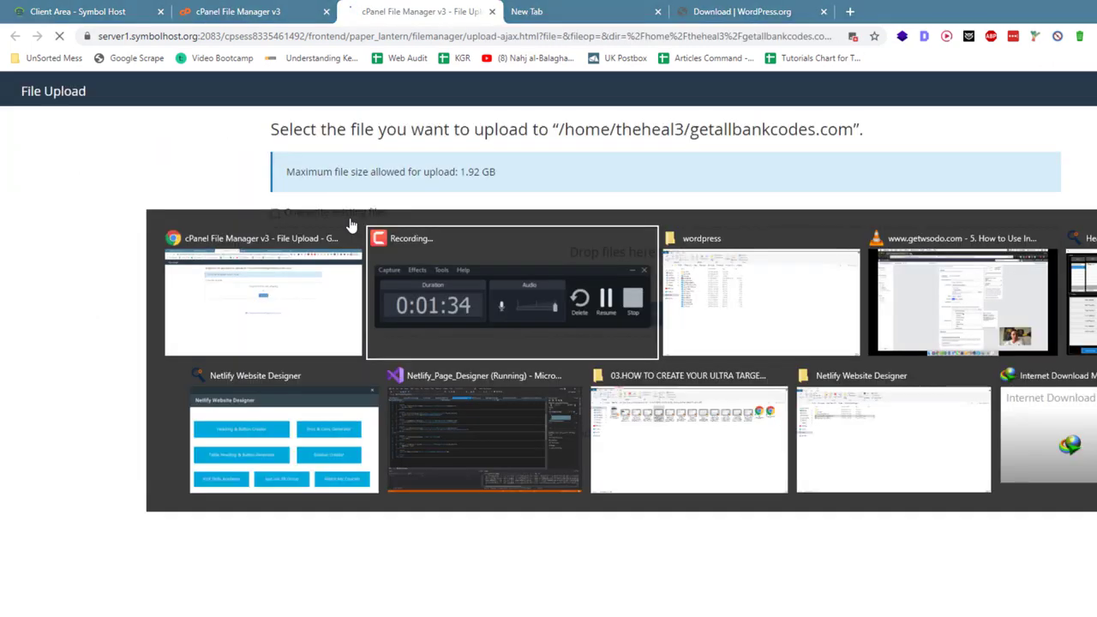
key(alt+Tab)
drag(159, 198, 466, 277)
key(alt+Tab)
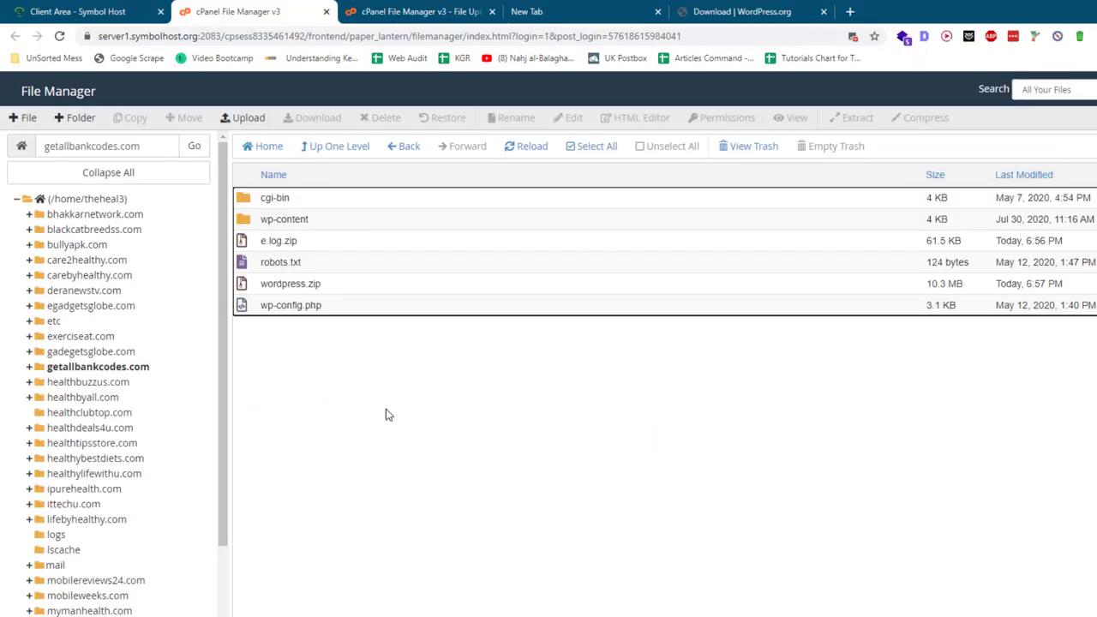
- Extract wordpress.zip into /getallbankcodes.com and dismiss the extraction results
right_click(357, 286)
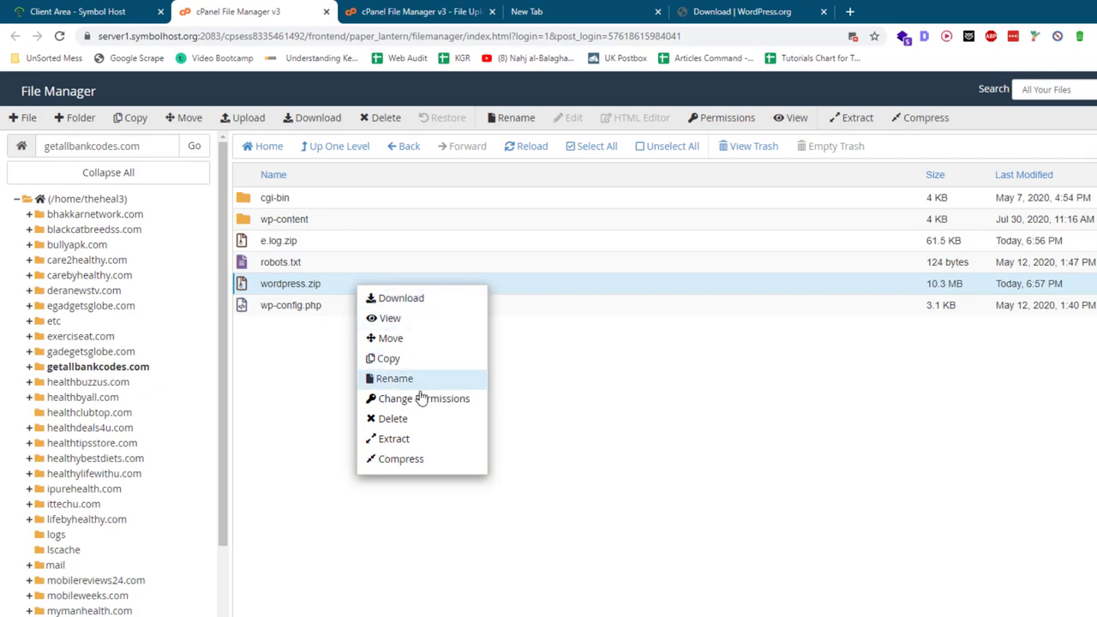
click(430, 439)
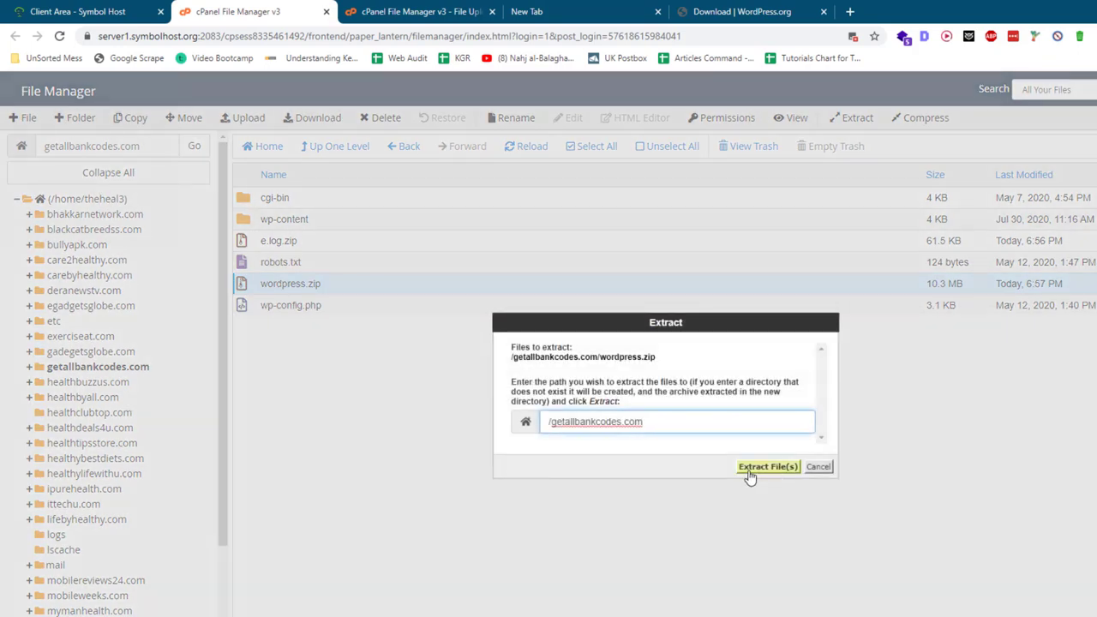
click(768, 467)
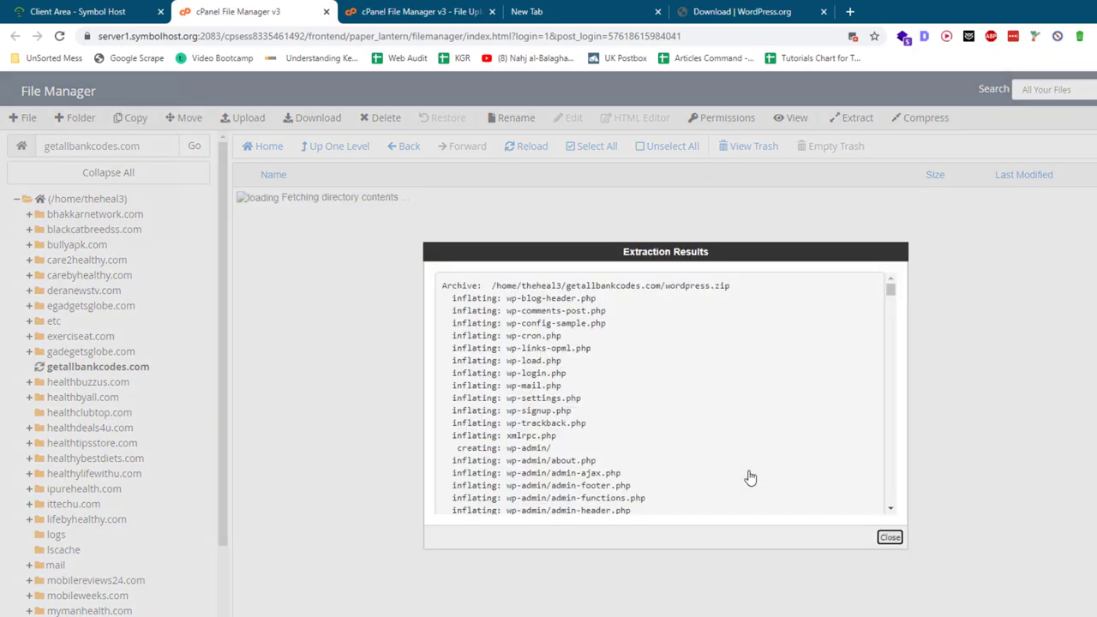
click(885, 537)
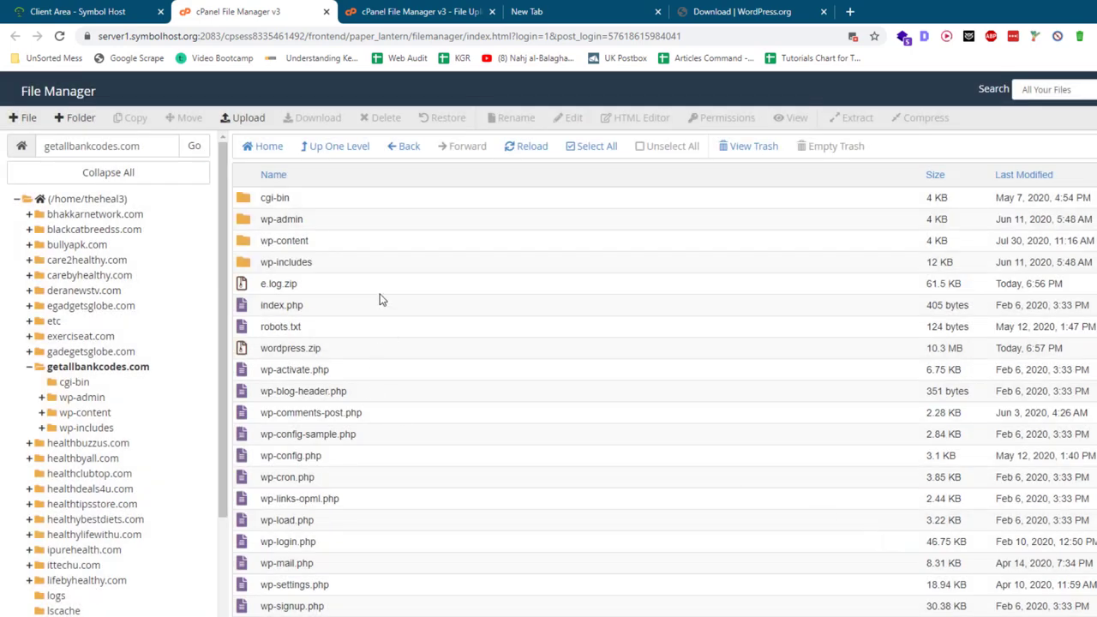
- Open getallbankcodes.com/wp-admin in the blank browser tab and place that tab directly after the first File Manager tab
click(733, 9)
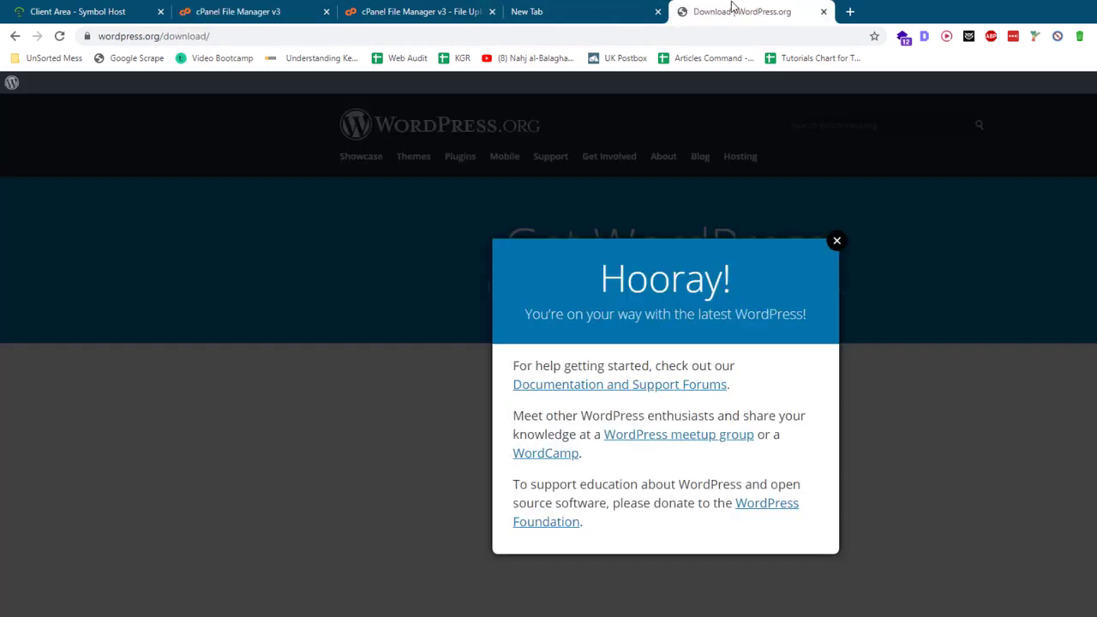
click(614, 9)
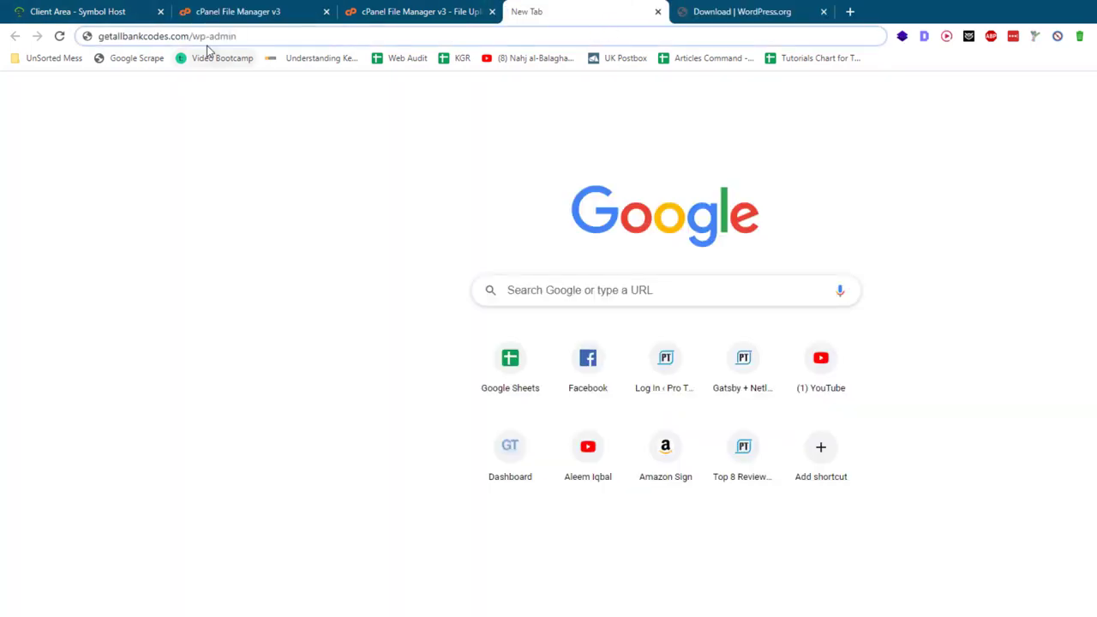
key(Return)
drag(539, 9, 409, 10)
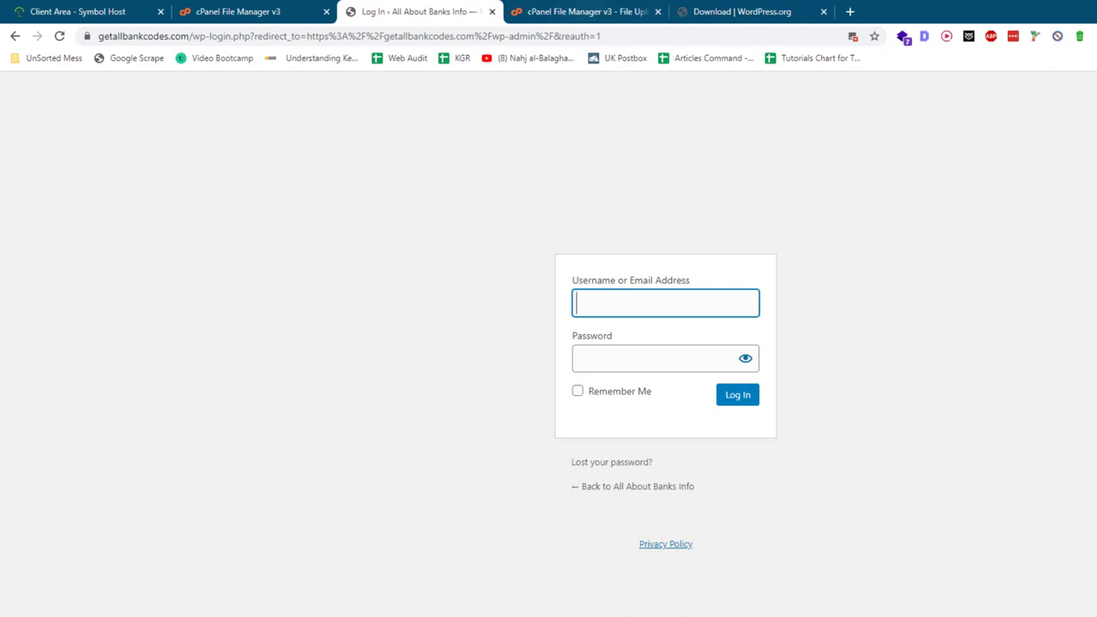
click(214, 10)
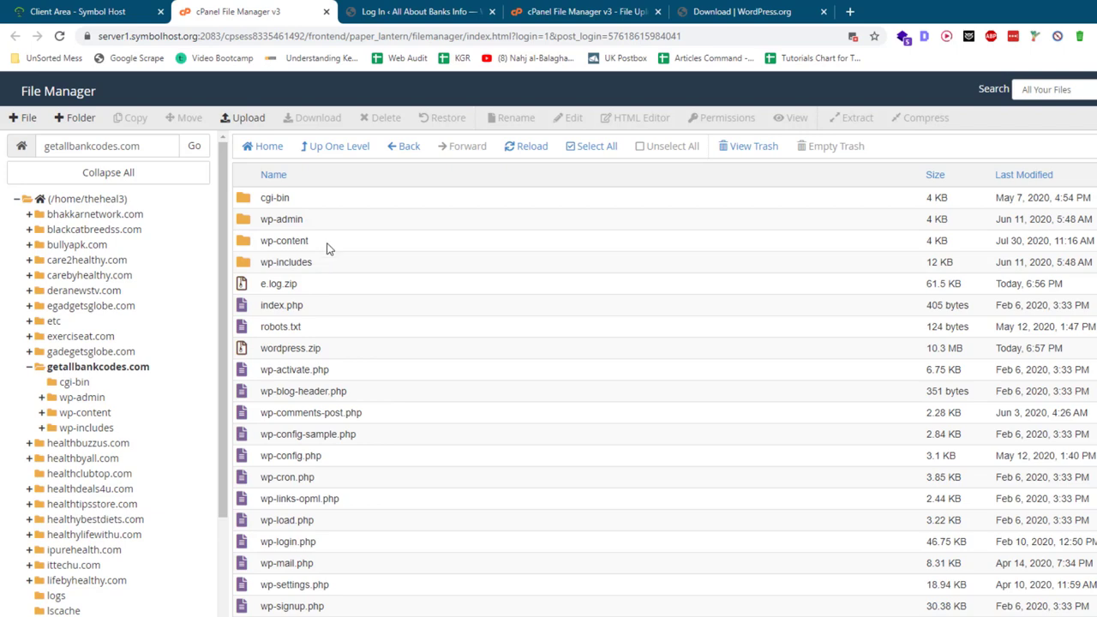
click(412, 10)
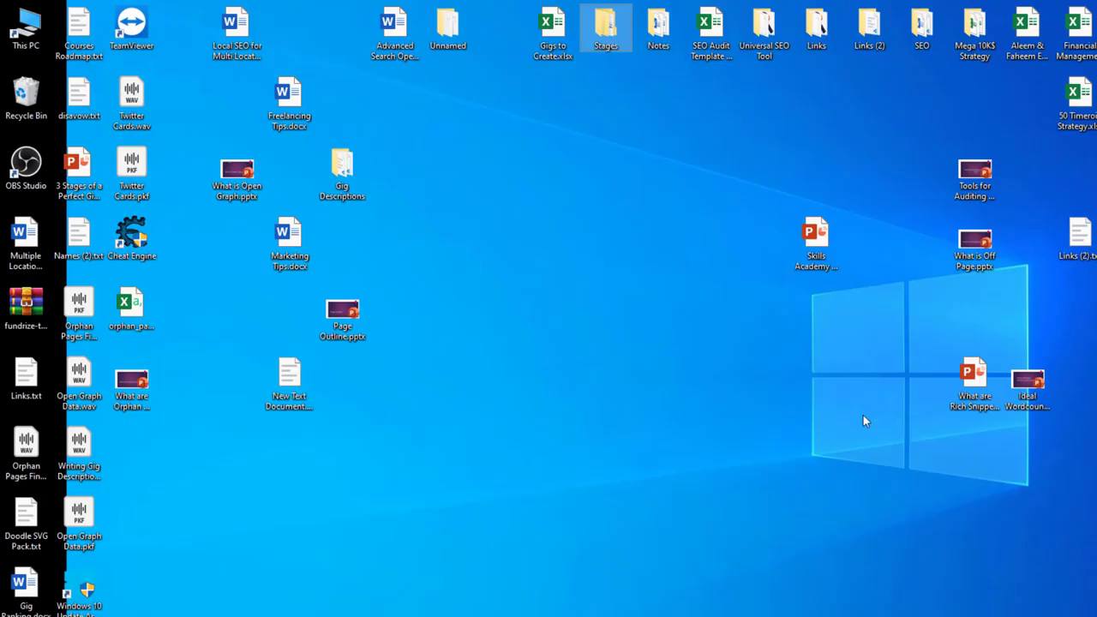
- Create a text document named Plugins.txt on the desktop and open it
right_click(552, 263)
mouse_move(708, 409)
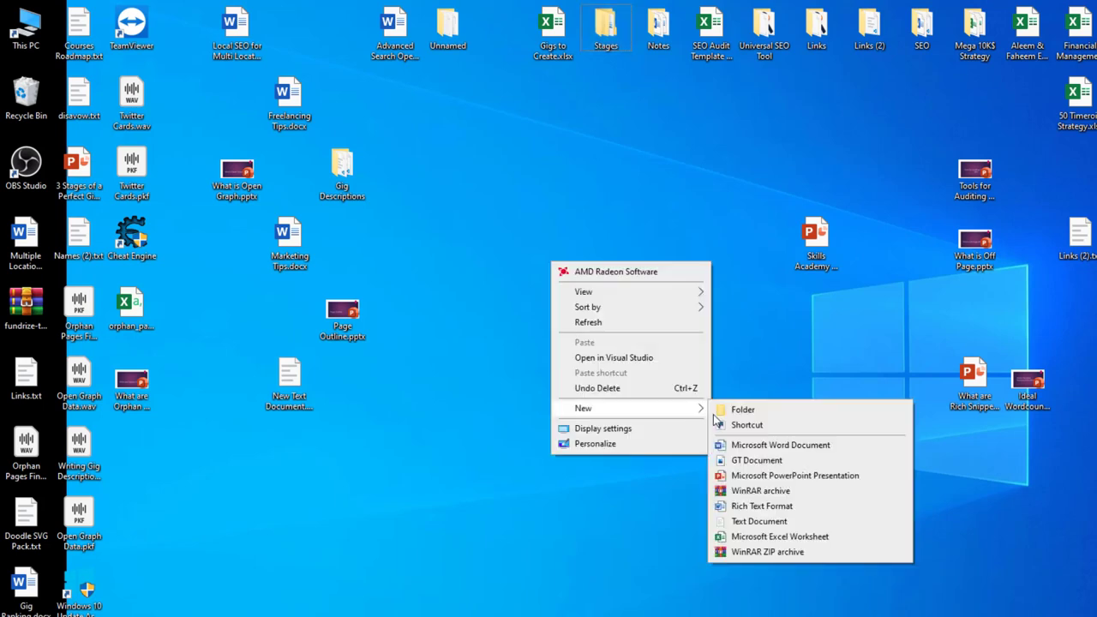
click(777, 521)
text(Plugins)
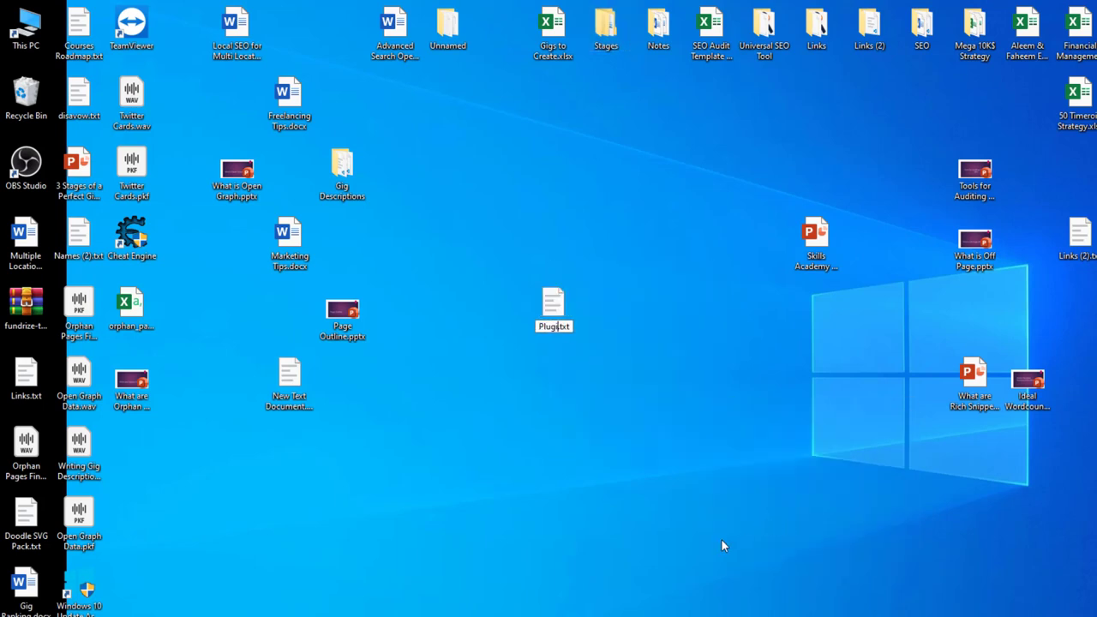
key(Return)
key(Return)
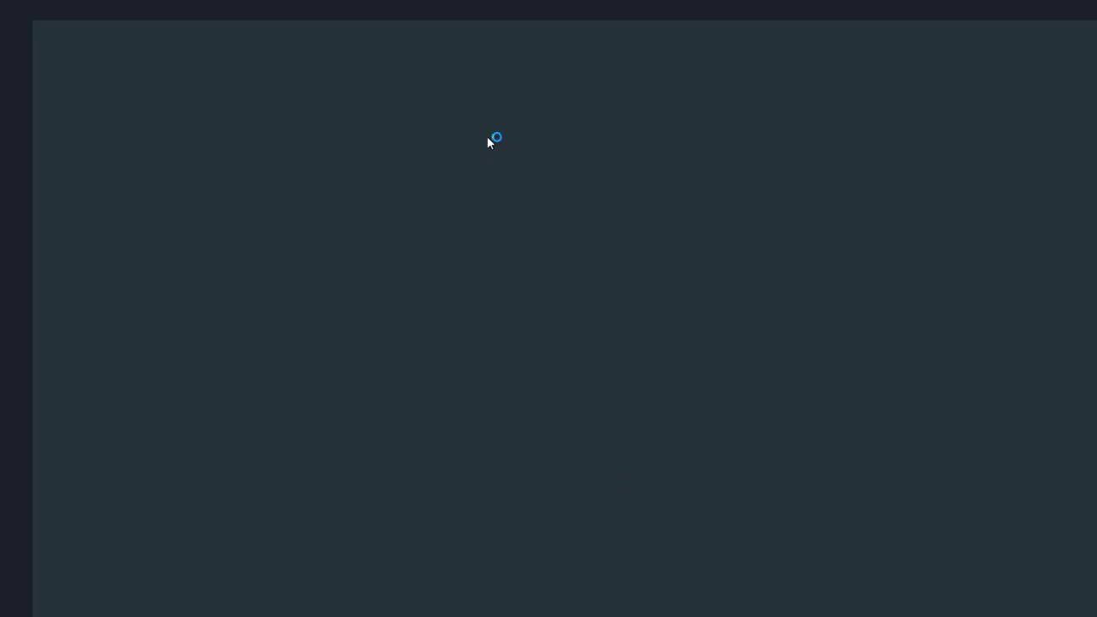
- Copy the plugin name Classic Editor from the WordPress Plugins page into the first line of Plugins.txt in Visual Studio Code
key(alt+Tab)
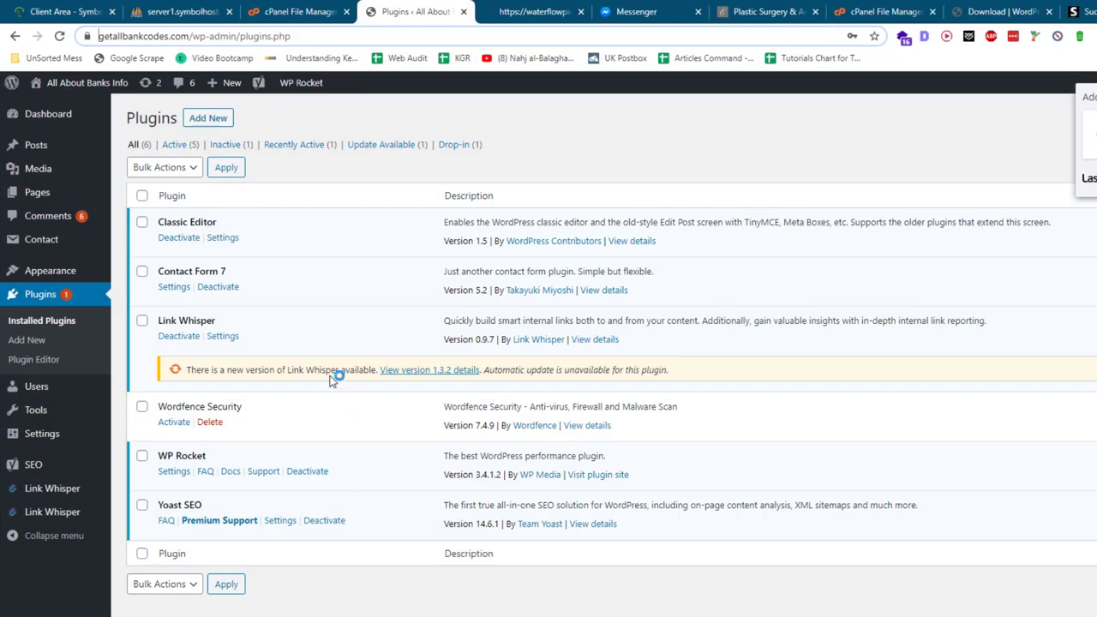
double_click(197, 222)
triple_click(196, 221)
key(ctrl+c)
key(alt+Tab)
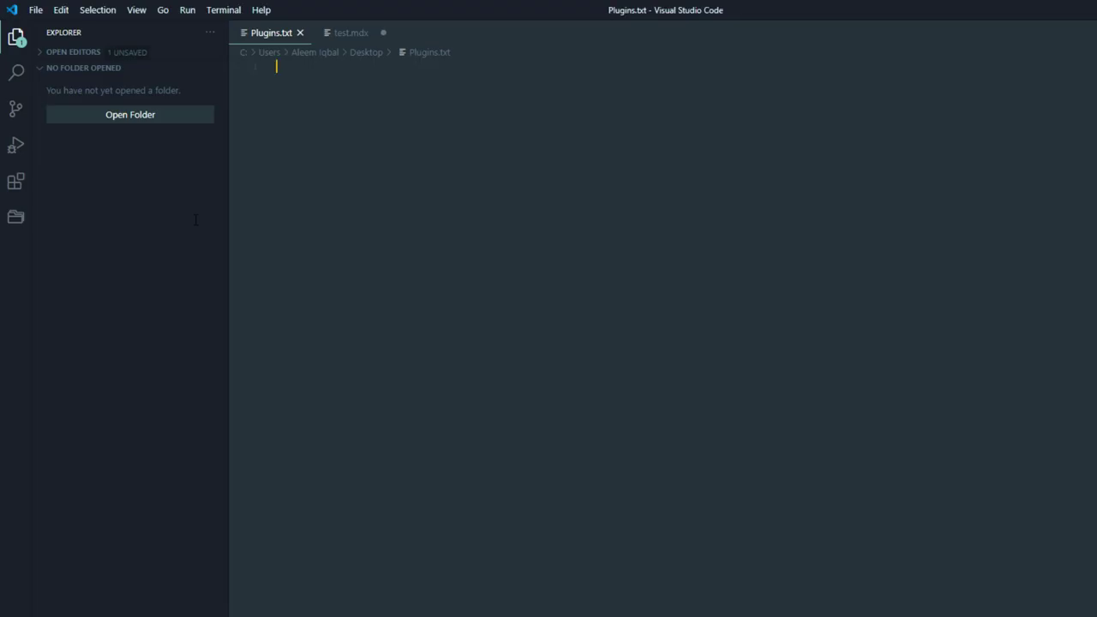
key(ctrl+v)
key(Return)
- Copy the plugin name Contact Form 7 from the WordPress Plugins page onto the line below Classic Editor in Plugins.txt
key(alt+Tab)
triple_click(199, 272)
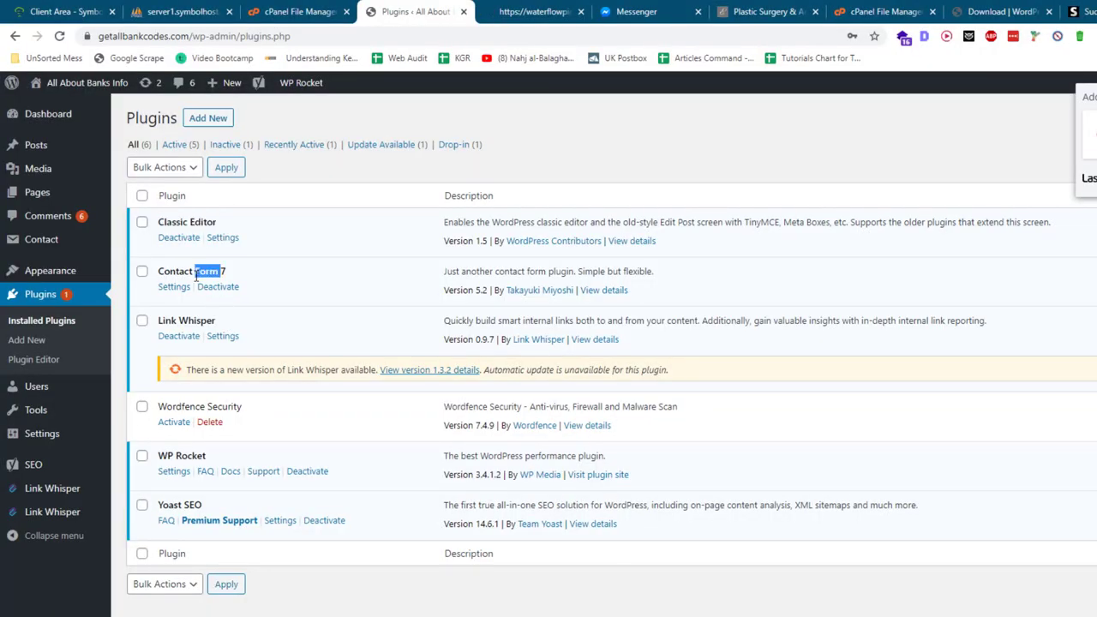
key(ctrl+c)
key(alt+Tab)
key(BackSpace)
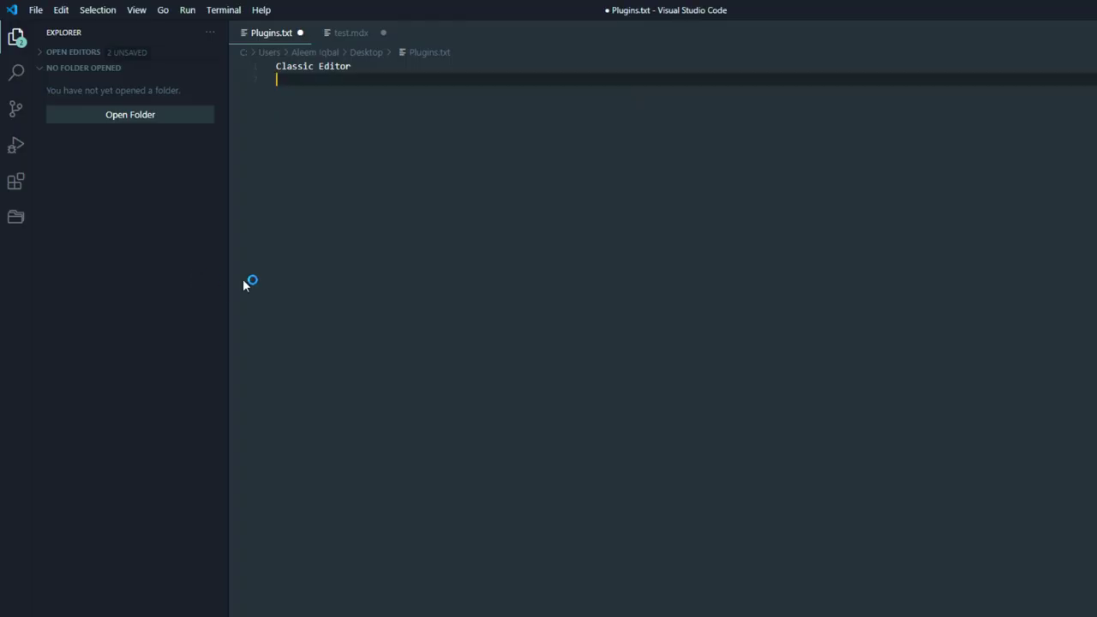
key(ctrl+v)
- Copy the plugin name Link Whisper from the WordPress Plugins page onto the next line of Plugins.txt
key(alt+Tab)
double_click(191, 313)
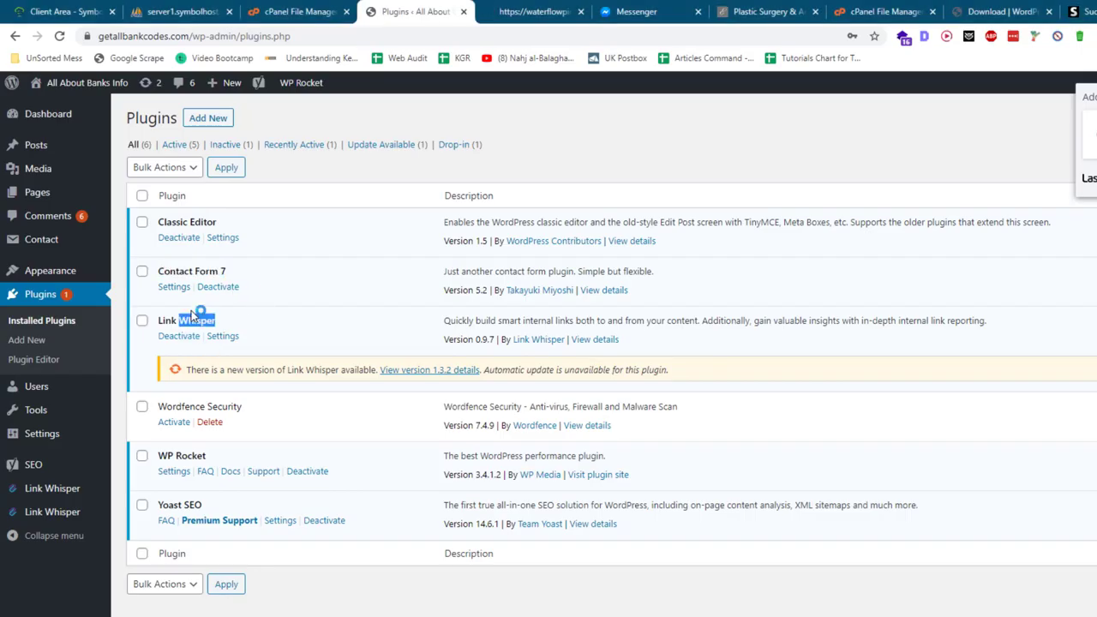
key(ctrl+c)
key(alt+Tab)
key(ctrl+v)
- Add the plugin name Wordfence Security from the WordPress Plugins page to the list in Plugins.txt
key(alt+Tab)
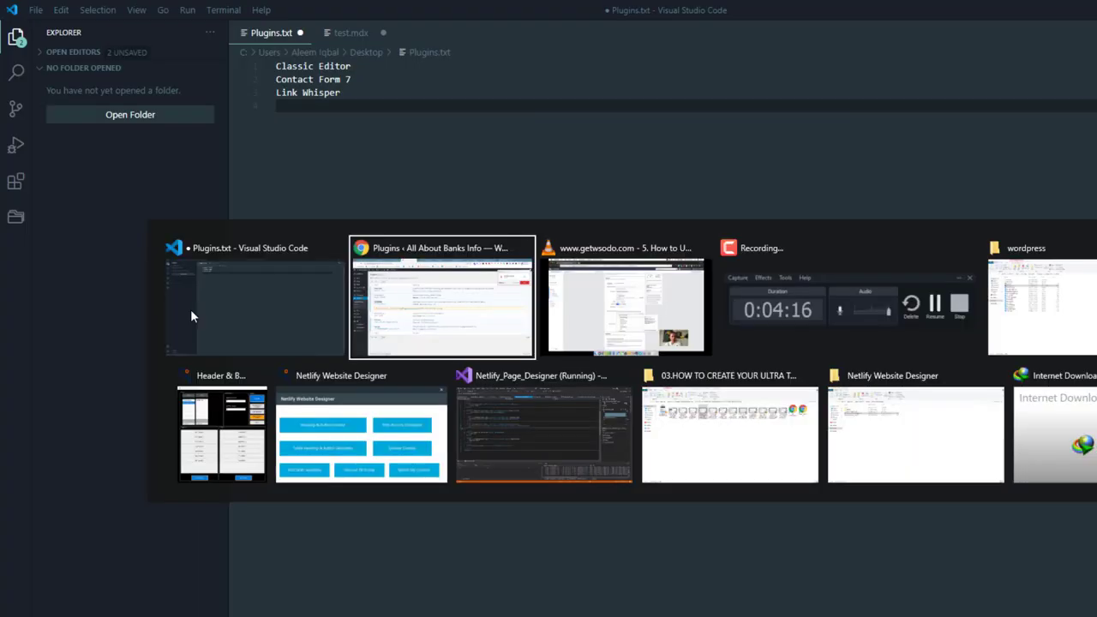
triple_click(199, 408)
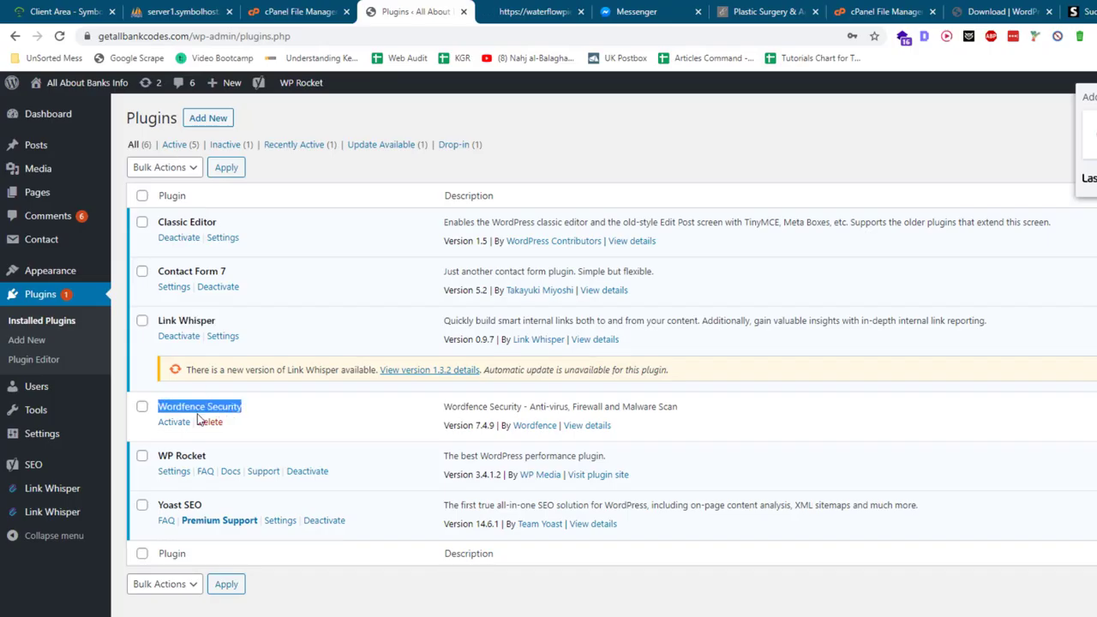
key(ctrl+c)
key(alt+Tab)
key(ctrl+v)
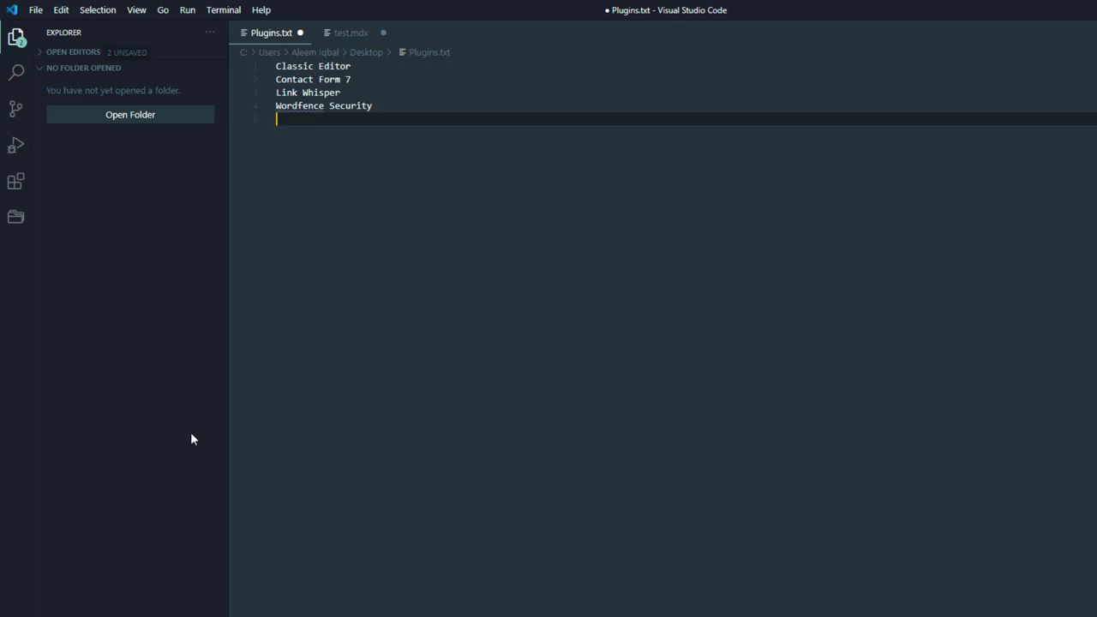
- Add the plugin name WP Rocket from the WordPress Plugins page below Wordfence Security in Plugins.txt
key(alt+Tab)
click(181, 457)
triple_click(182, 456)
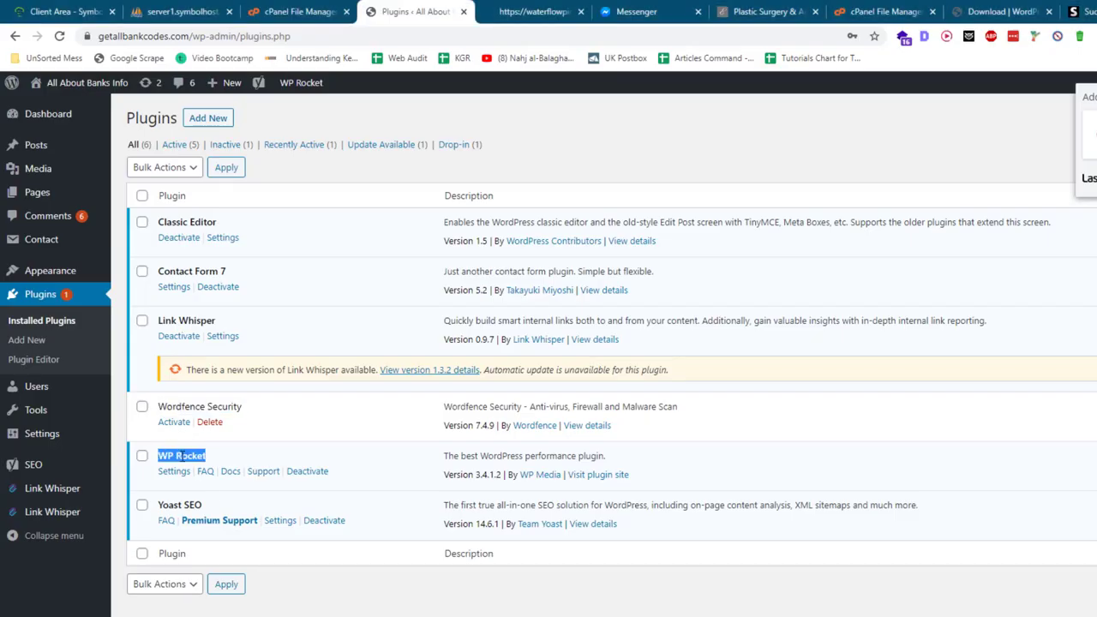
key(ctrl+c)
key(alt+Tab)
key(ctrl+v)
- Add the plugin name Yoast SEO from the WordPress Plugins page directly below WP Rocket in Plugins.txt, without blank lines
key(alt+Tab)
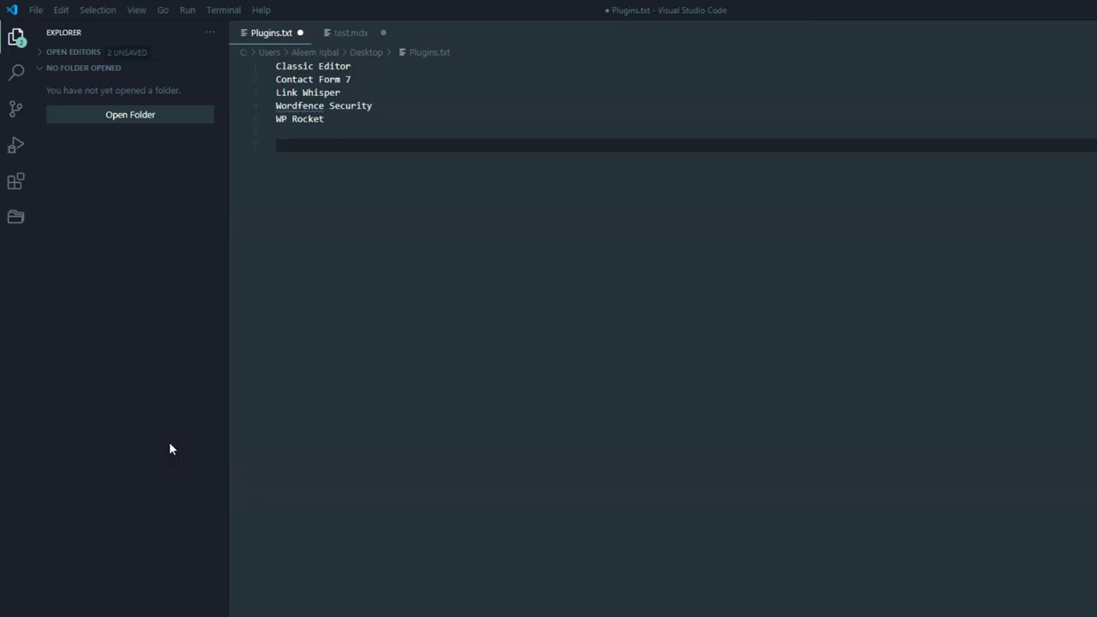
triple_click(176, 506)
key(ctrl+c)
key(alt+Tab)
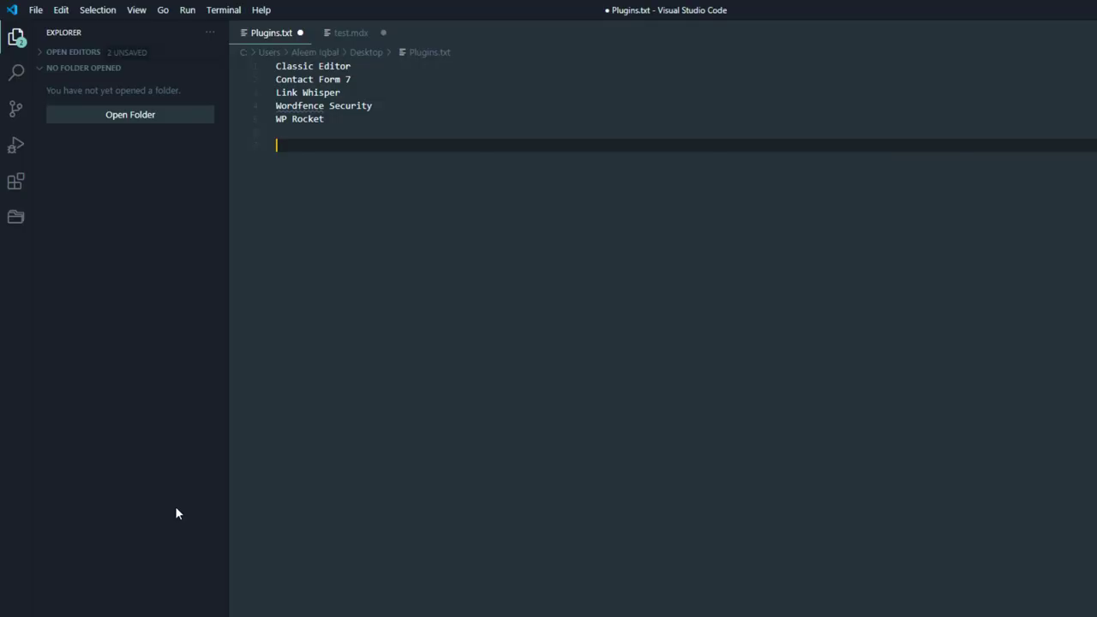
key(ctrl+v)
key(BackSpace)
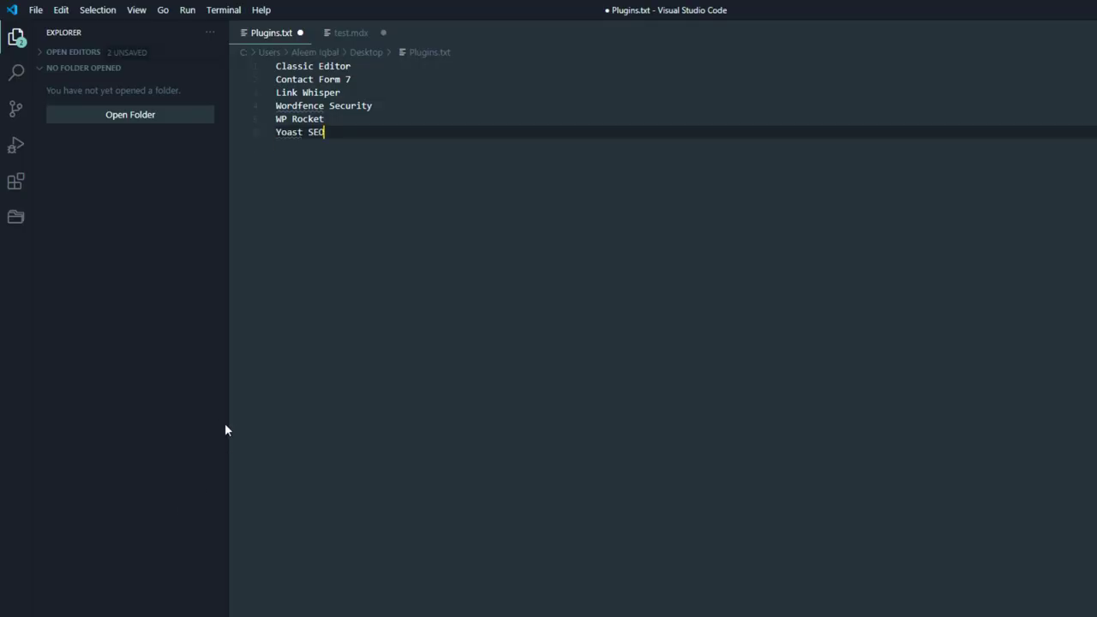
- Add the heading "Themes:" after a blank line below the plugin list and start a new line under it
key(Return)
key(Return)
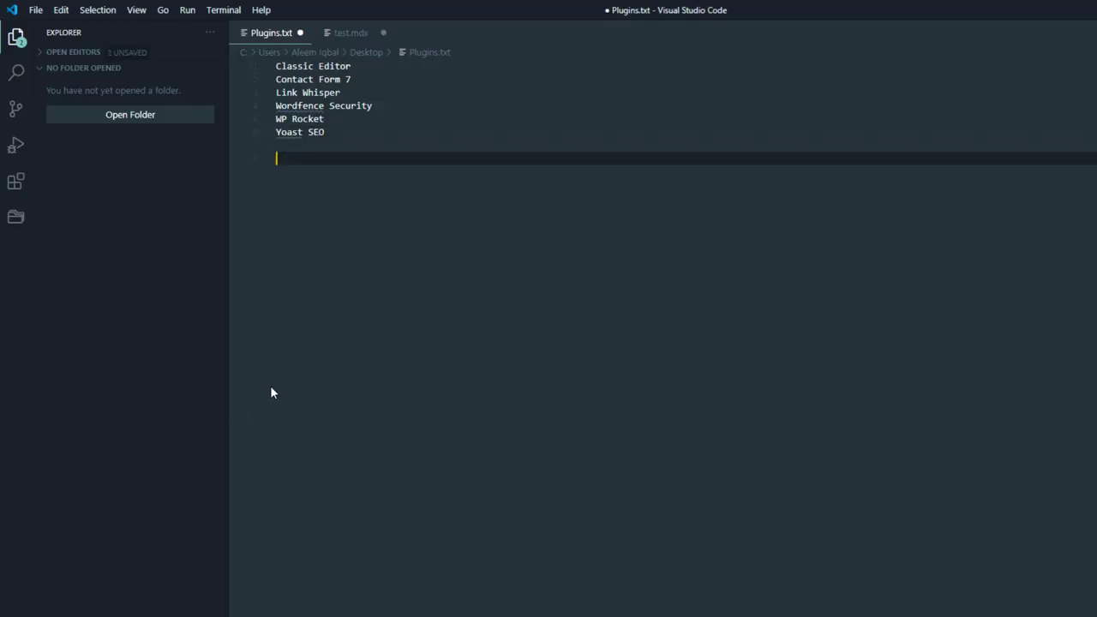
text(Themesw)
key(Return)
- Copy the theme name ColorMag from the WordPress Themes page under the Themes heading in Plugins.txt and close that page
key(alt+Tab)
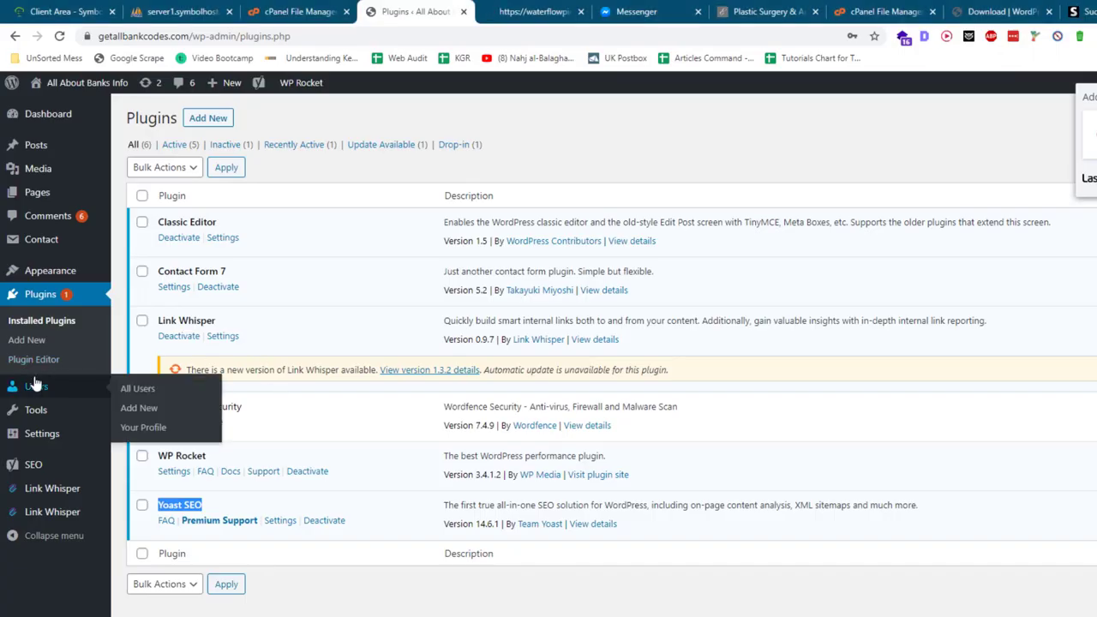
mouse_move(77, 273)
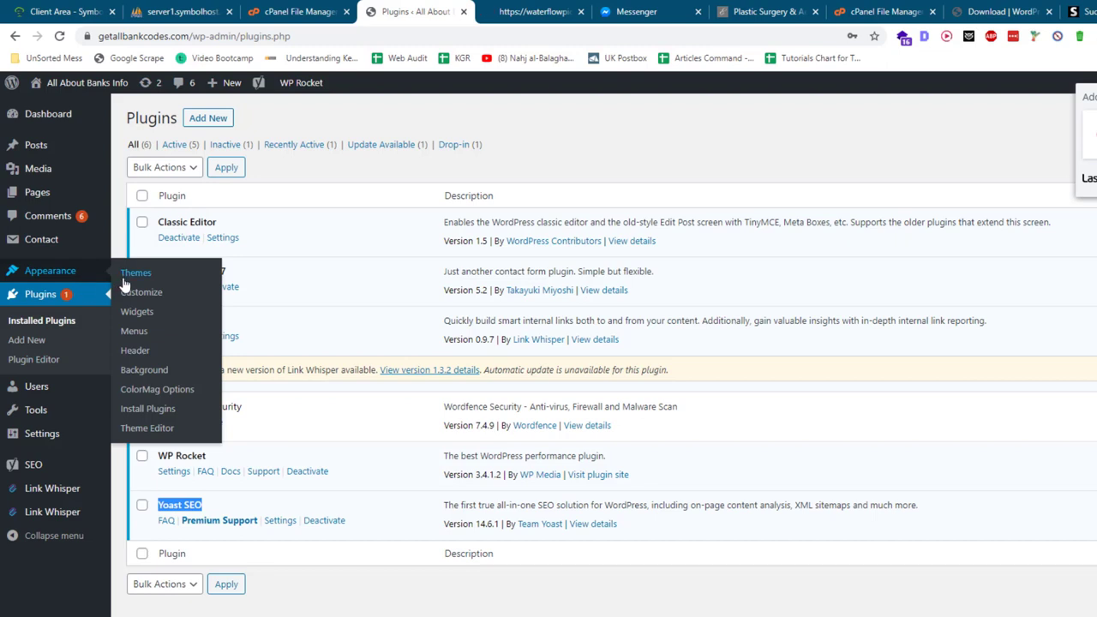
click(463, 12)
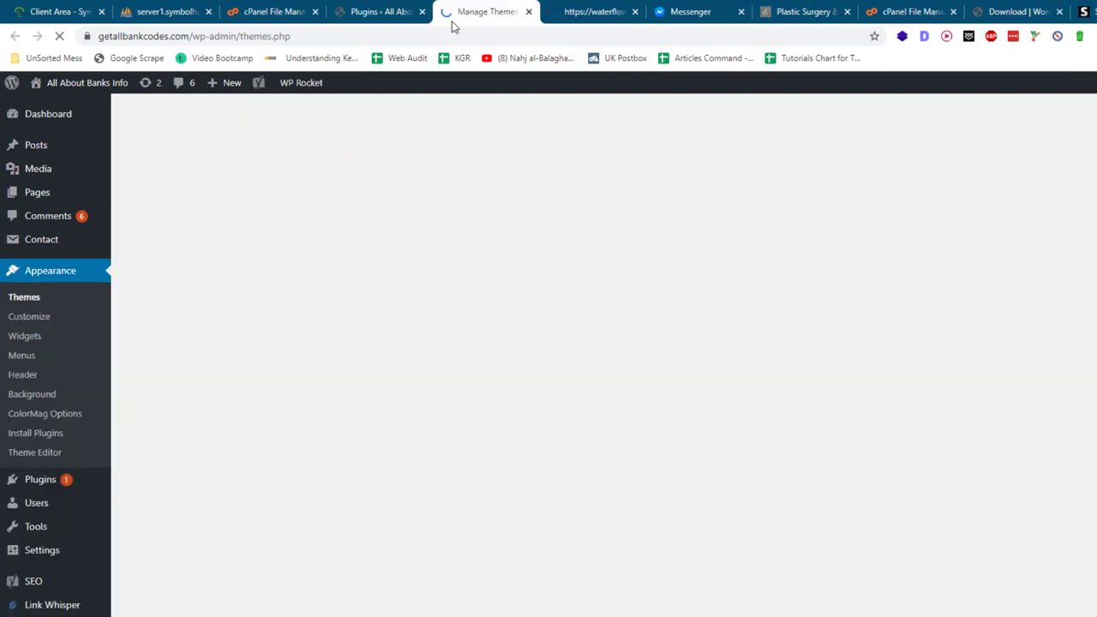
click(228, 370)
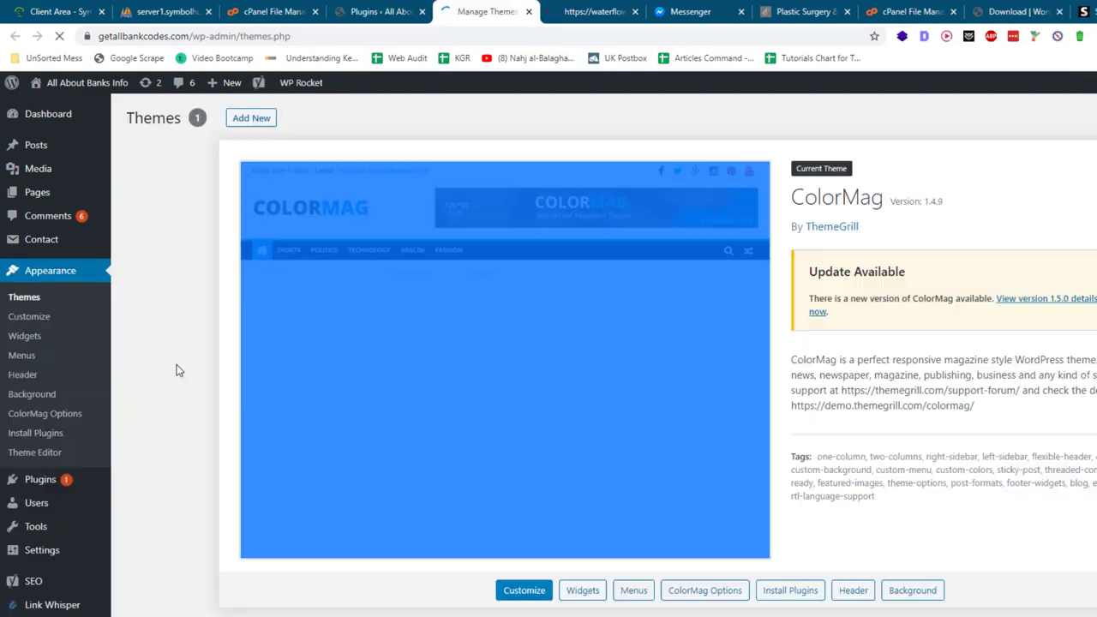
triple_click(847, 199)
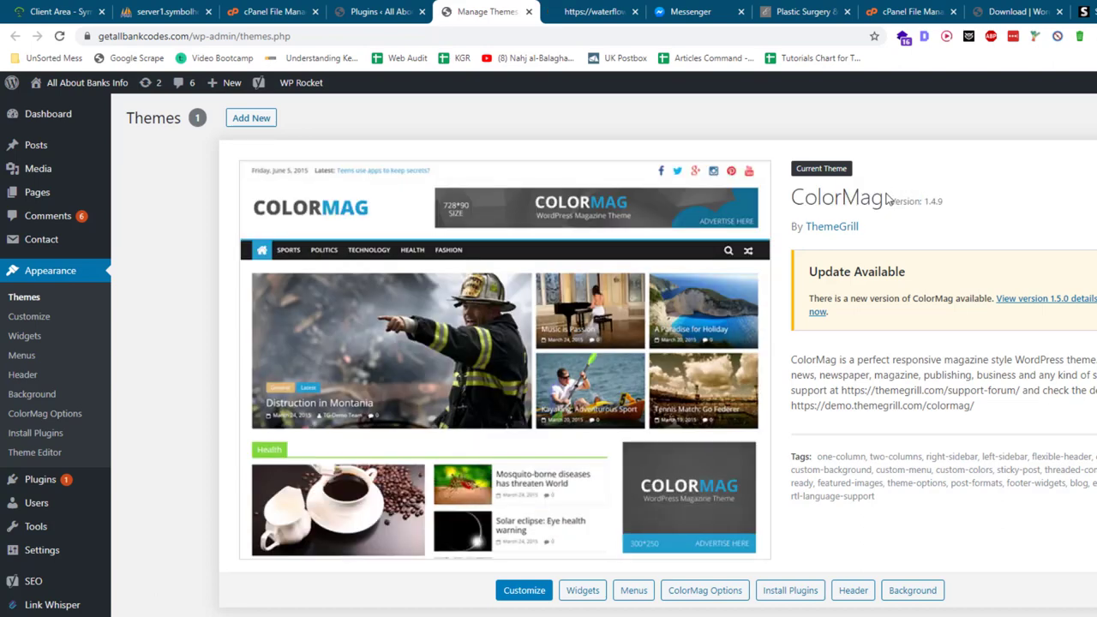
drag(885, 199, 793, 199)
key(alt+Tab)
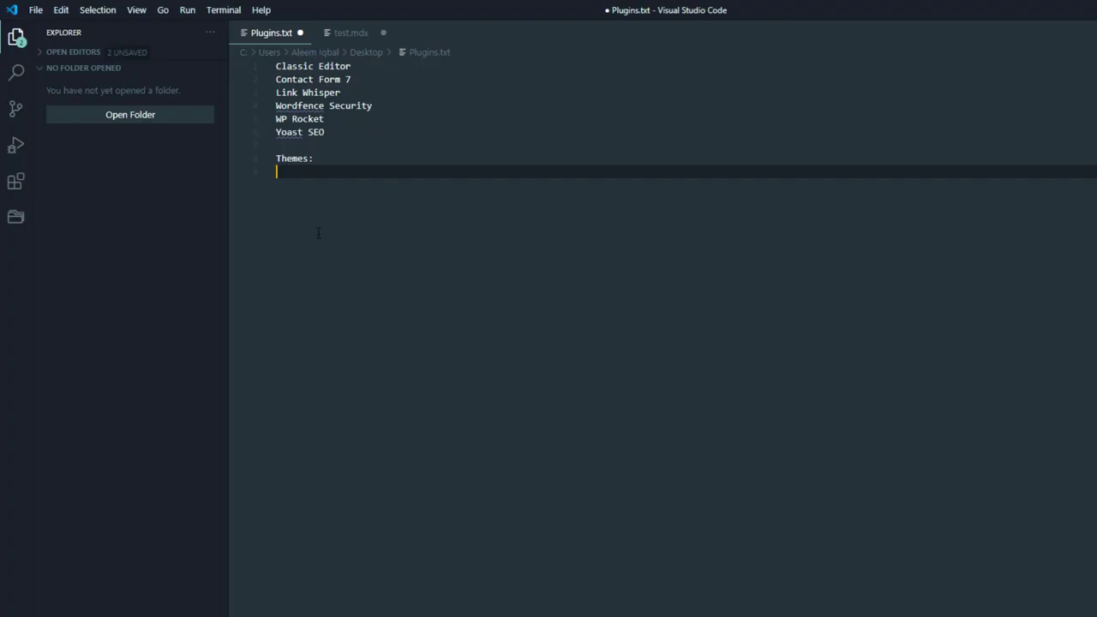
key(ctrl+v)
key(alt+Tab)
click(422, 12)
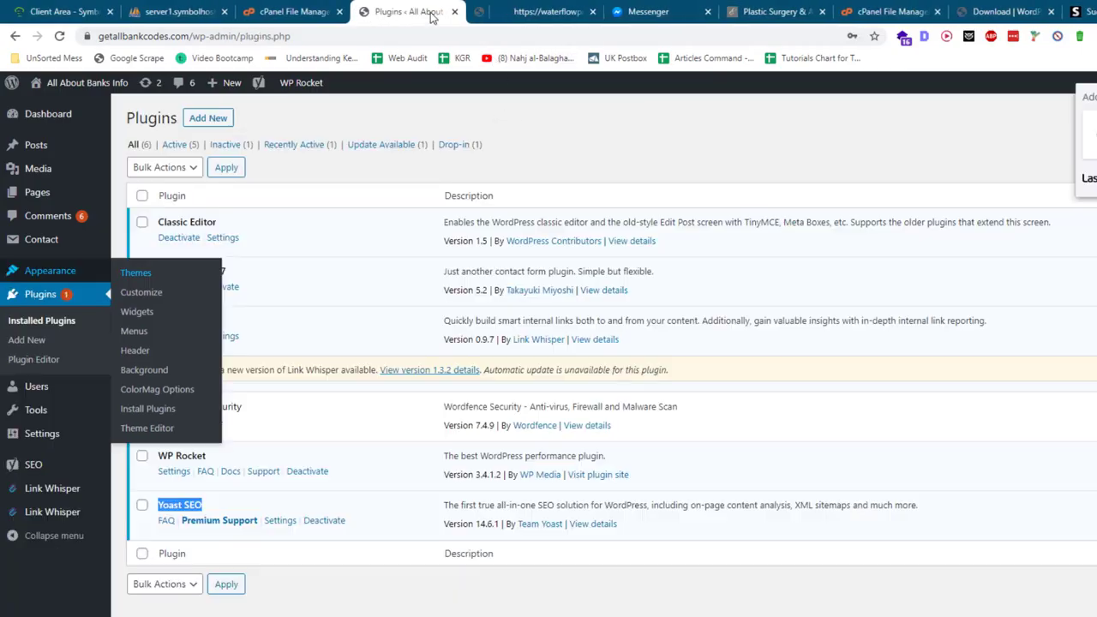
- Deactivate all listed plugins at once on the WordPress Plugins page
click(387, 223)
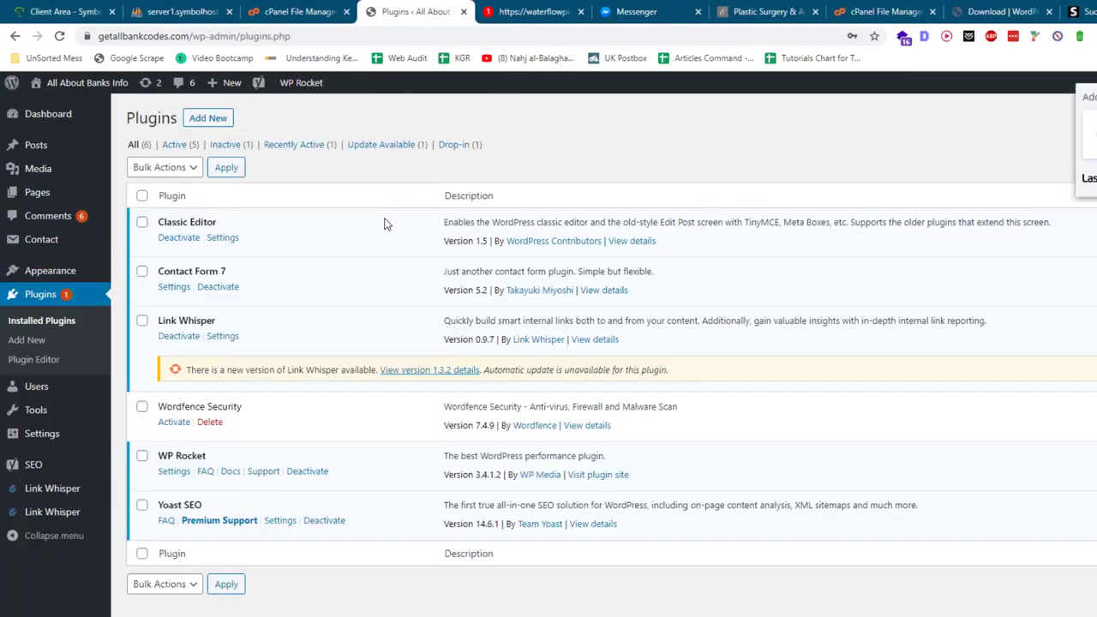
click(142, 196)
click(155, 167)
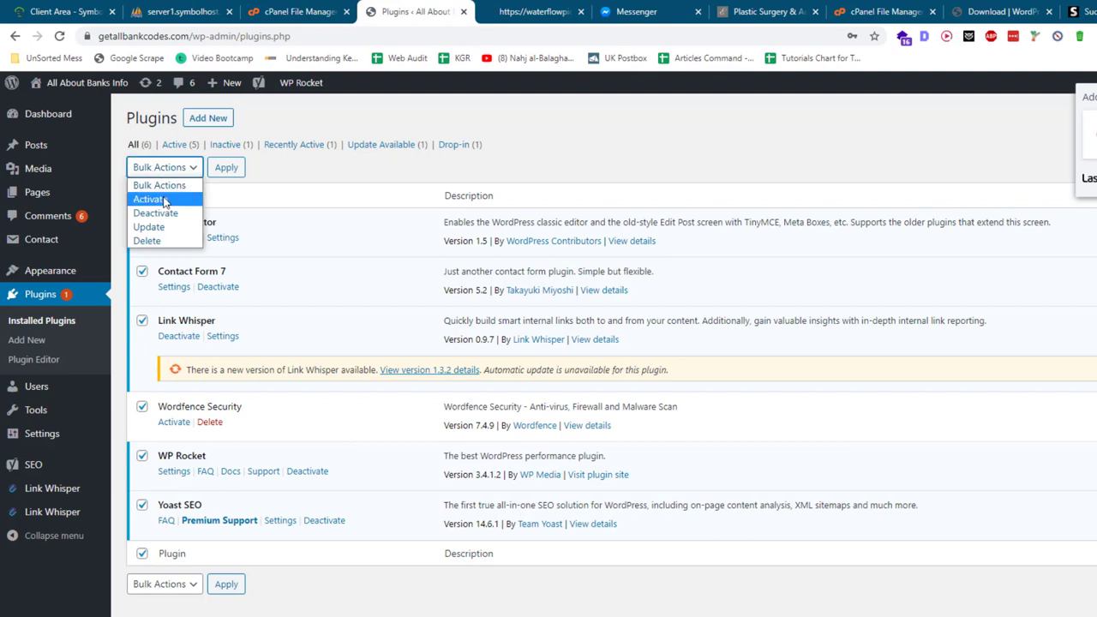
click(175, 213)
click(220, 177)
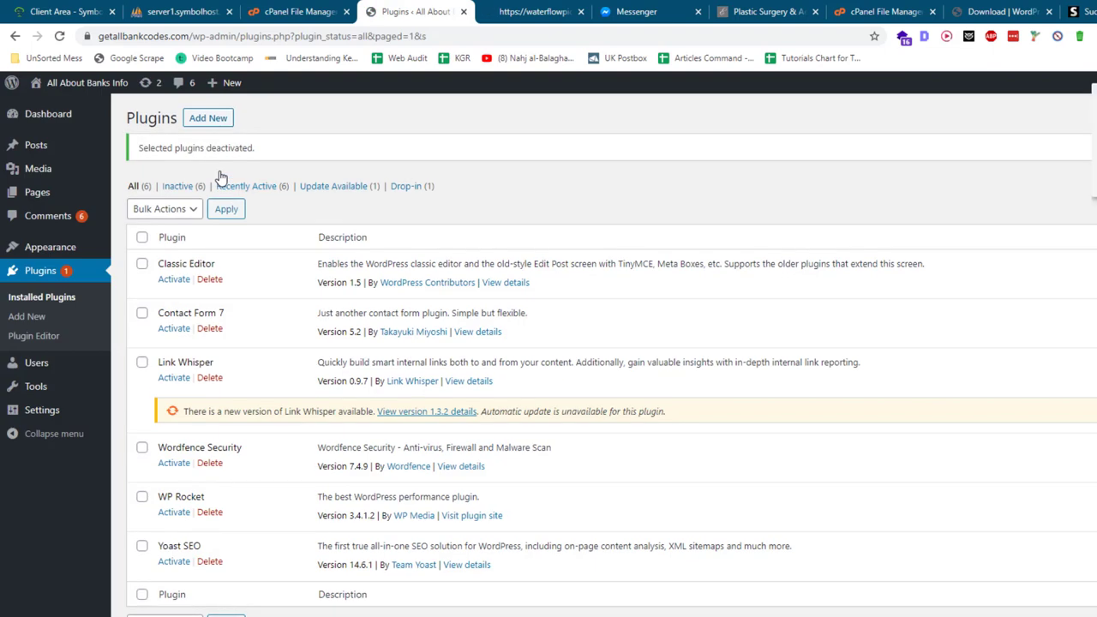
- Delete all the deactivated plugins and their data with a bulk action, confirming the deletion
click(142, 238)
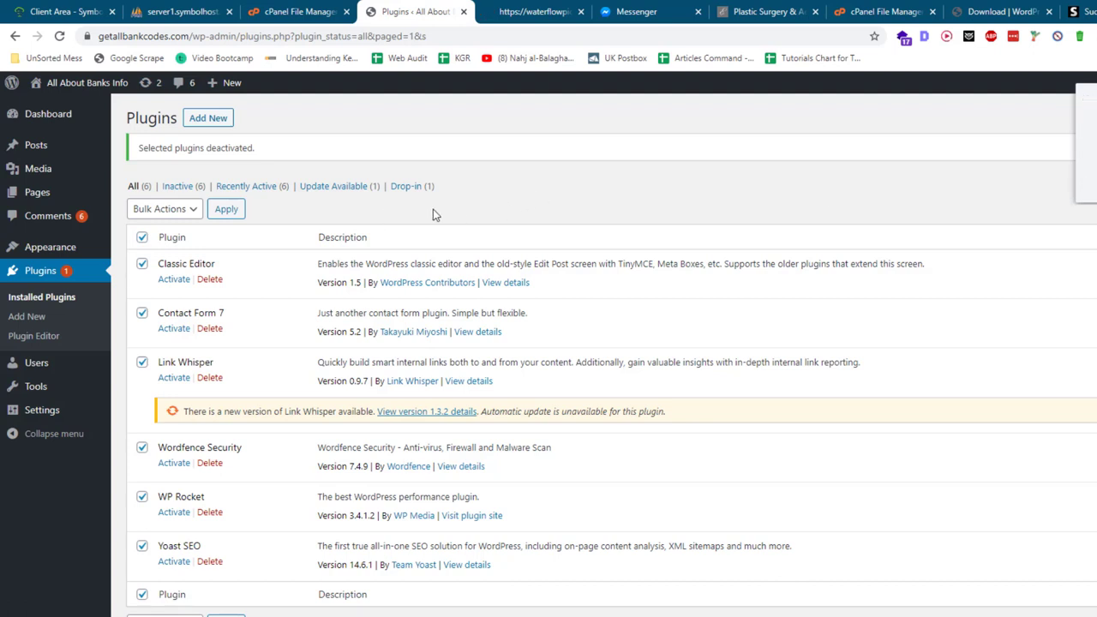
click(161, 208)
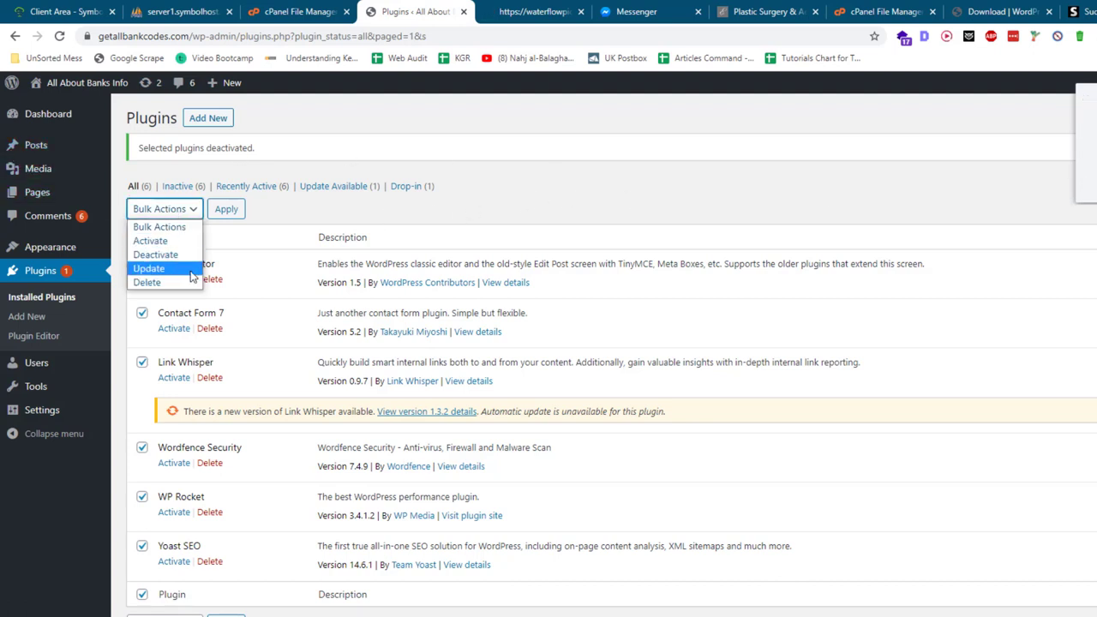
click(191, 283)
click(226, 209)
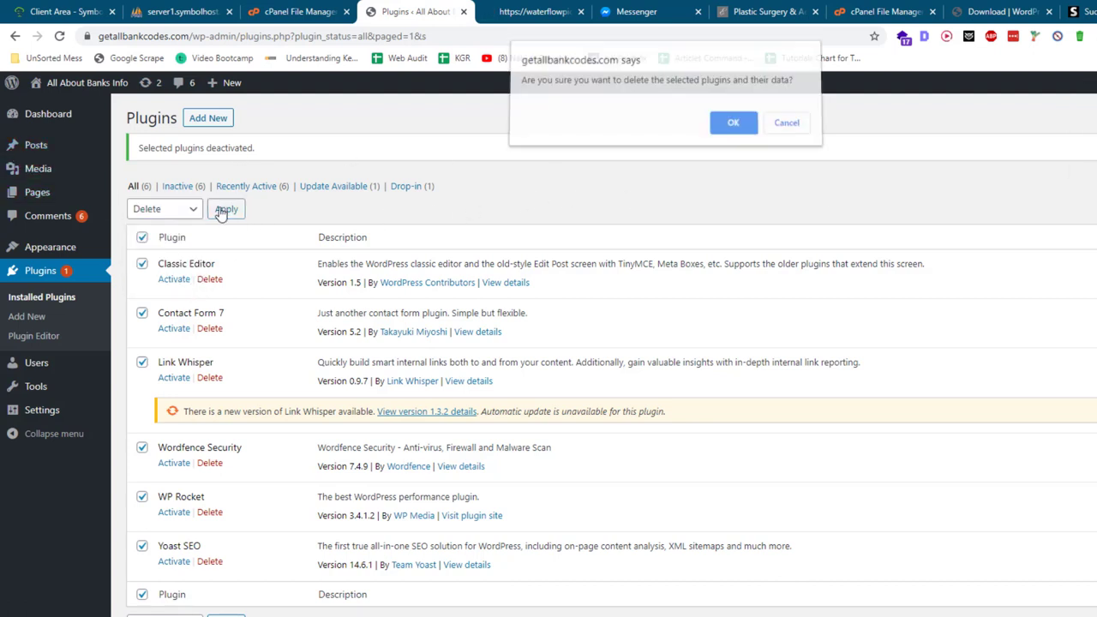
click(725, 128)
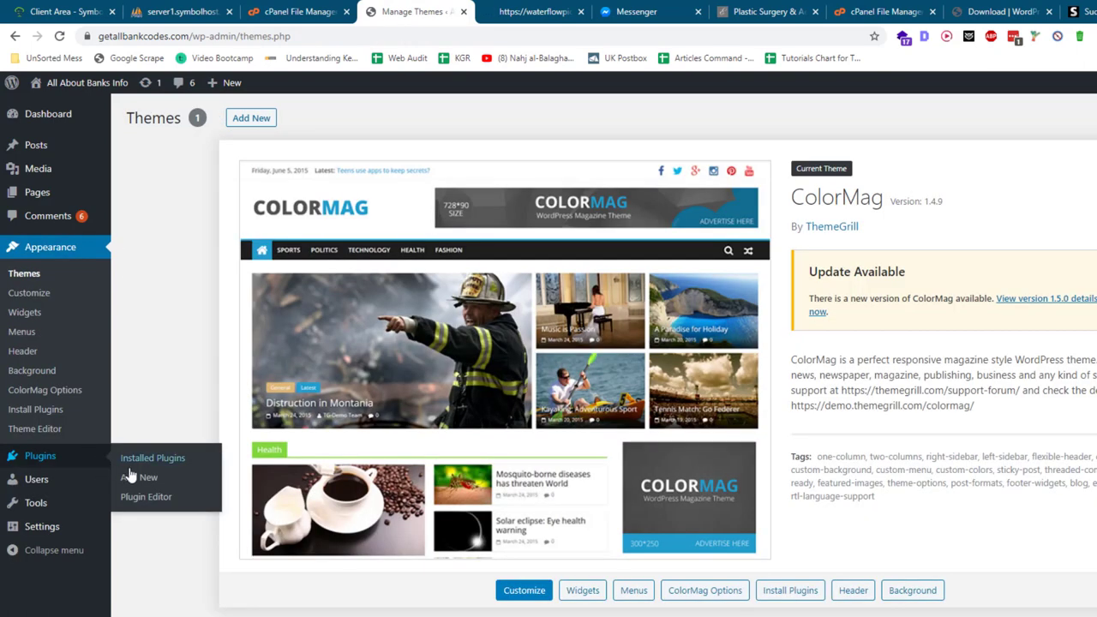
- Search the Add Plugins page for "Classic Editor" and install the Classic Editor plugin by WordPress Contributors
click(130, 477)
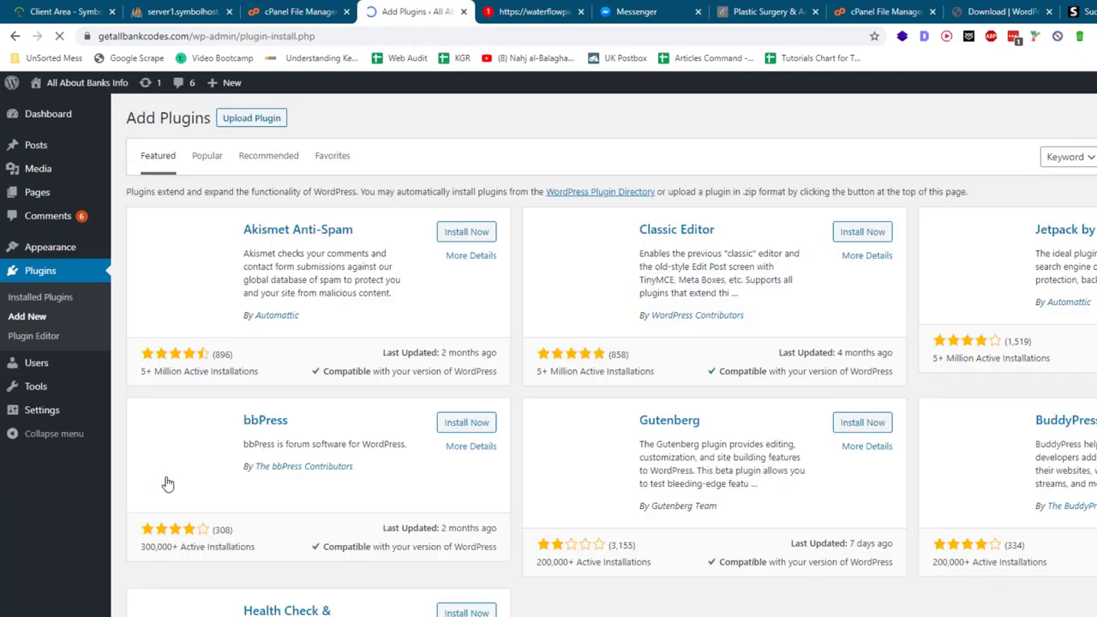
key(alt+Tab)
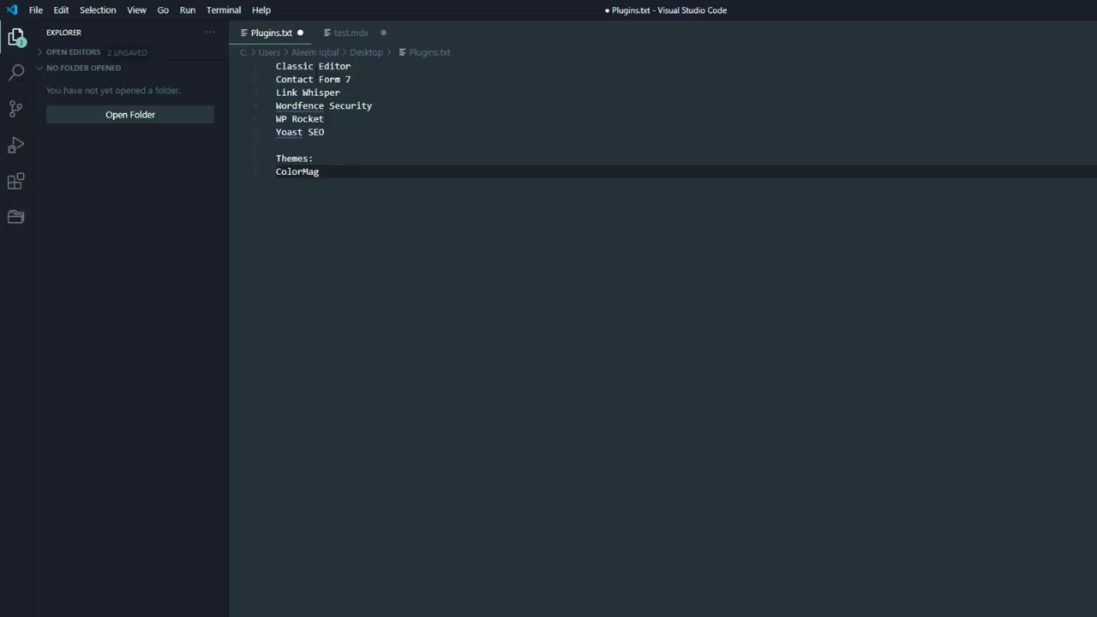
key(alt+Tab)
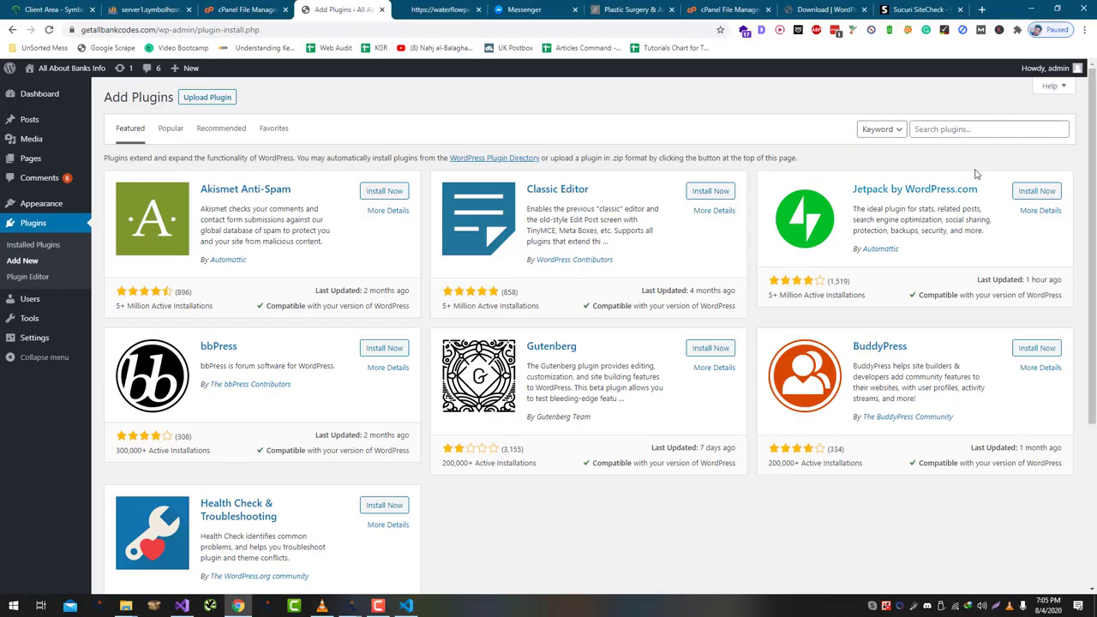
click(961, 129)
text(Classic Editor)
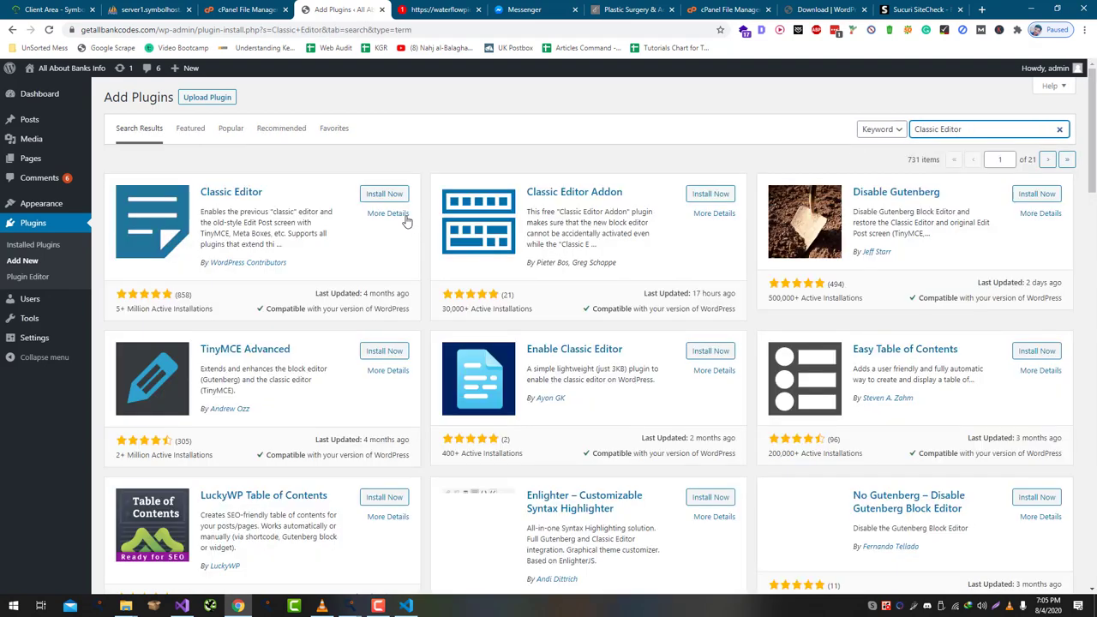
click(360, 192)
- Find and install the Contact Form 7 plugin listed in Plugins.txt, closing the open waterflowpick15.live page along the way
key(alt+Tab)
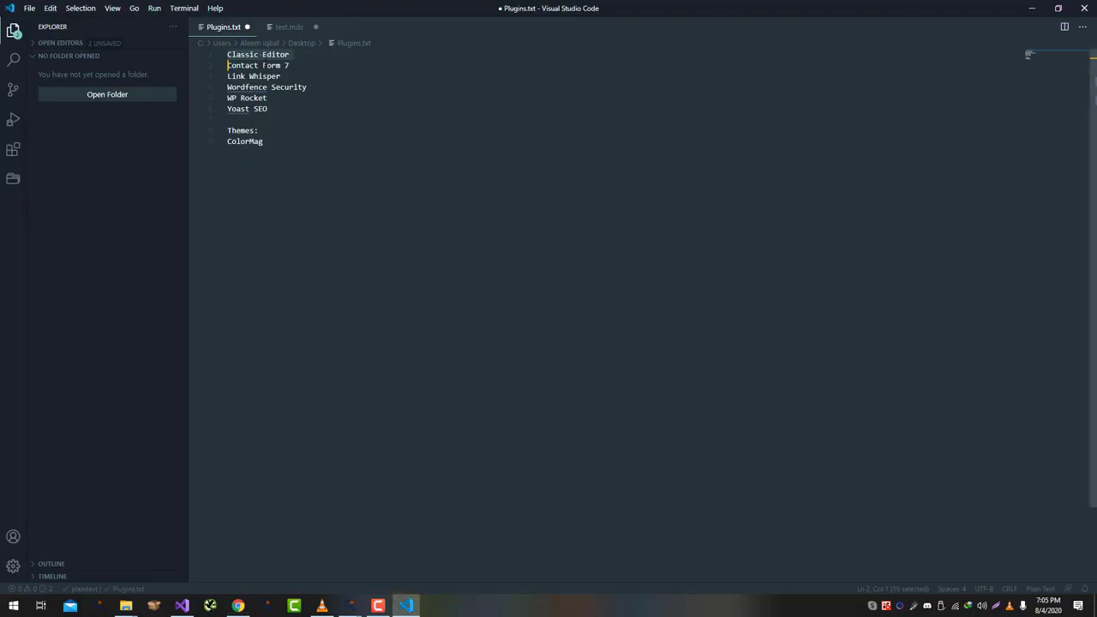
key(alt+Tab)
triple_click(999, 129)
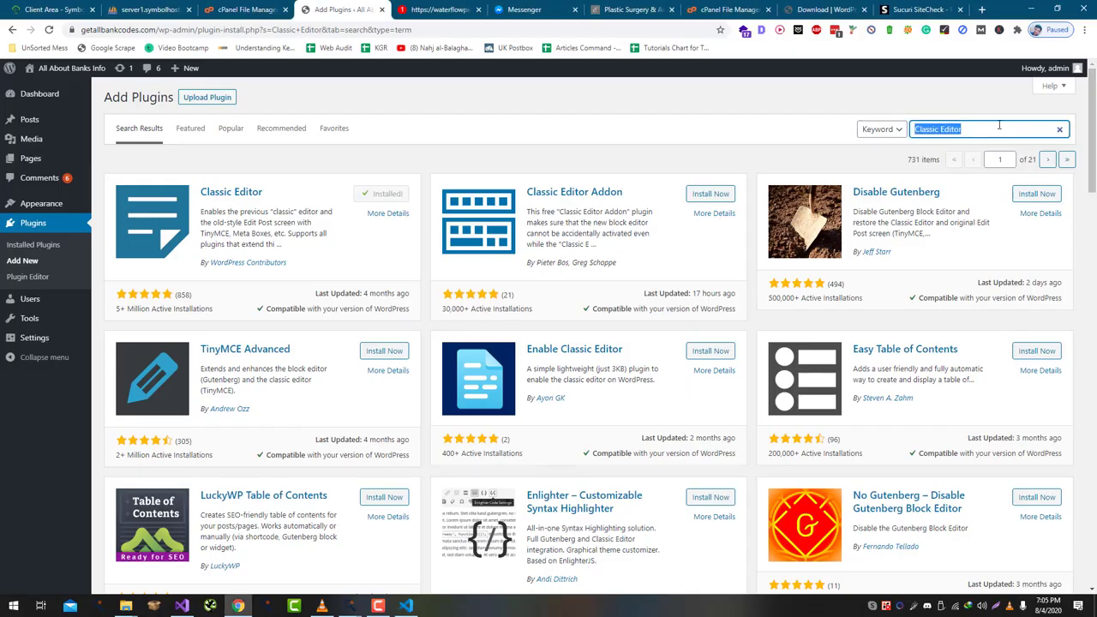
text(Contact Form 7)
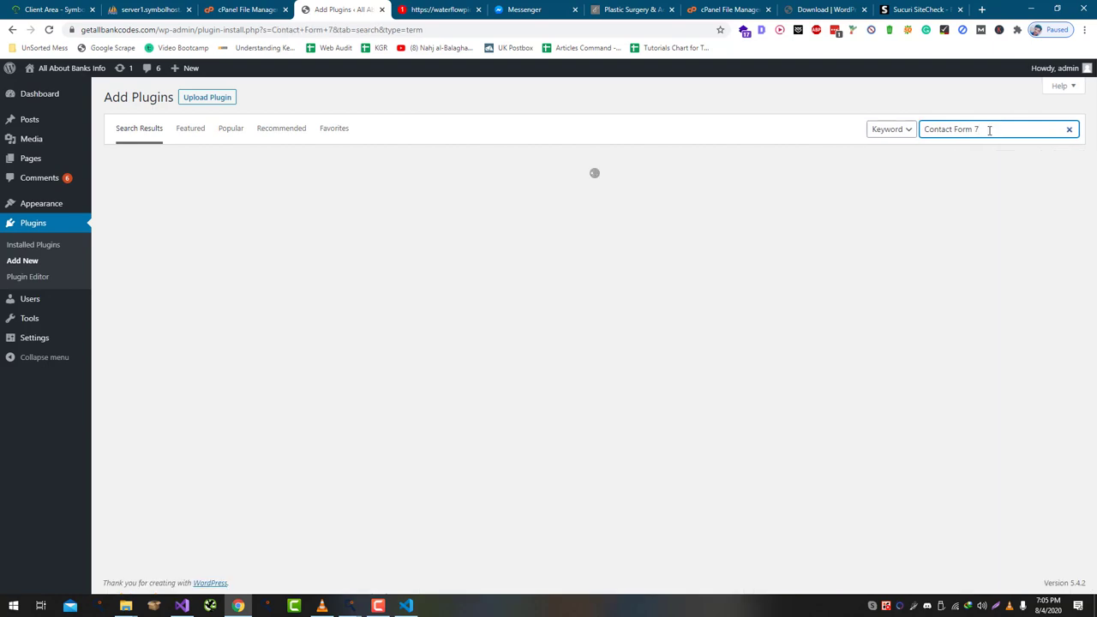
click(455, 9)
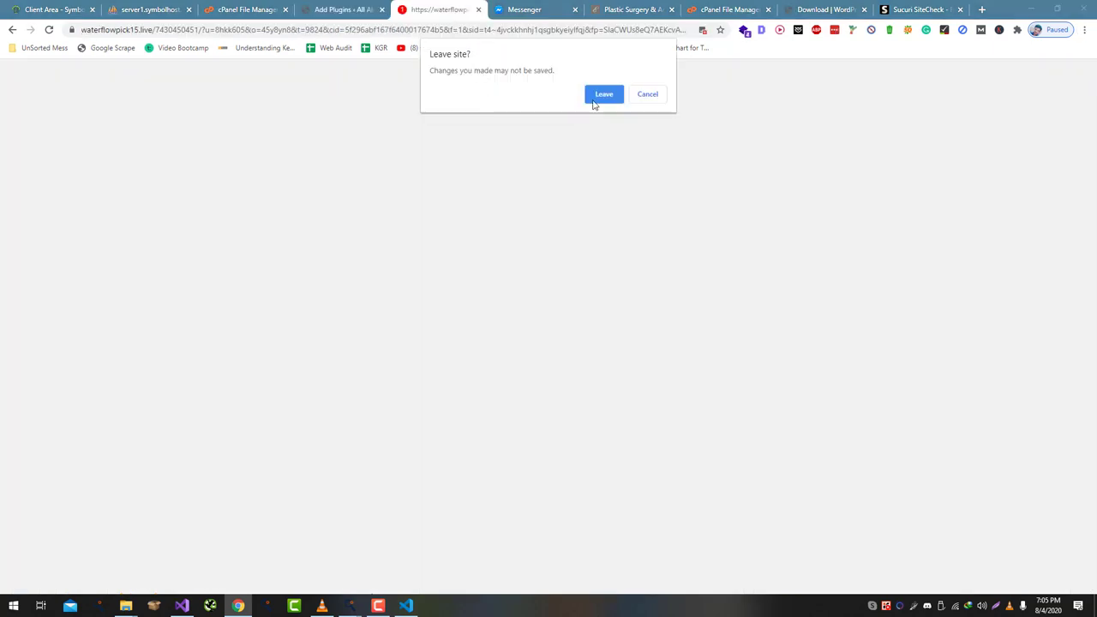
click(605, 96)
click(395, 7)
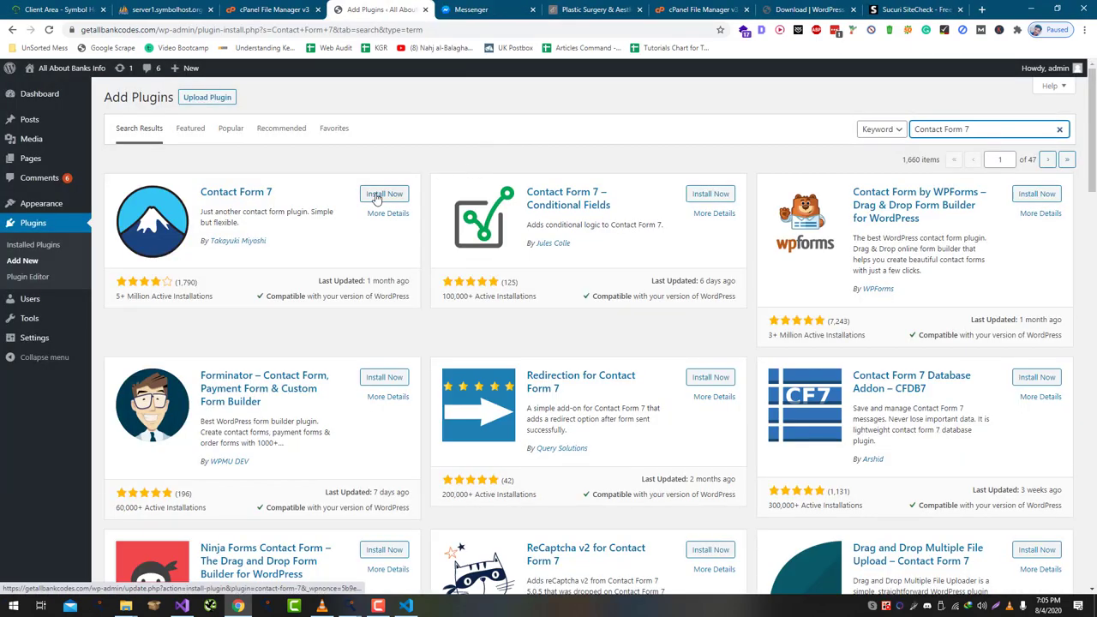
click(376, 195)
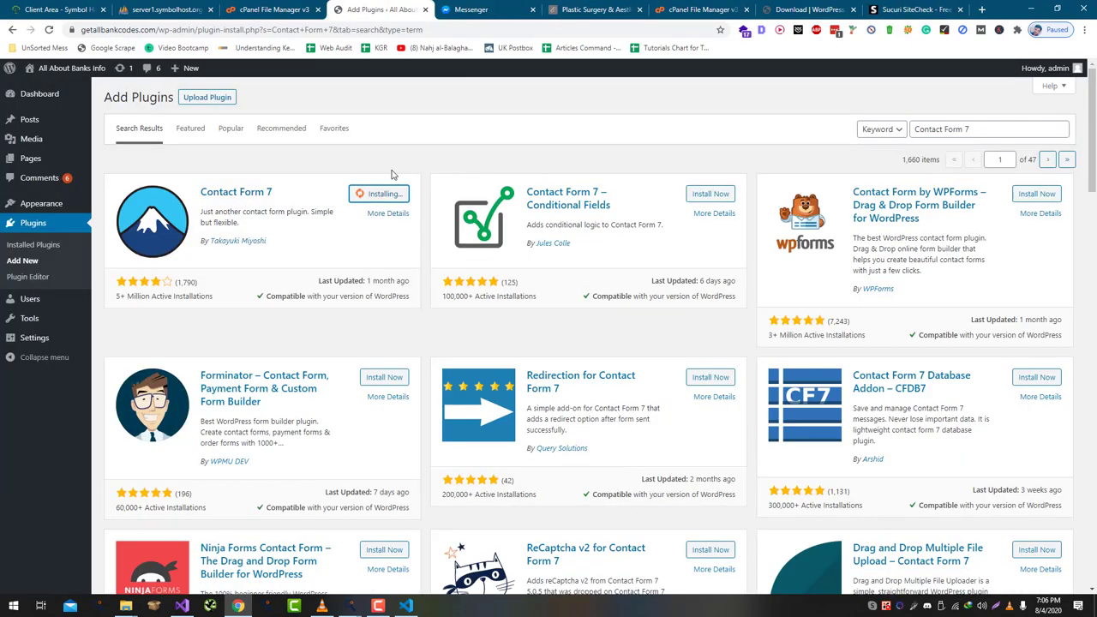
key(alt+Tab)
triple_click(251, 77)
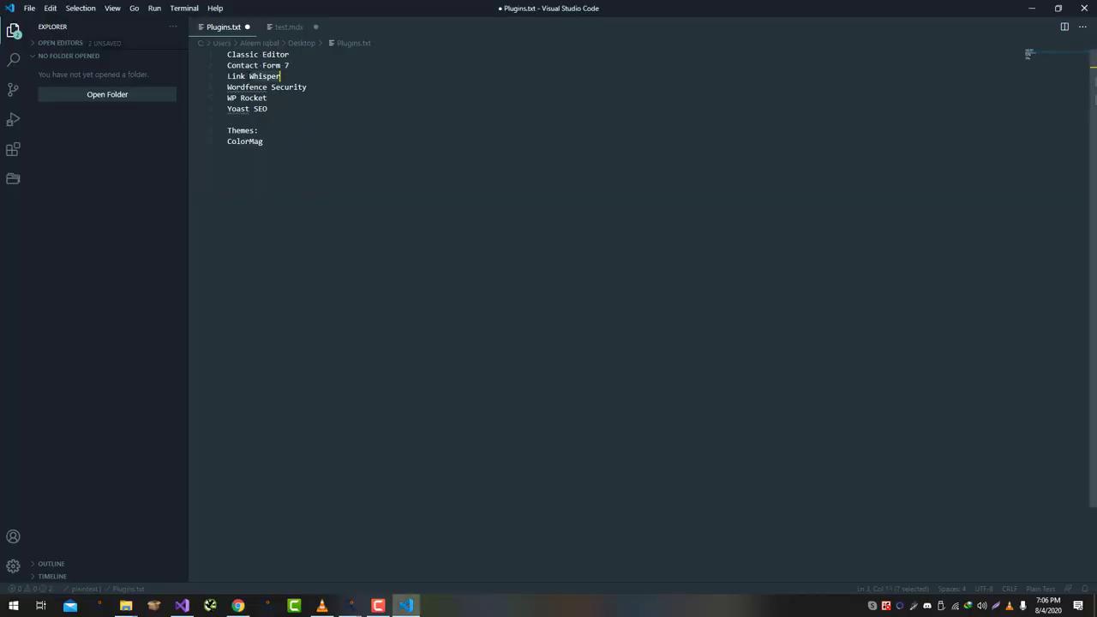
key(alt+Tab)
click(967, 129)
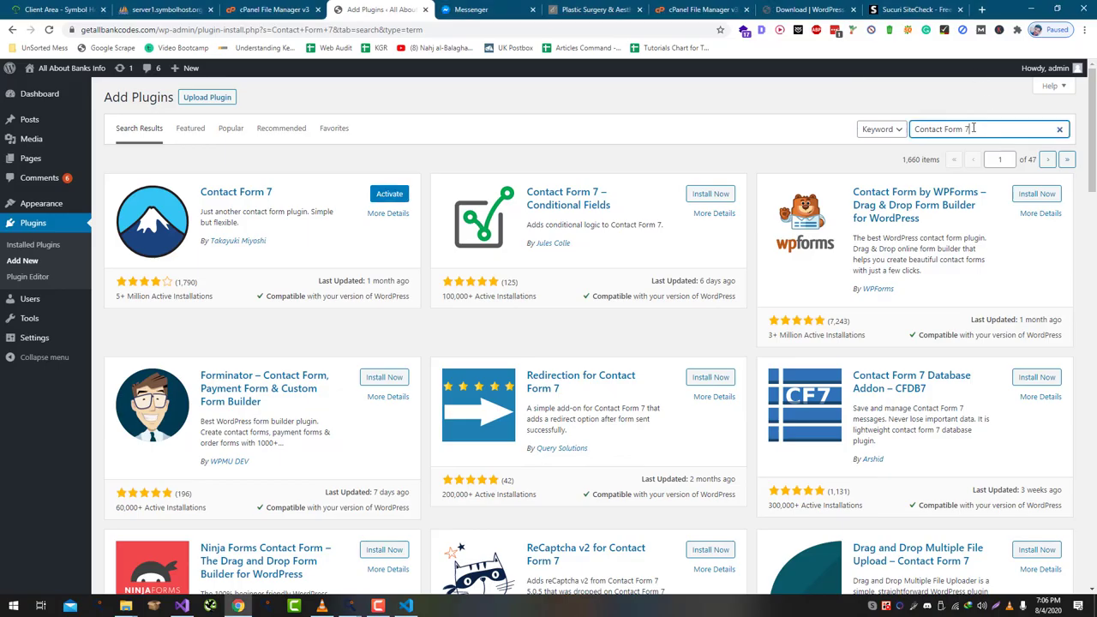
key(alt+Tab)
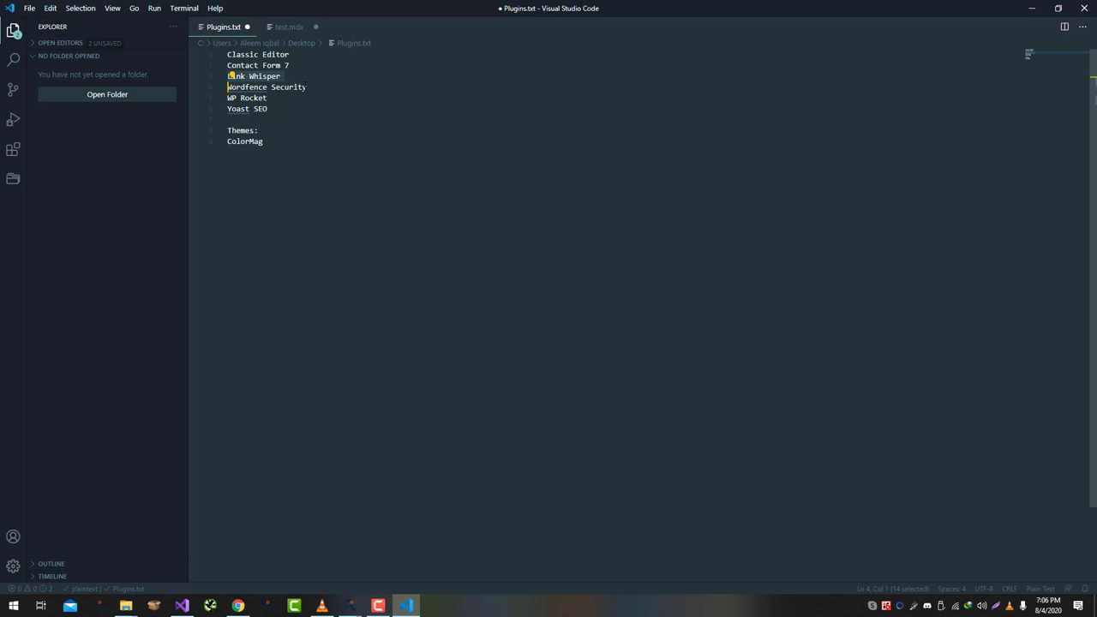
key(alt+Tab)
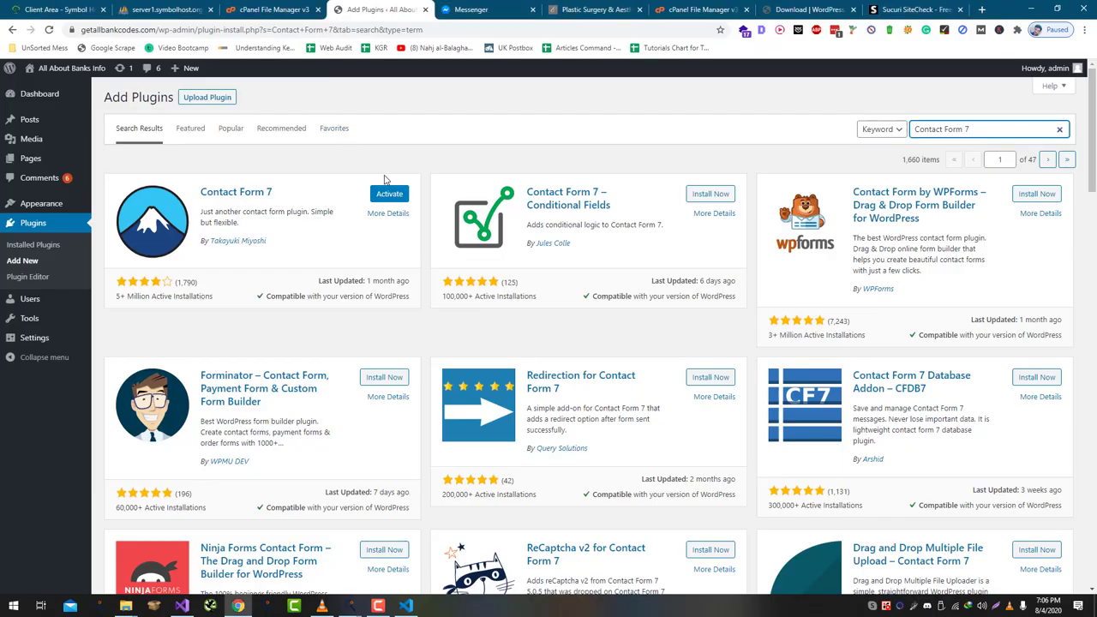
- Copy "Wordfence Security" from Plugins.txt into the plugin search and install Wordfence Security – Firewall & Malware Scan
key(alt+Tab)
drag(307, 87, 192, 85)
key(ctrl+c)
key(alt+Tab)
key(ctrl+a)
key(ctrl+v)
key(alt+Tab)
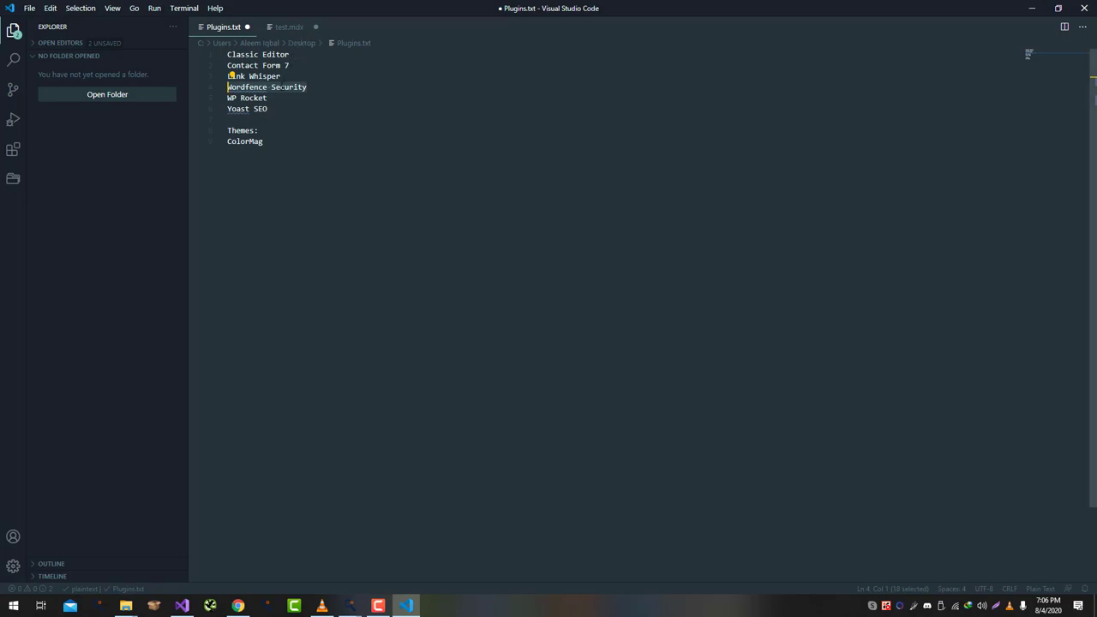
key(alt+Tab)
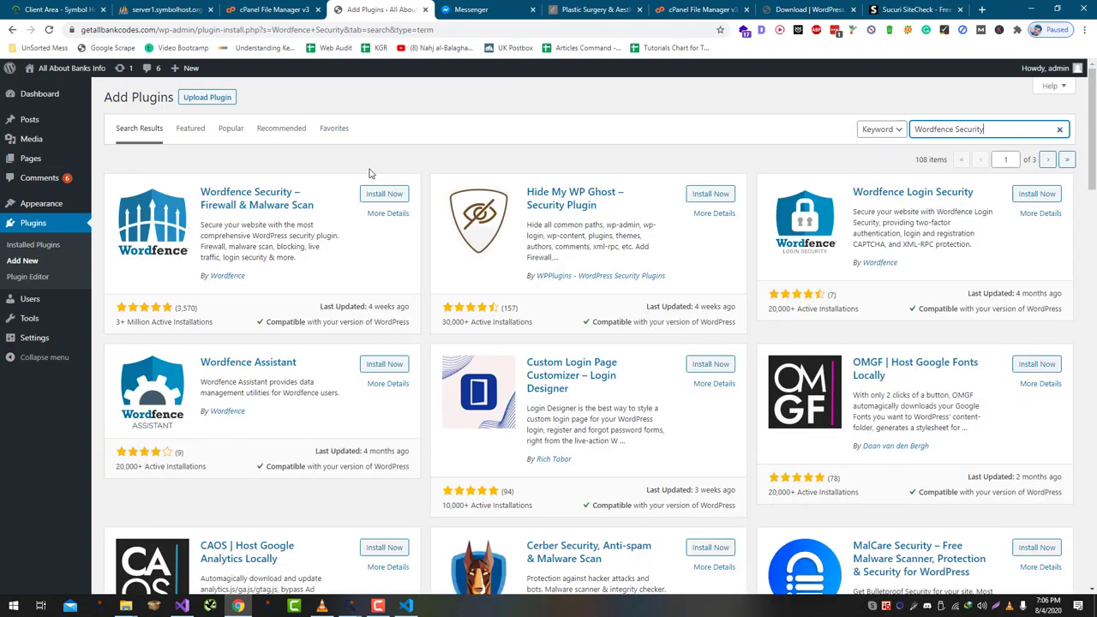
click(382, 195)
- Copy "Yoast SEO" from Plugins.txt into the plugin search and install the Yoast SEO plugin
key(alt+Tab)
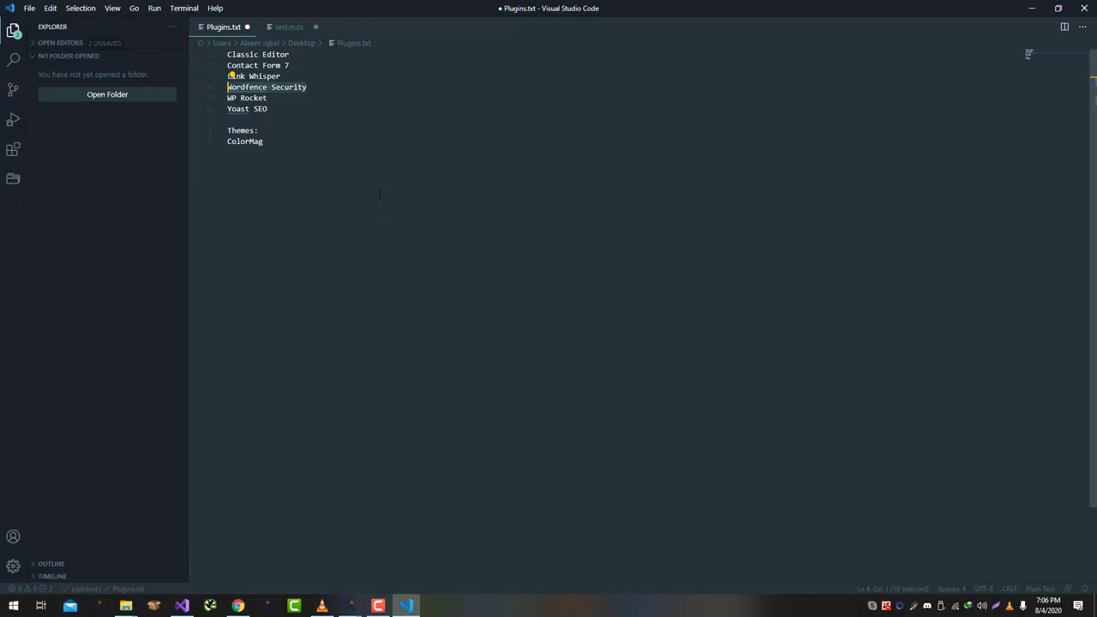
drag(278, 109, 216, 111)
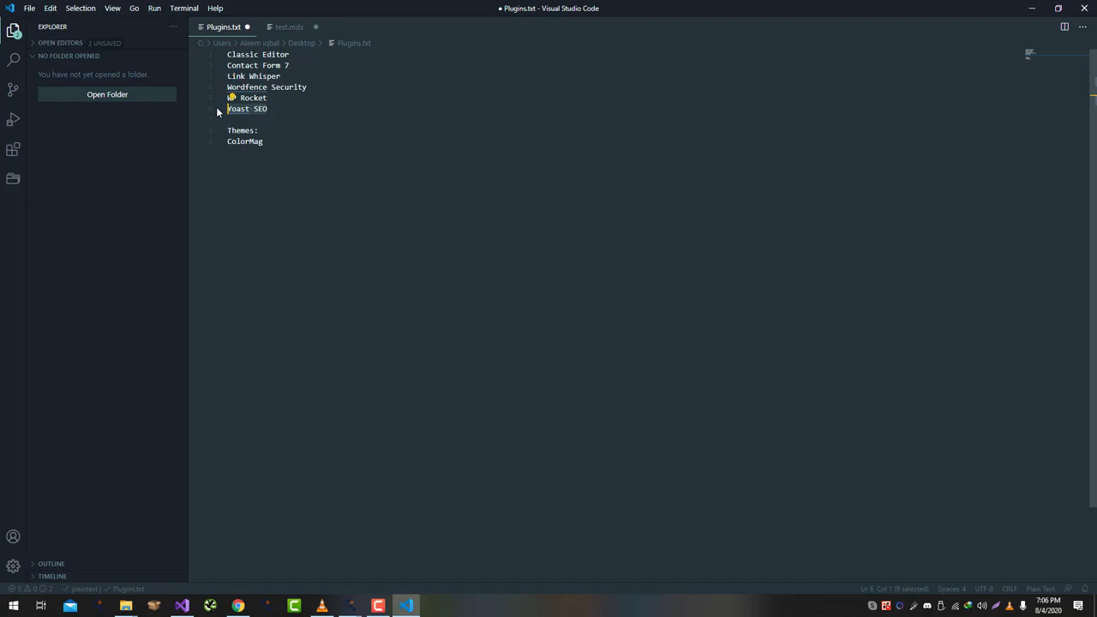
key(alt+Tab)
triple_click(931, 128)
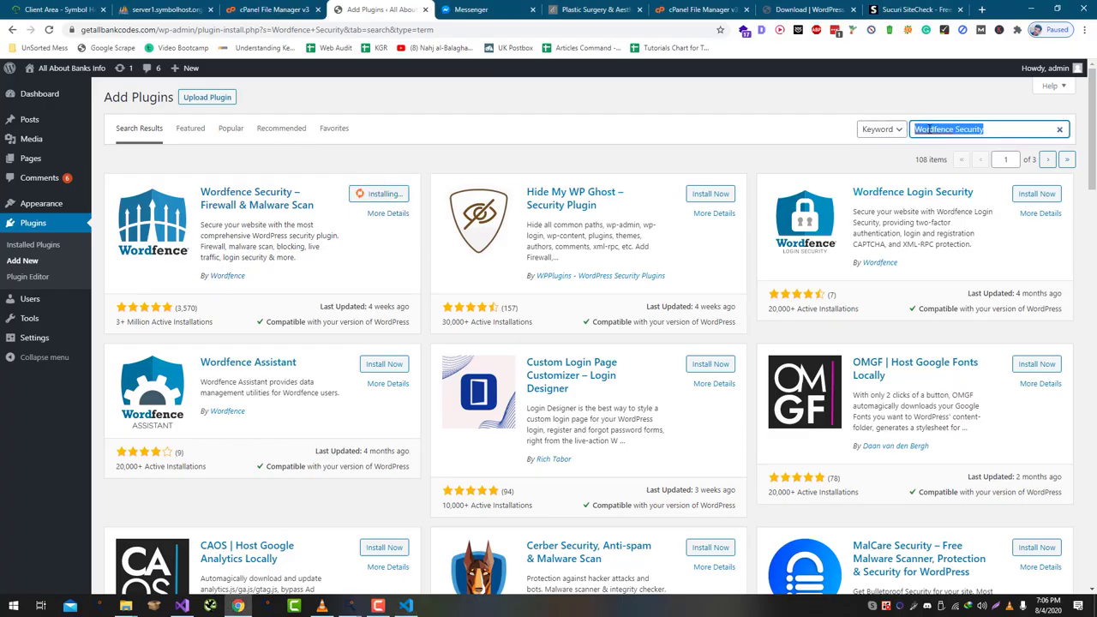
key(ctrl+v)
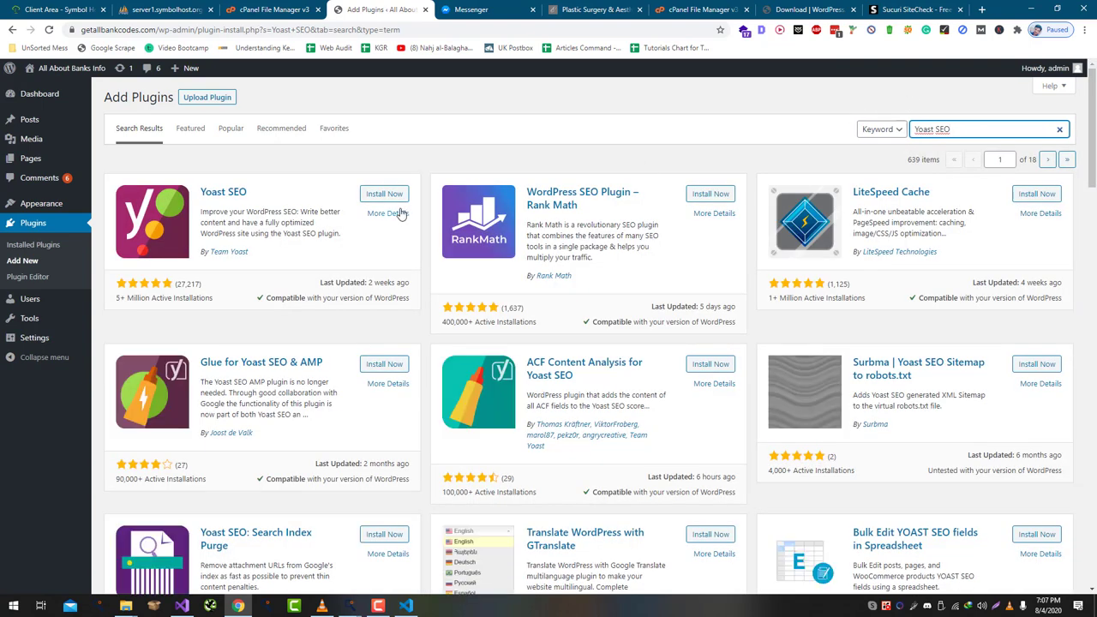
click(382, 197)
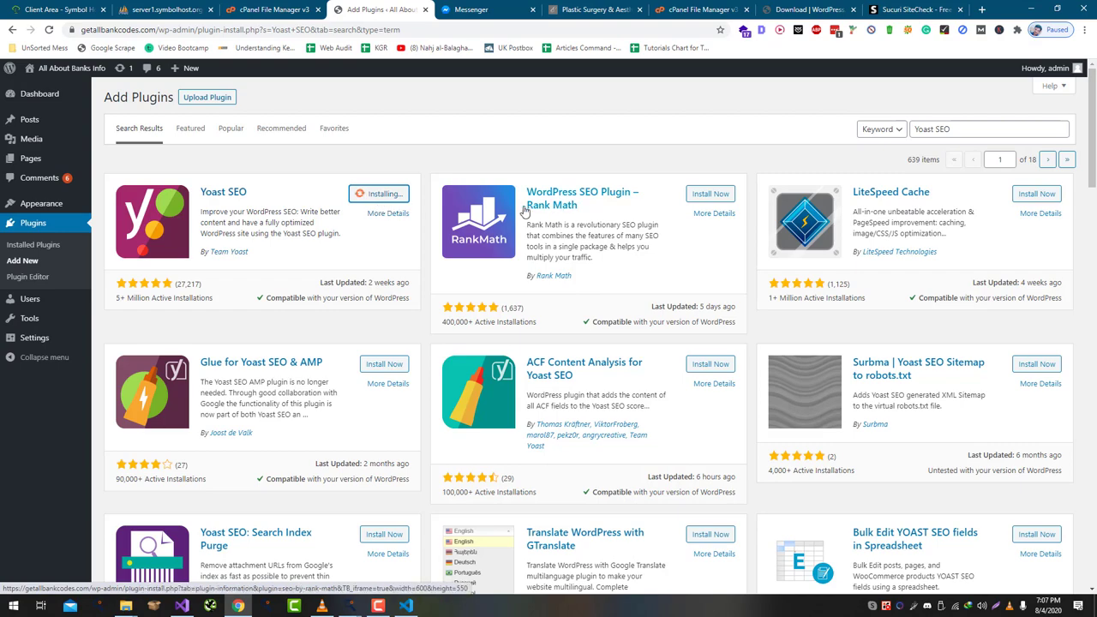
- Check the WP Rocket entry in Plugins.txt, then search for "WP Fastest Cache" and install that plugin instead
key(alt+Tab)
key(alt+Tab)
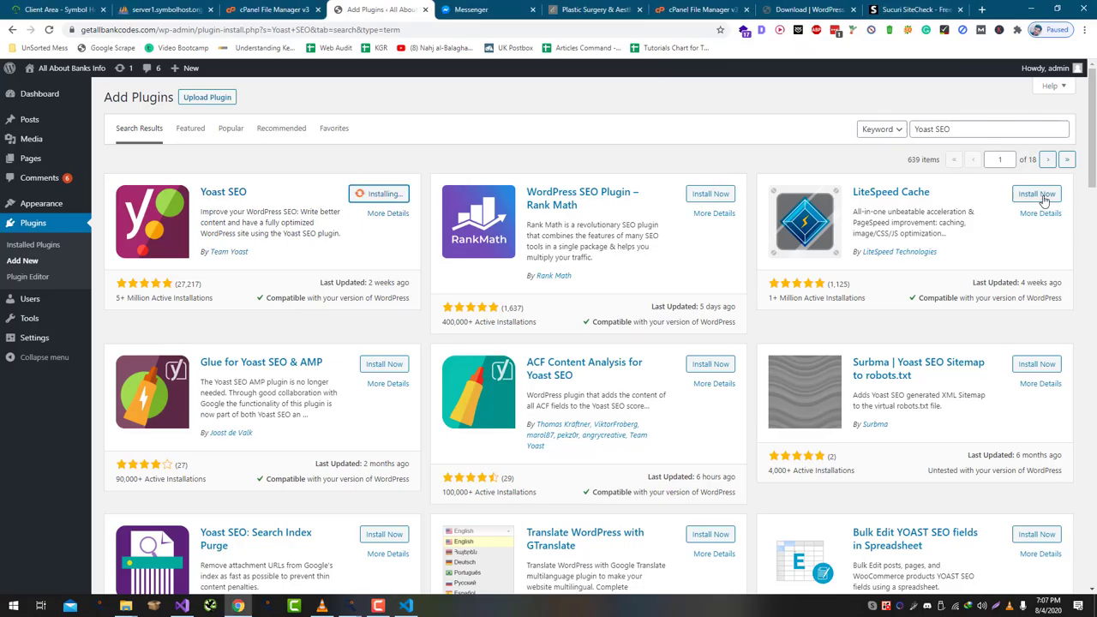
key(alt+Tab)
drag(232, 97, 204, 94)
click(298, 104)
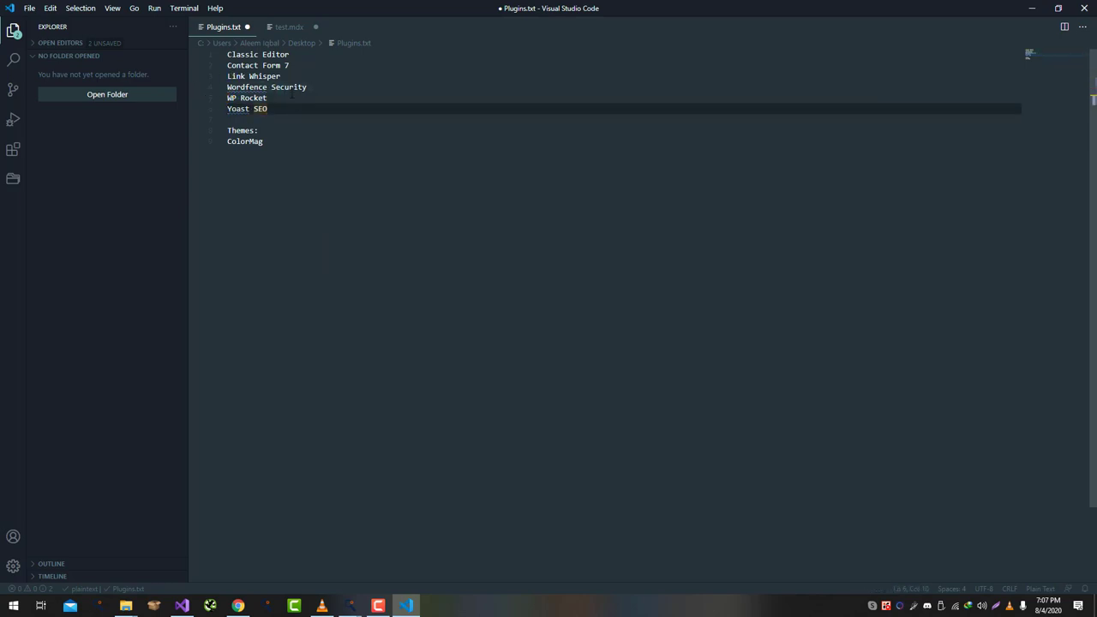
key(alt+Tab)
click(957, 128)
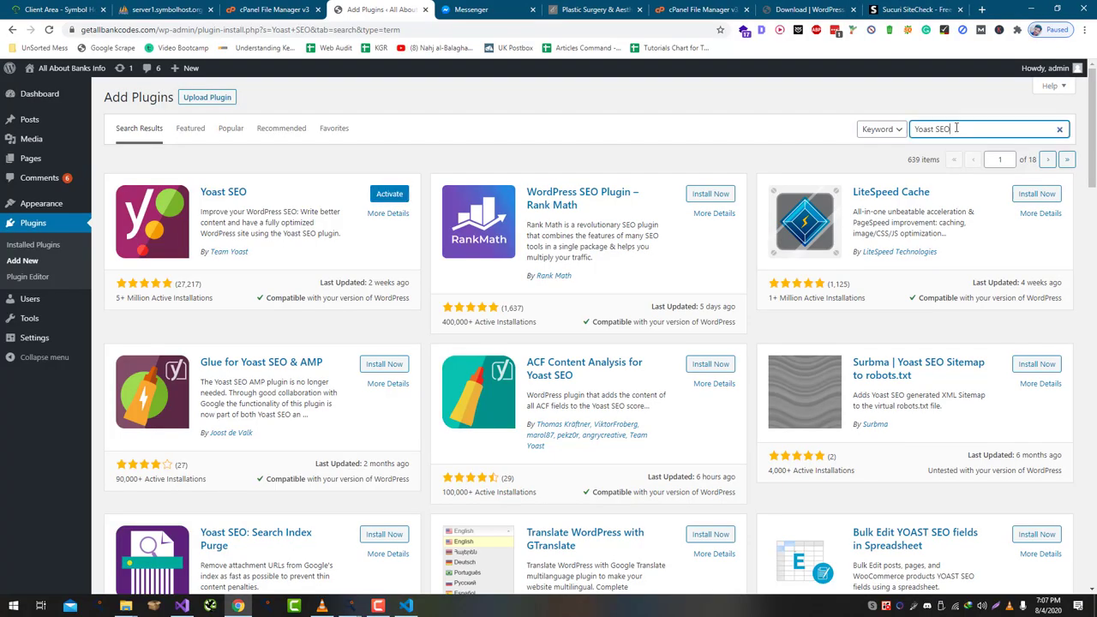
key(ctrl+a)
text(WP Fastest Cache)
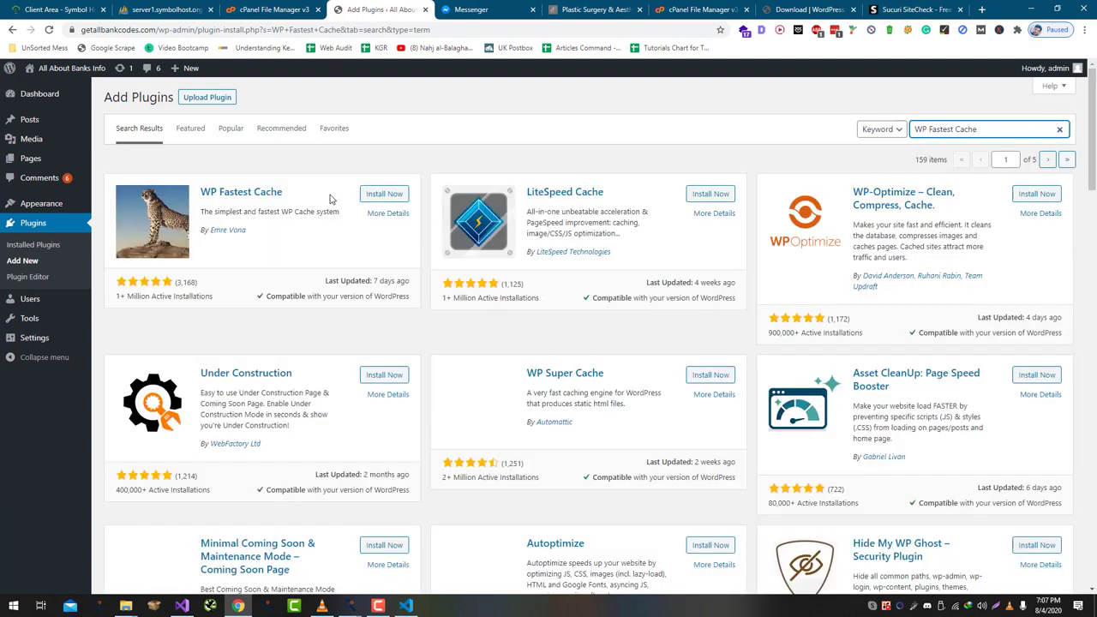
click(385, 195)
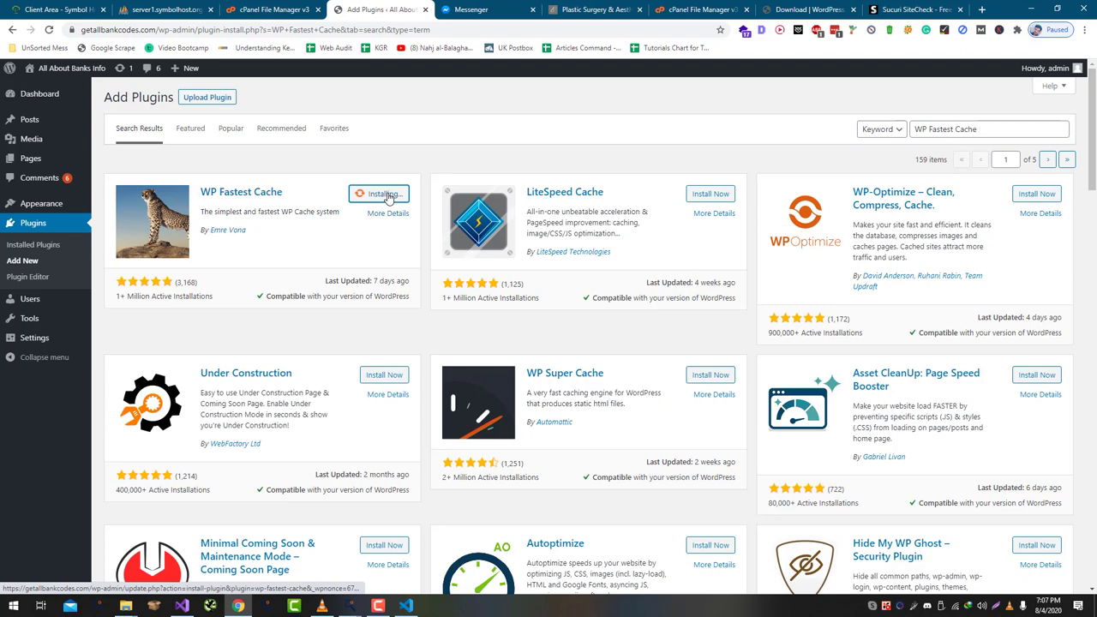
- Search the plugin directory for "Autoptimize" and install the Autoptimize plugin
click(963, 129)
key(ctrl+a)
text(Au)
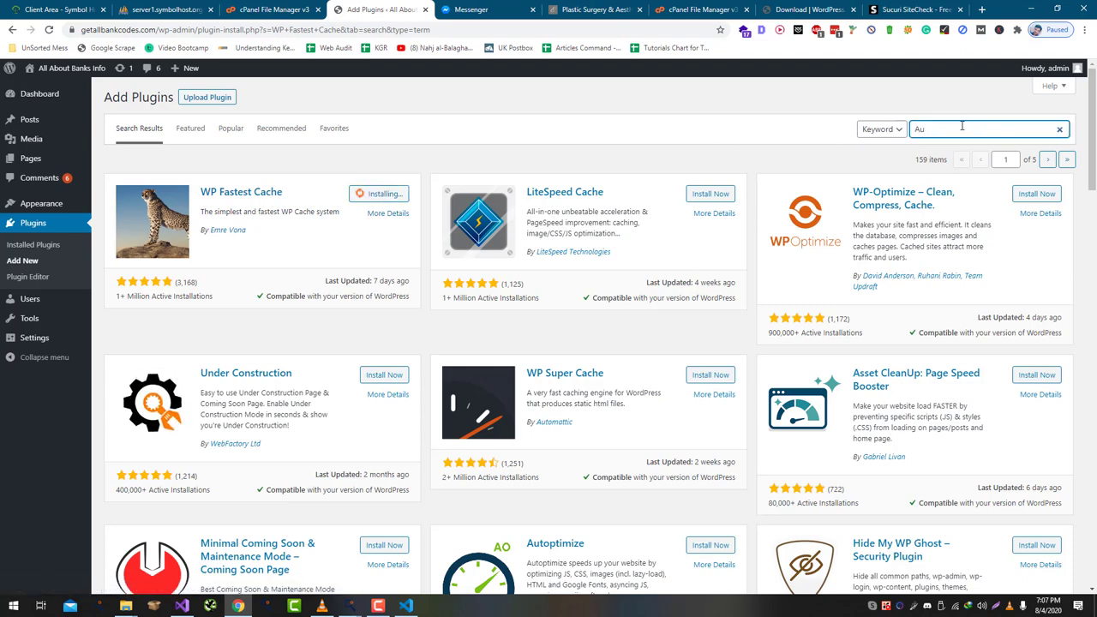
text(toptimize)
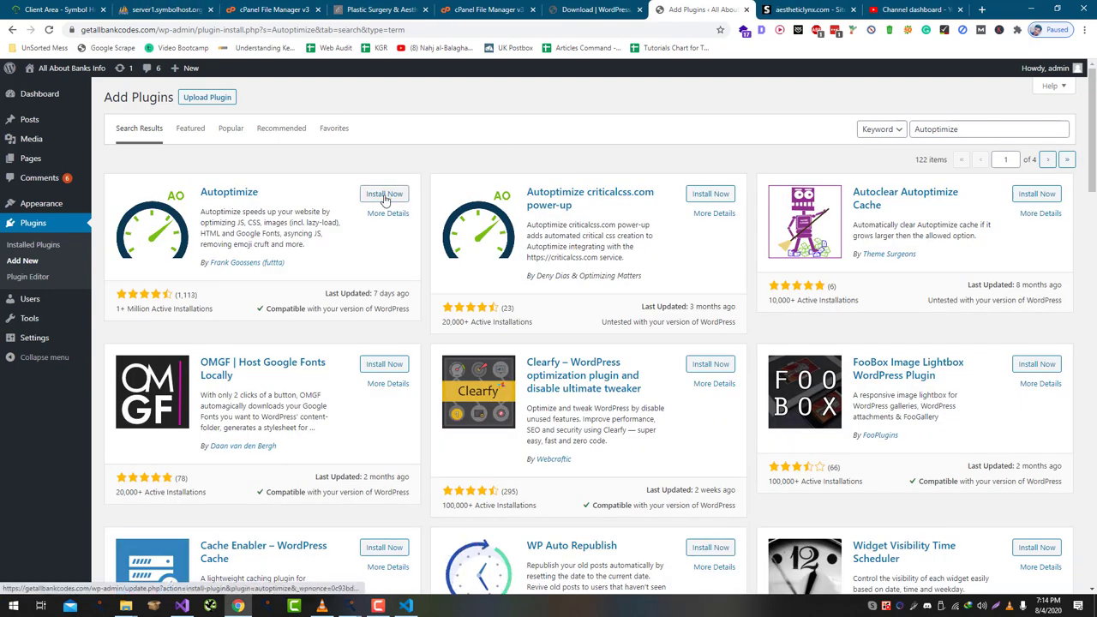
click(385, 195)
- Open the Installed Plugins page in a separate tab and activate all five listed plugins with a bulk action
middle_click(33, 245)
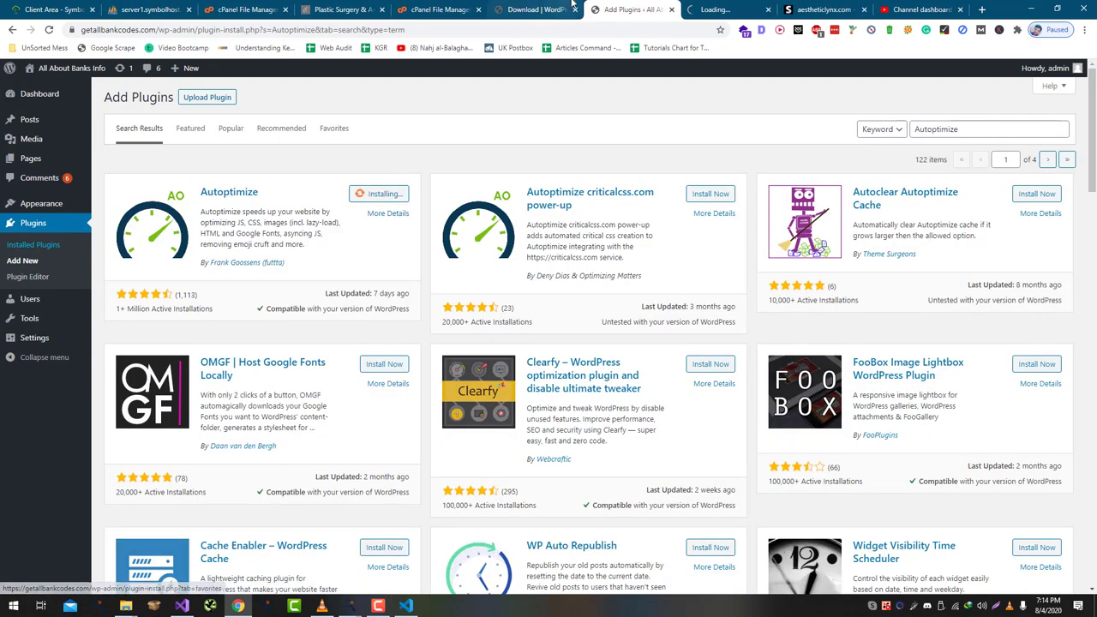
click(726, 10)
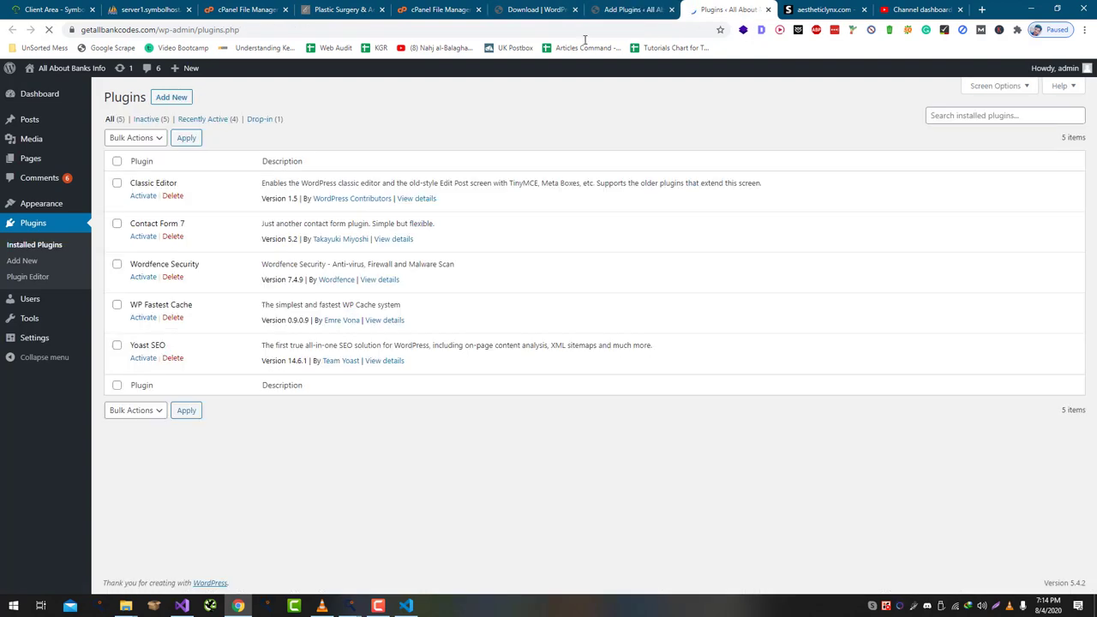
click(117, 161)
click(135, 138)
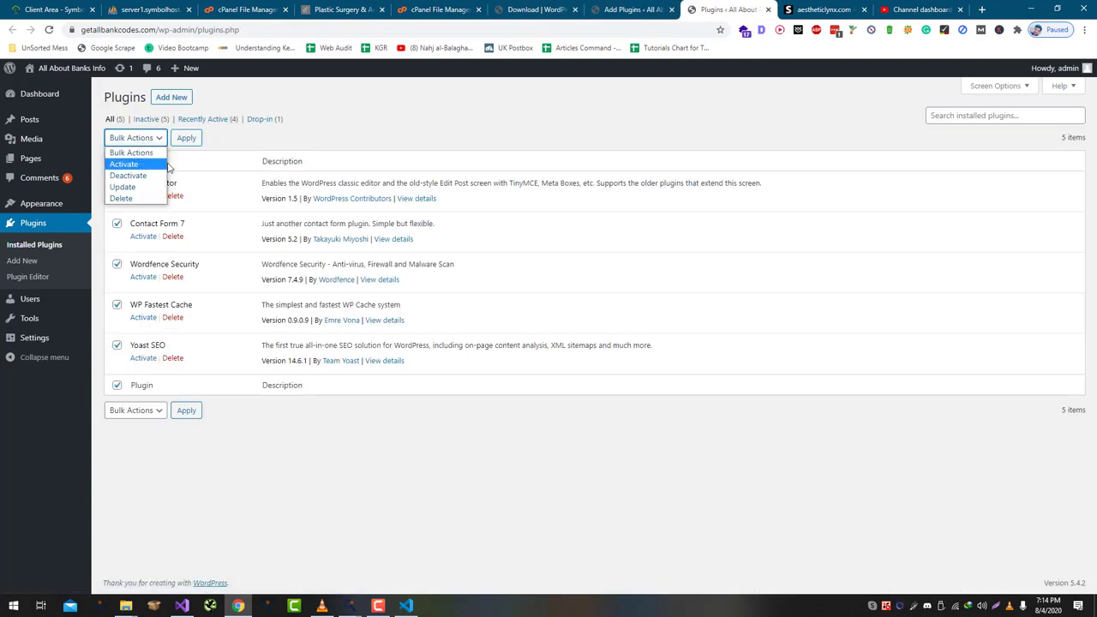
click(169, 167)
click(159, 138)
click(161, 165)
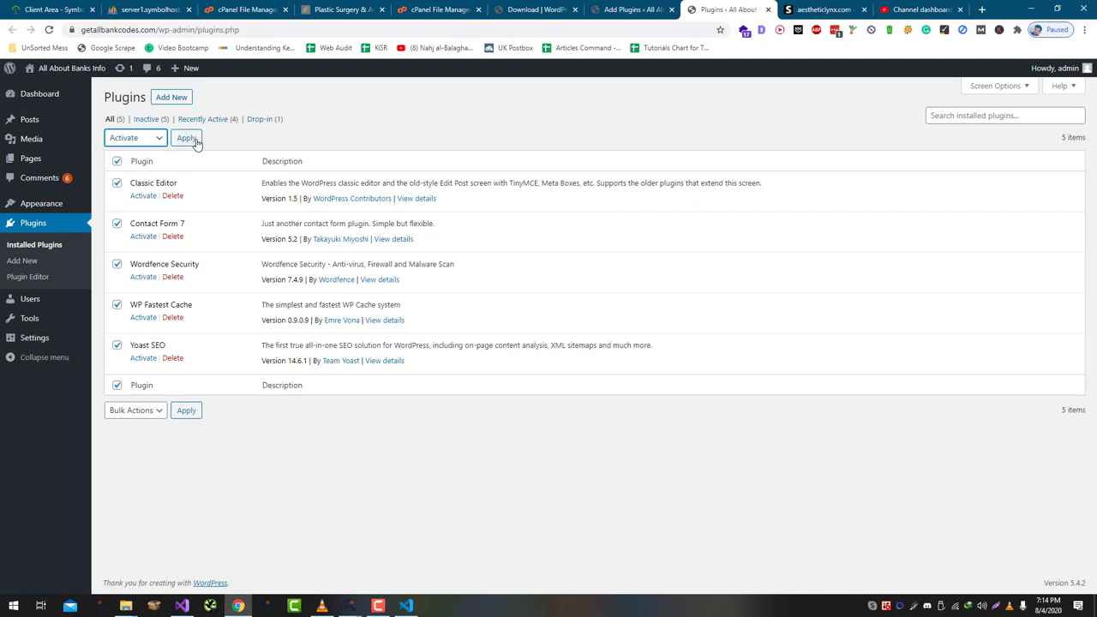
click(187, 138)
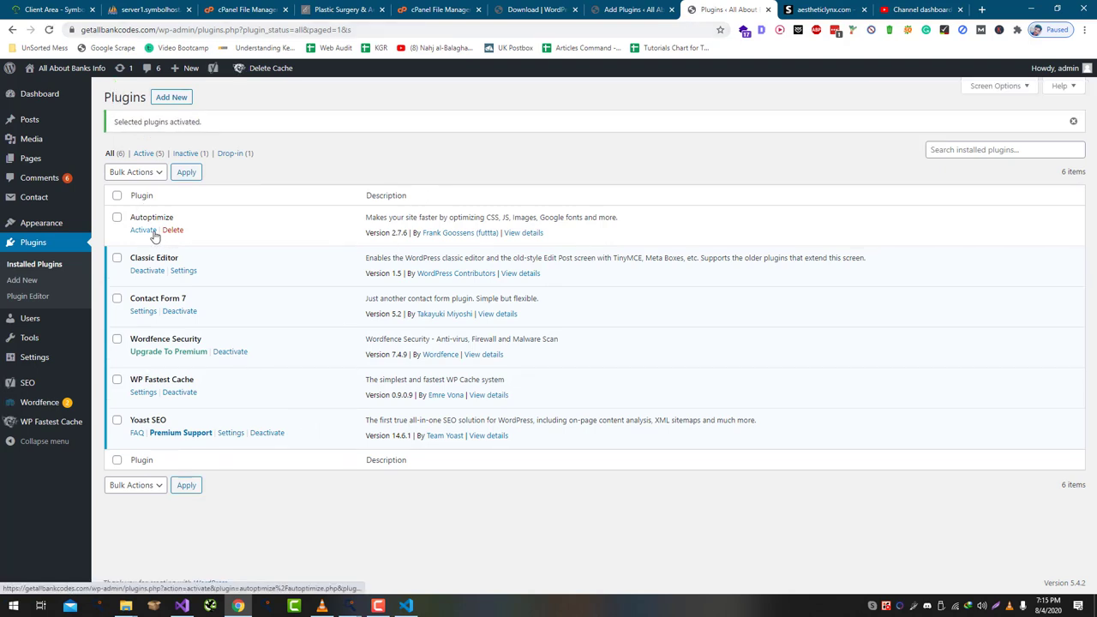
- Activate the Autoptimize plugin and deactivate Wordfence Security
click(143, 230)
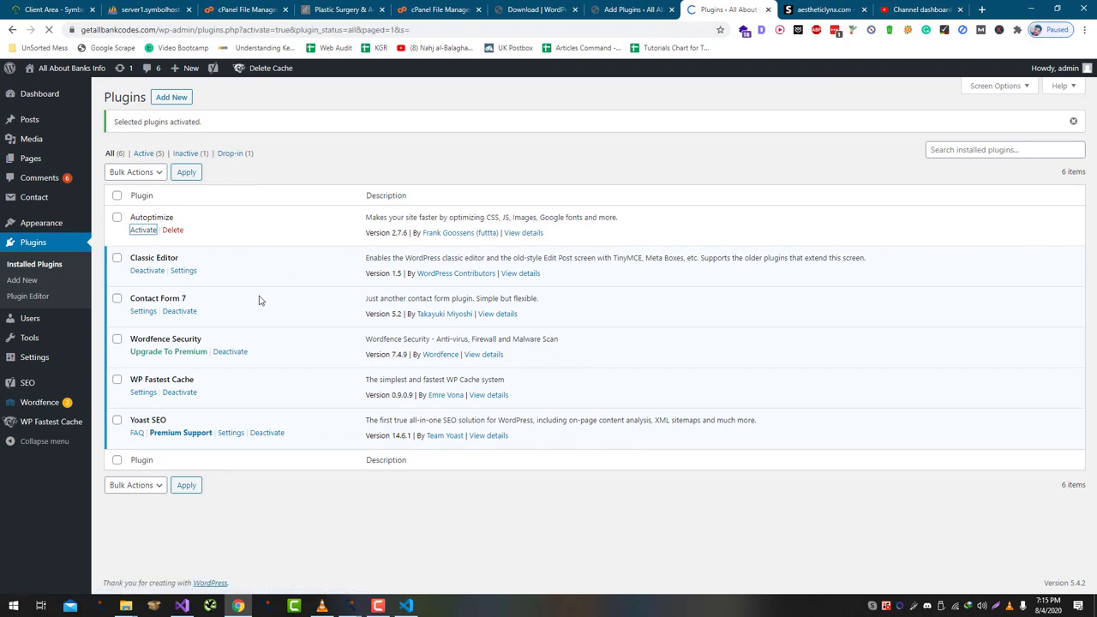
click(230, 415)
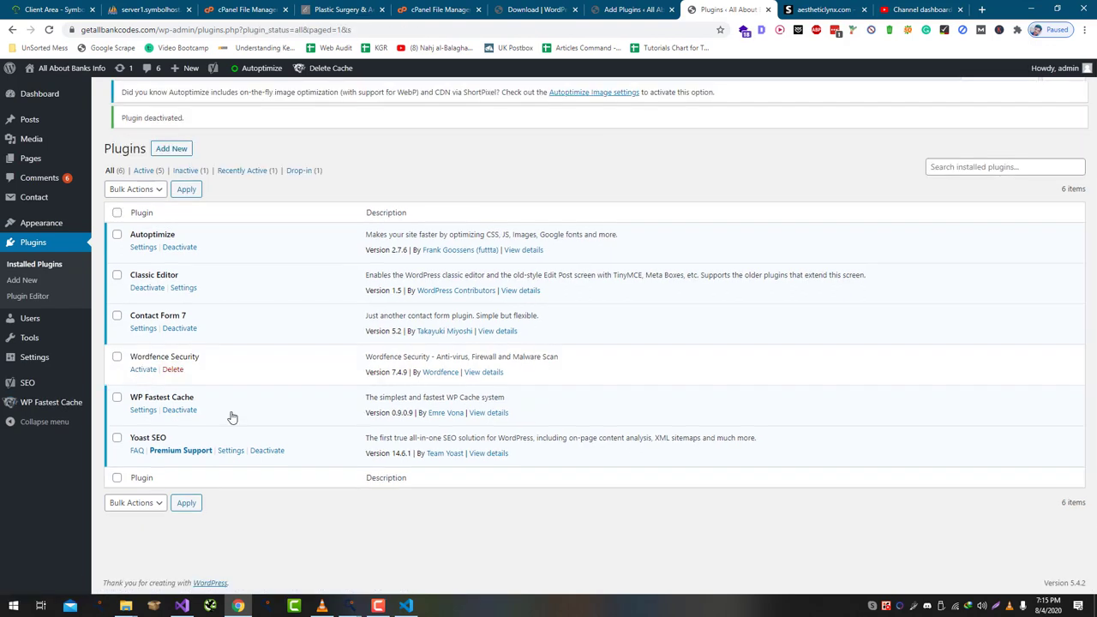
- Search the plugin directory for "Sucuri" and install the Sucuri Security plugin
click(72, 287)
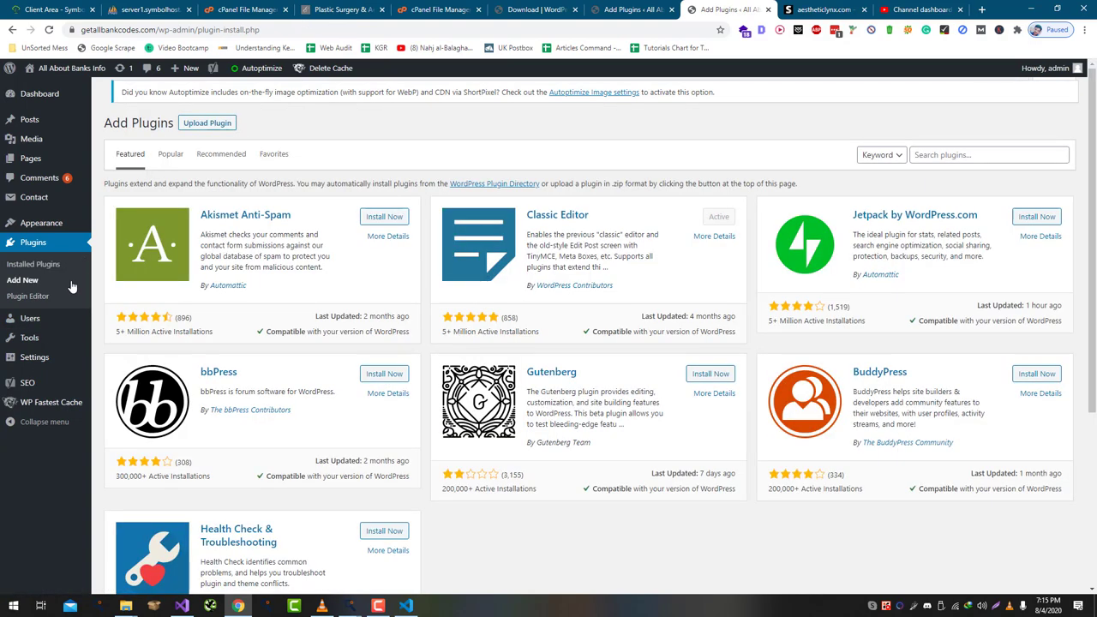
click(1009, 154)
text(Sucr)
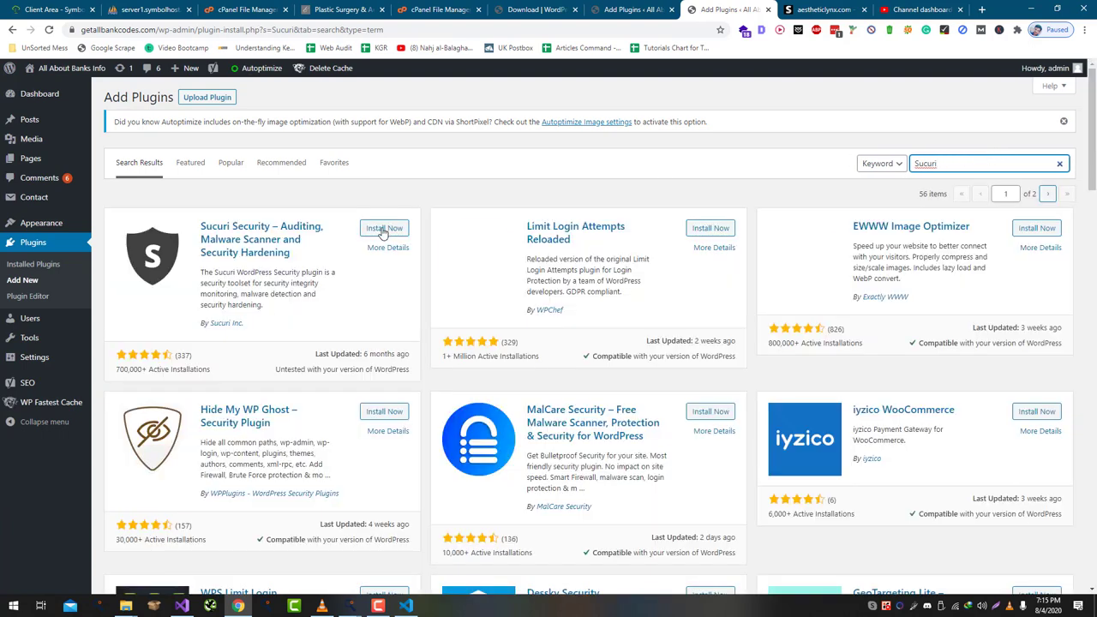
click(383, 230)
- Search the plugin directory for "Malware" and install the Anti-Malware Security and Brute-Force Firewall plugin
click(961, 161)
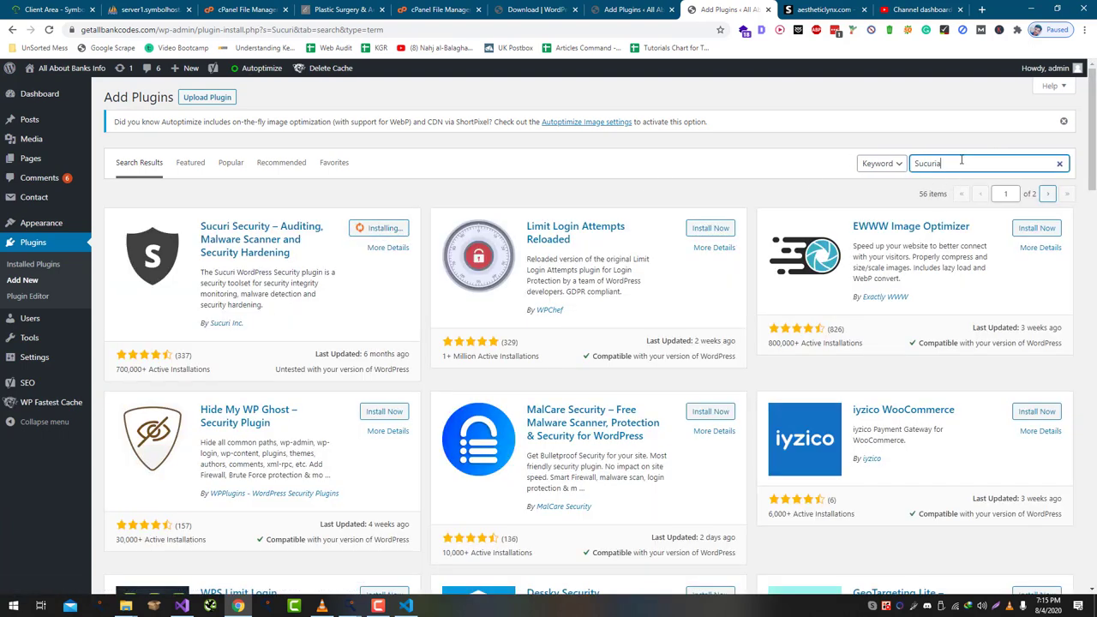
text(aMalwe)
key(ctrl+a)
text(Malware)
click(964, 127)
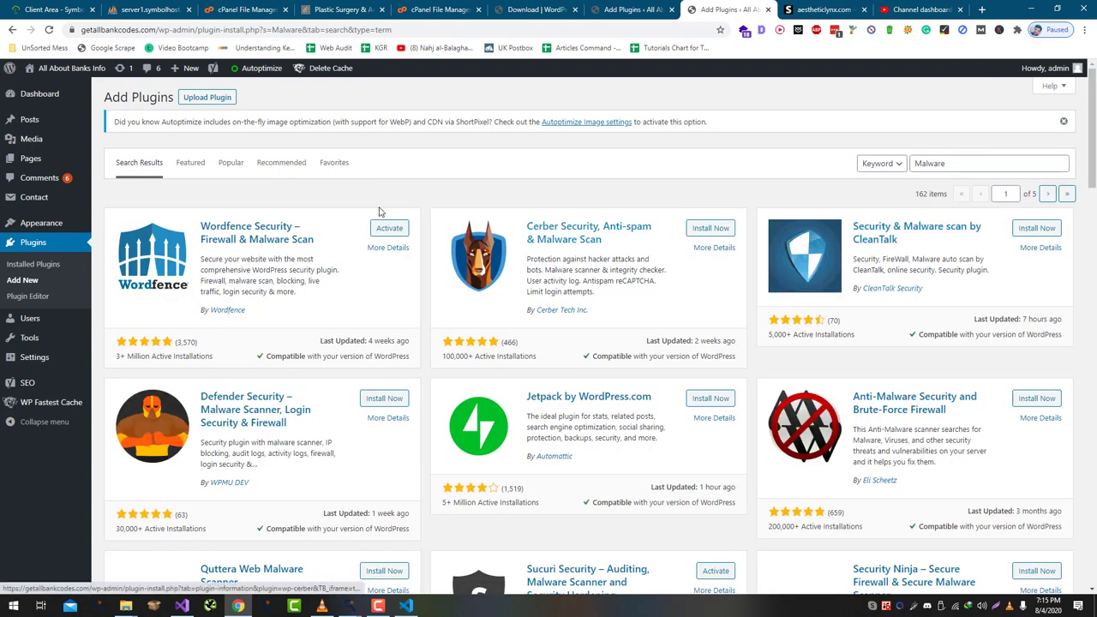
click(1038, 399)
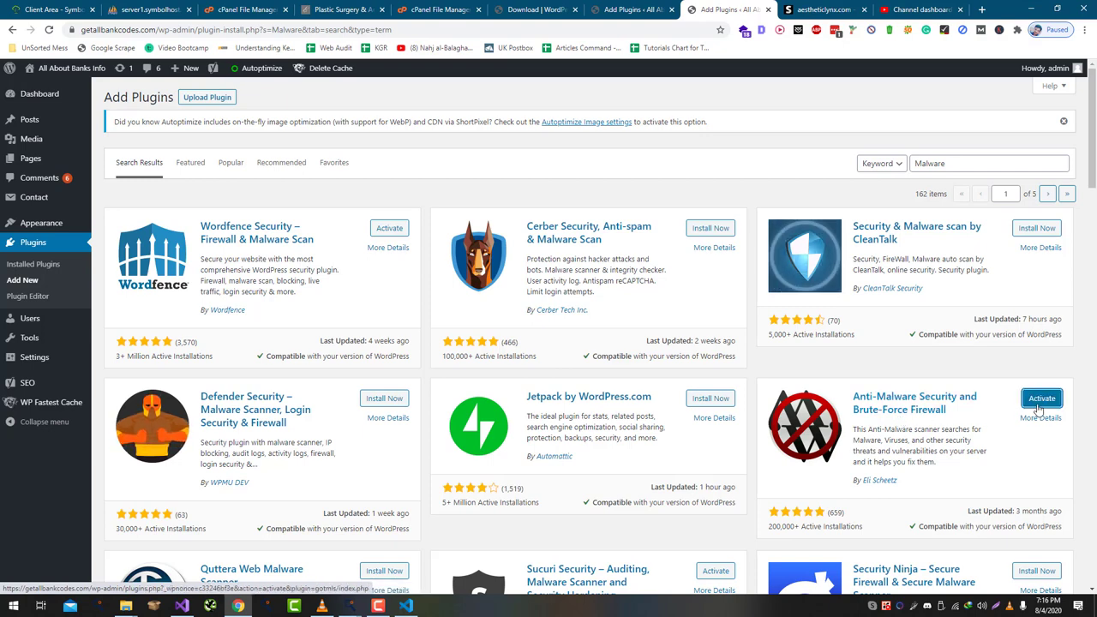
- Activate the Anti-Malware Security and Brute-Force Firewall plugin and the Sucuri Security plugin
click(1041, 403)
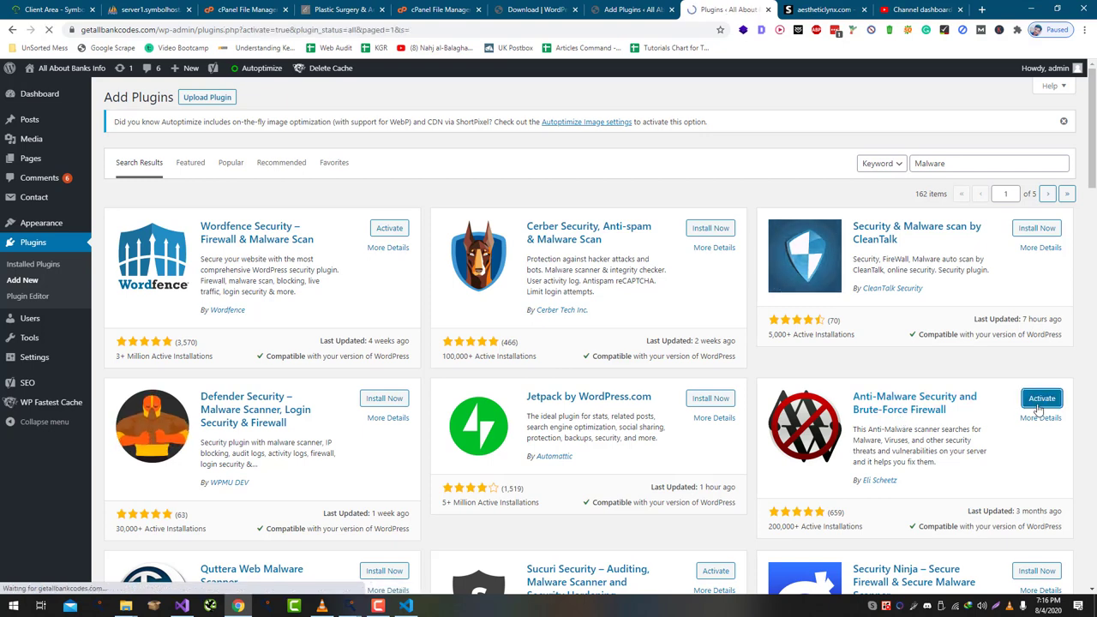
scroll(943, 395, down, 2)
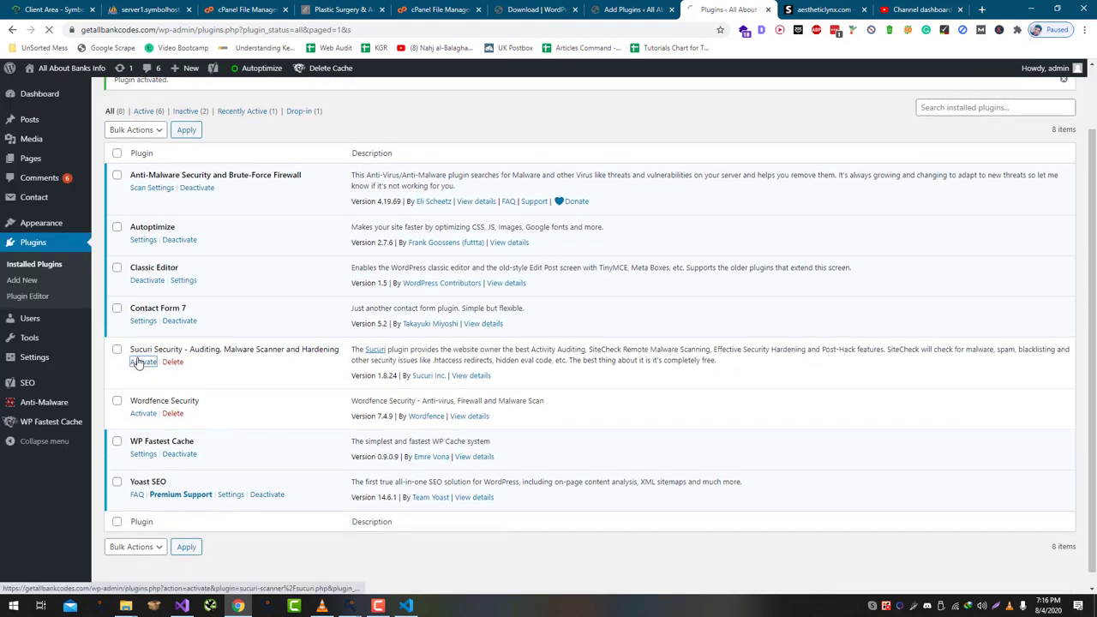
click(137, 363)
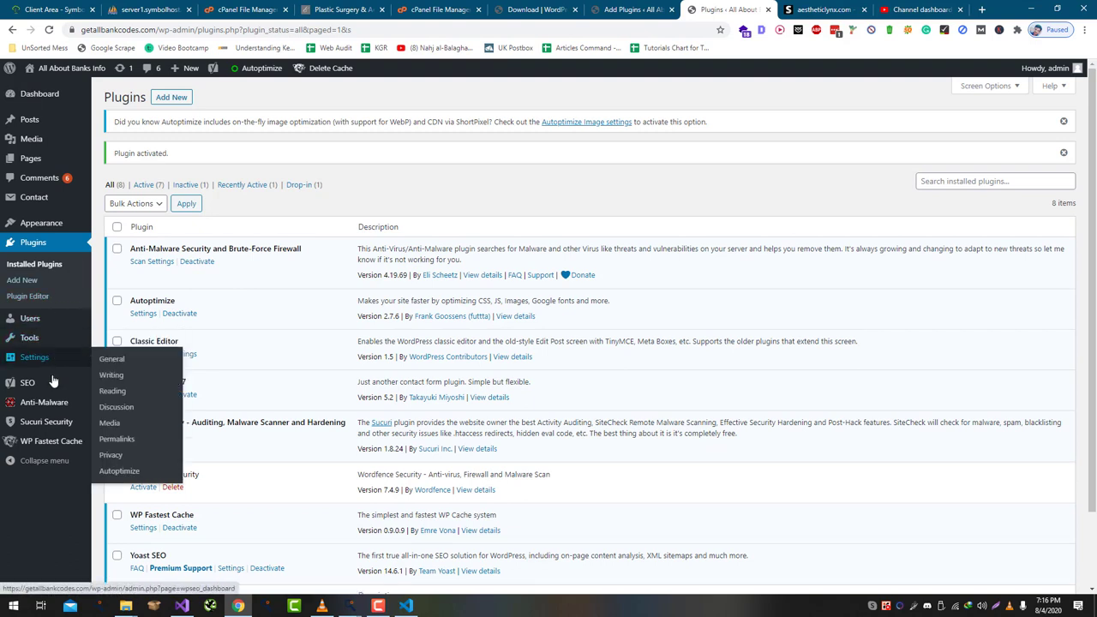
- Search the plugin directory for "File Manager", install and activate the File Manager plugin, and open its file browser
click(75, 282)
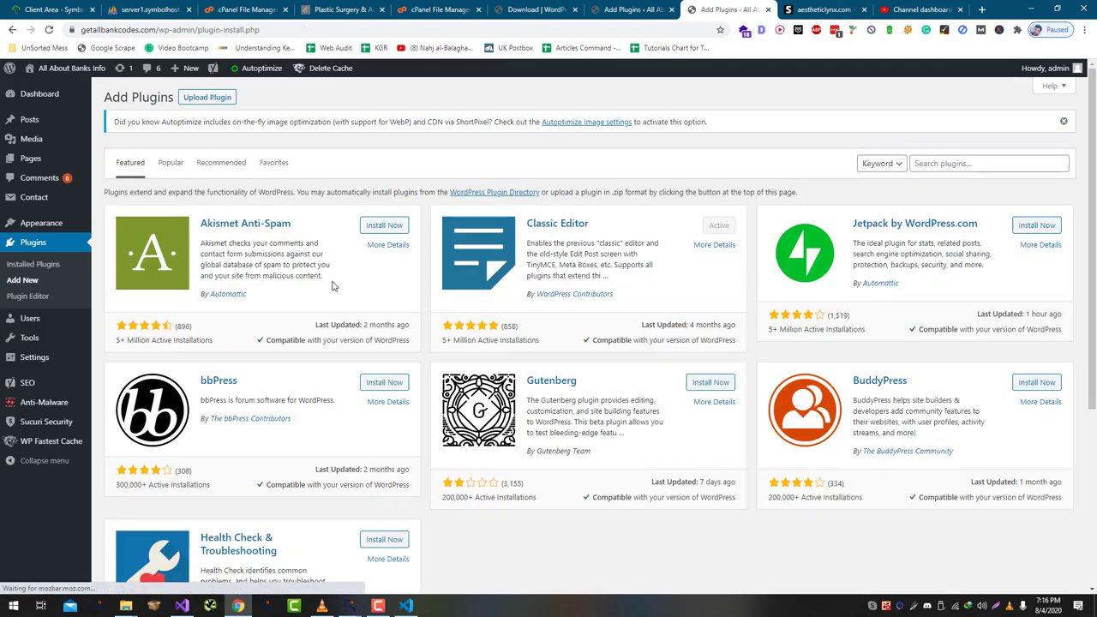
click(998, 169)
text(F)
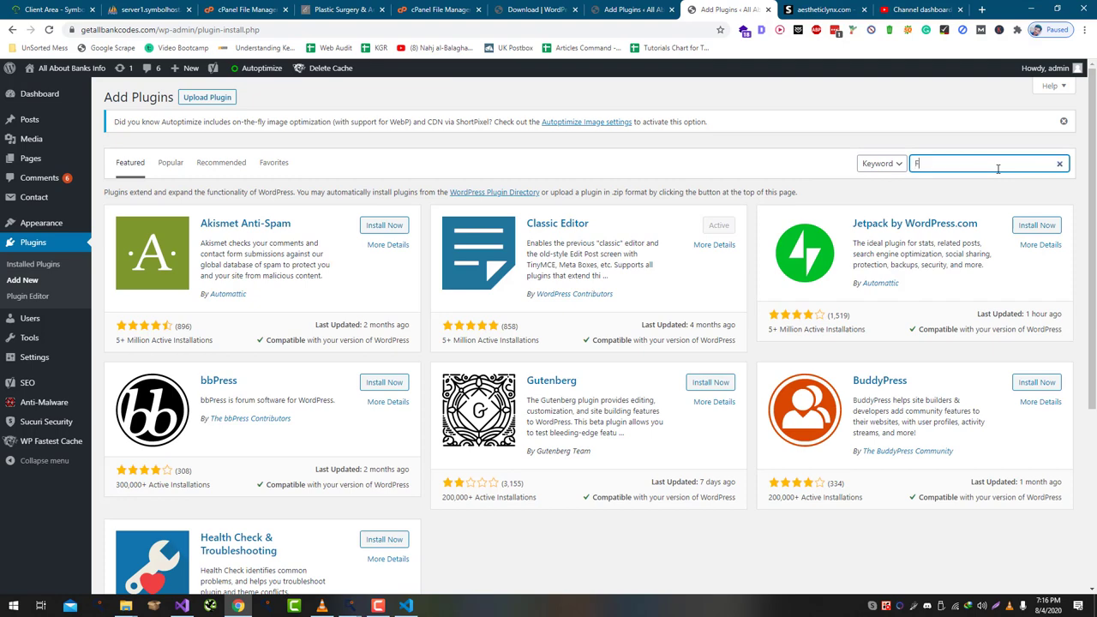
text(ile Manager)
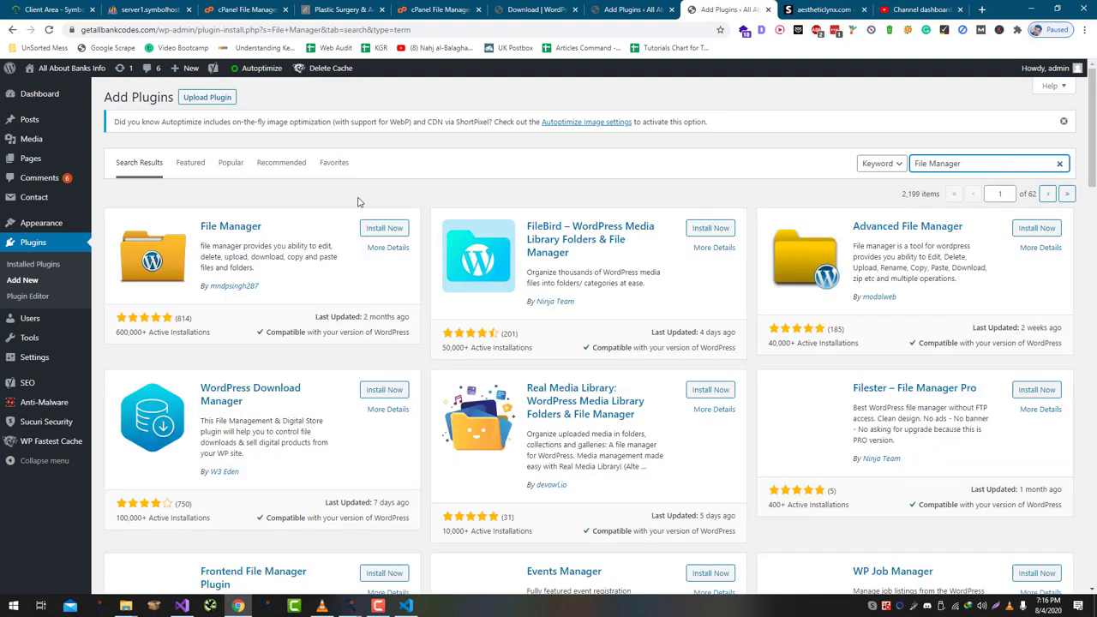
click(378, 228)
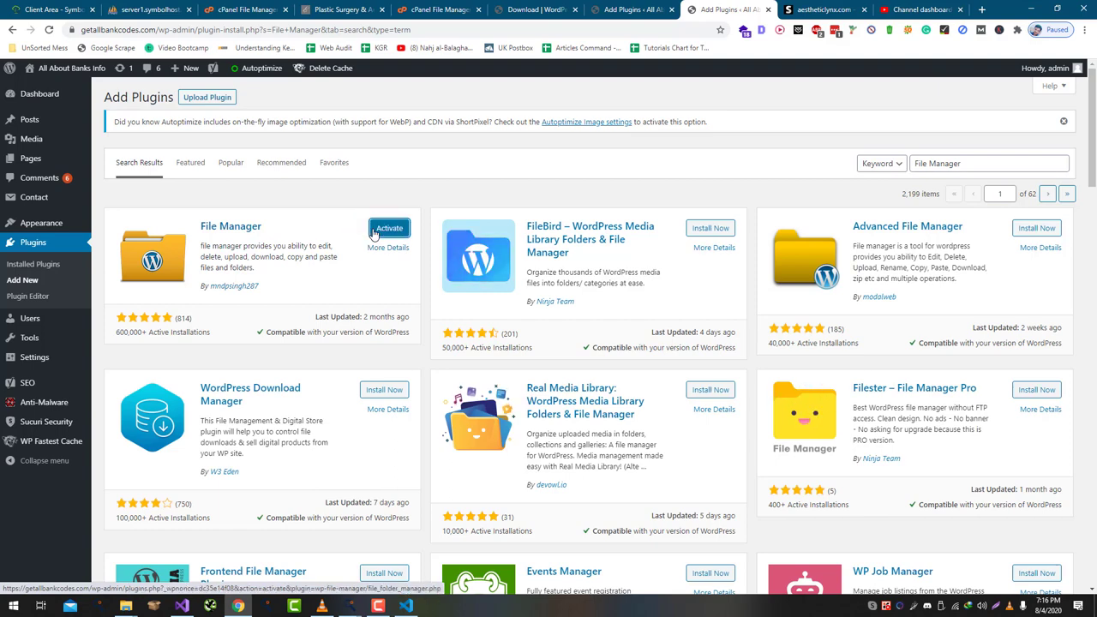
click(374, 231)
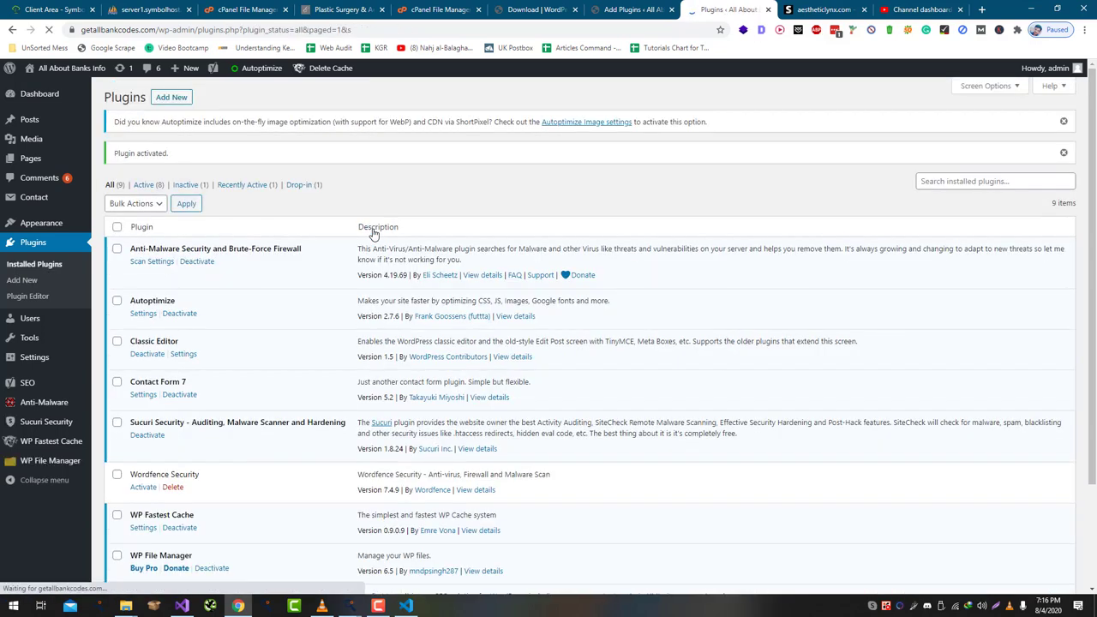
click(32, 469)
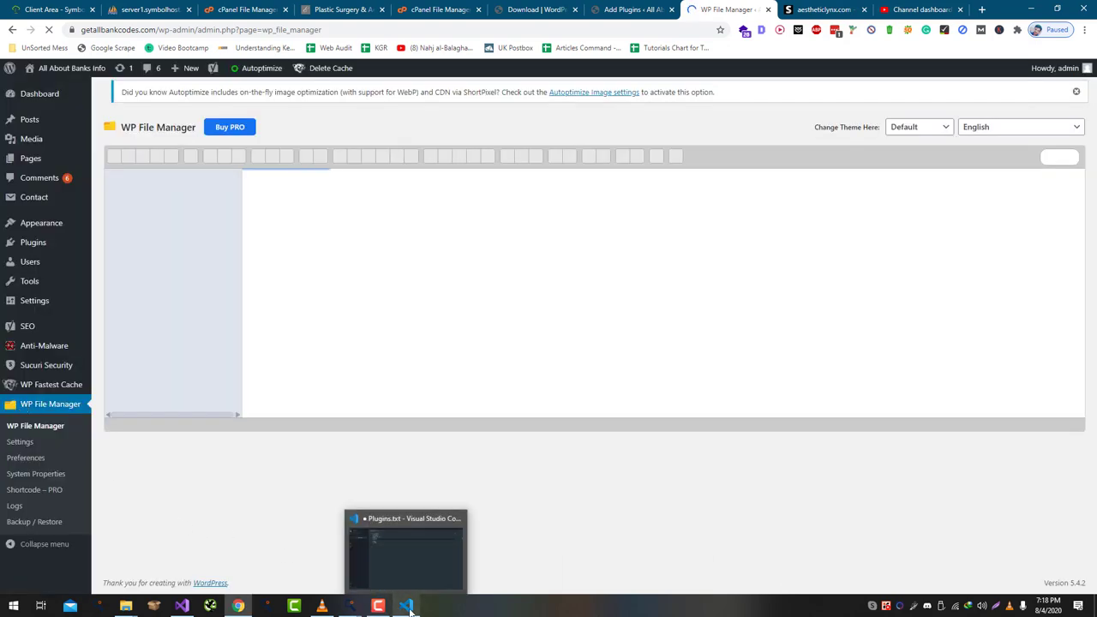
- Copy the theme name ColorMag from Plugins.txt in Visual Studio Code and search Google for it in a new Chrome tab
click(409, 607)
double_click(275, 151)
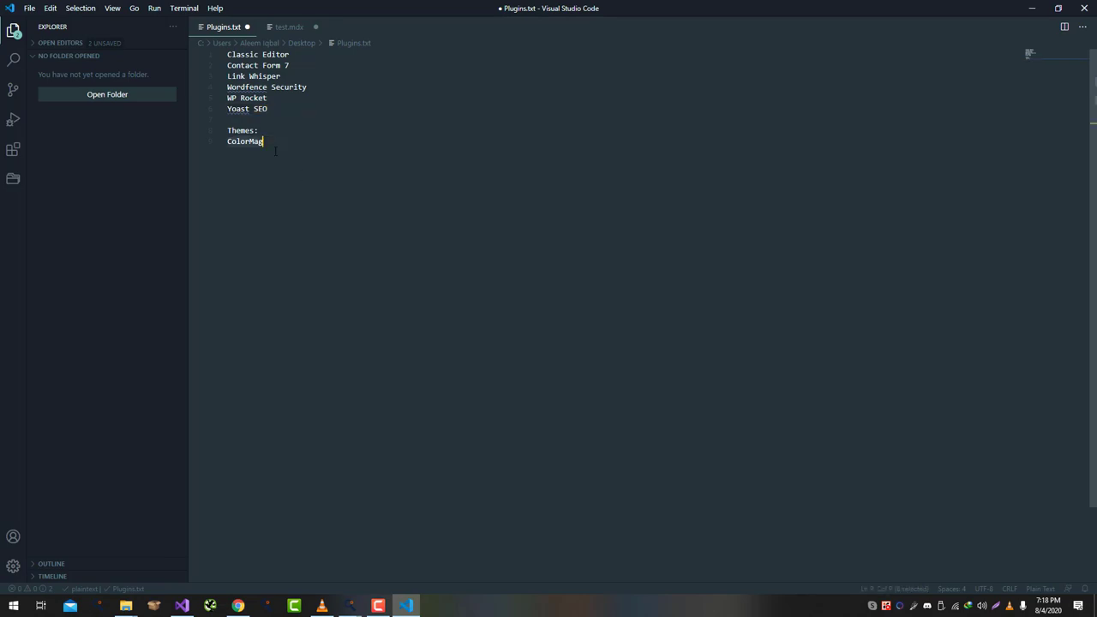
key(ctrl+c)
key(alt+Tab)
key(ctrl+t)
key(ctrl+v)
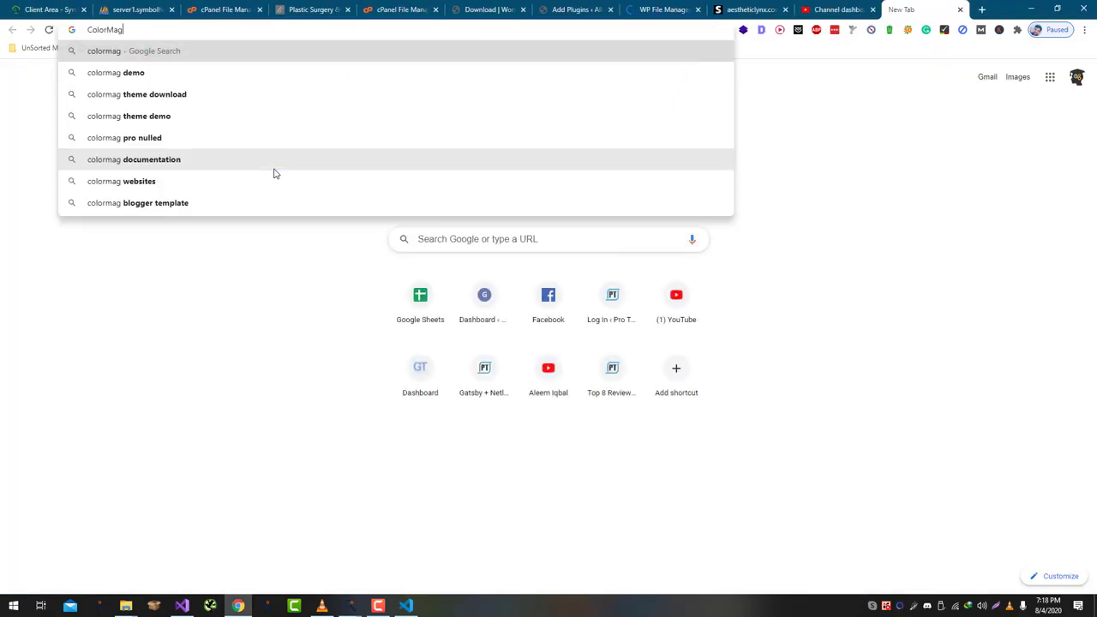
key(Return)
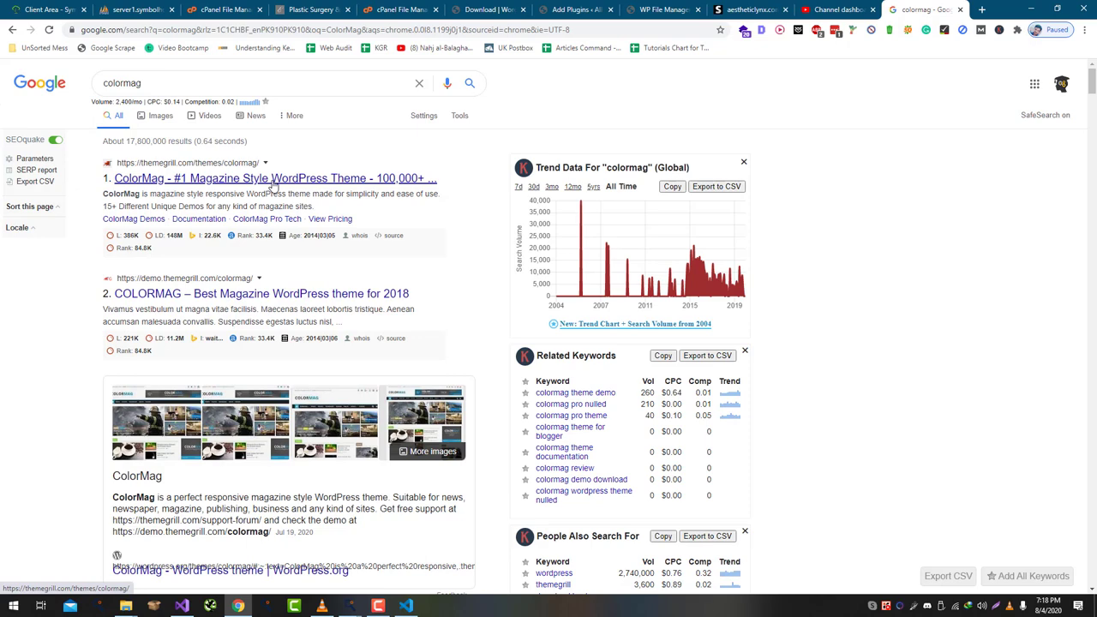
- Open the ColorMag theme page on WordPress.org from the search results and download colormag.1.5.0.zip
scroll(171, 238, down, 3)
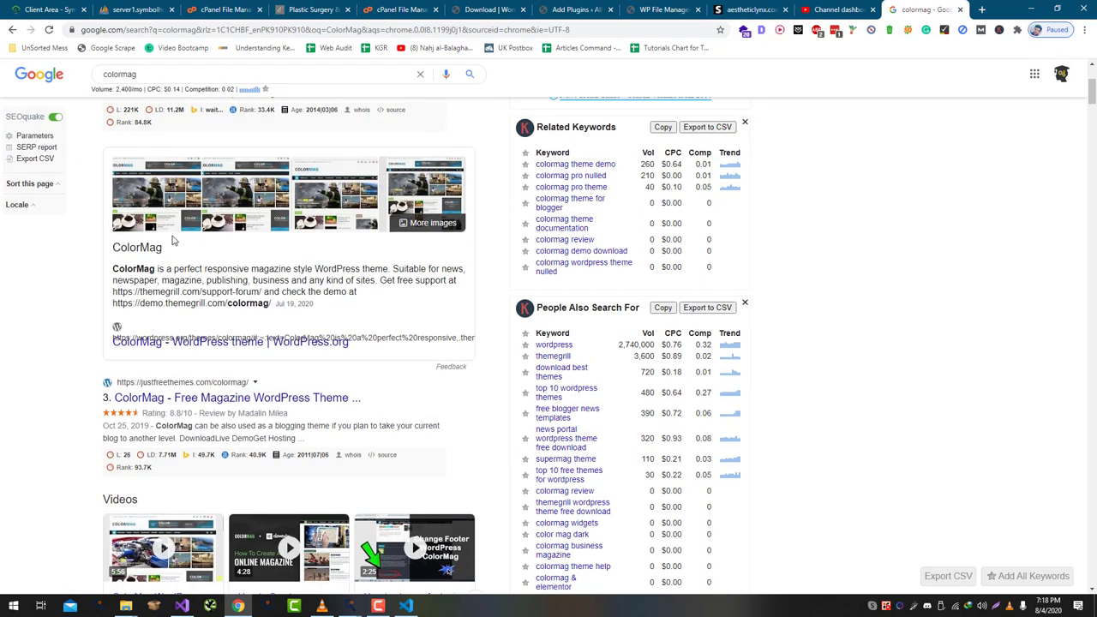
click(207, 385)
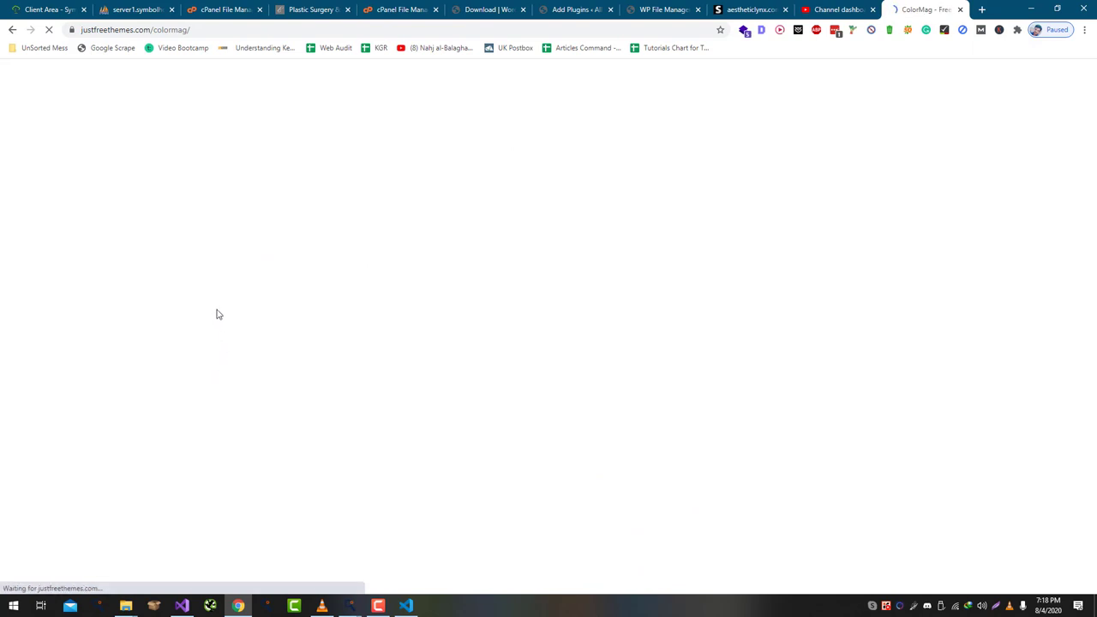
click(12, 29)
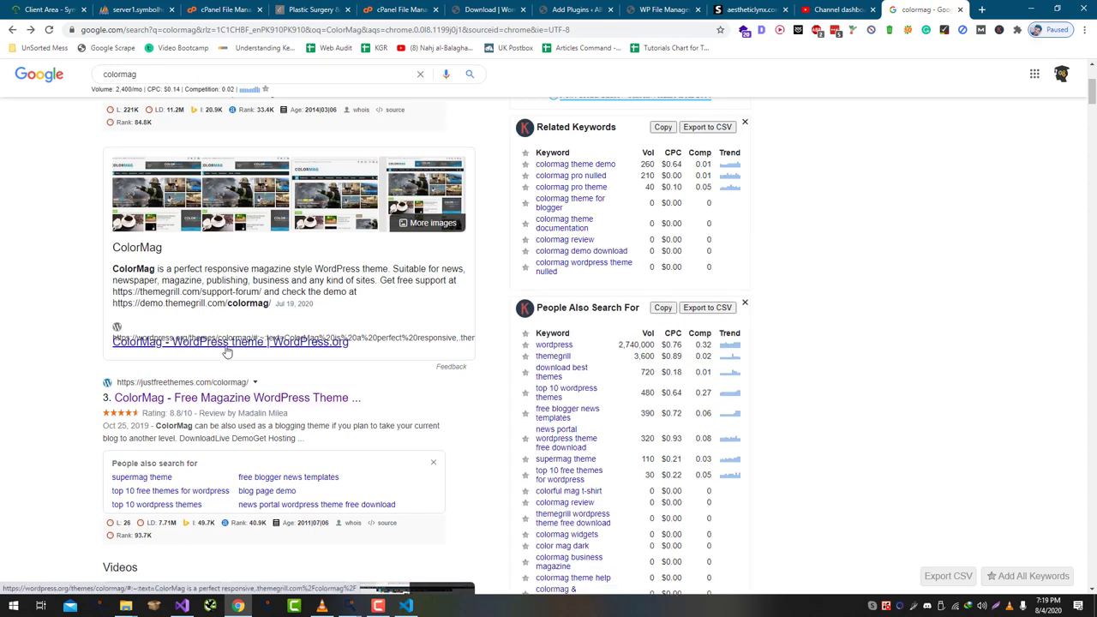
click(229, 343)
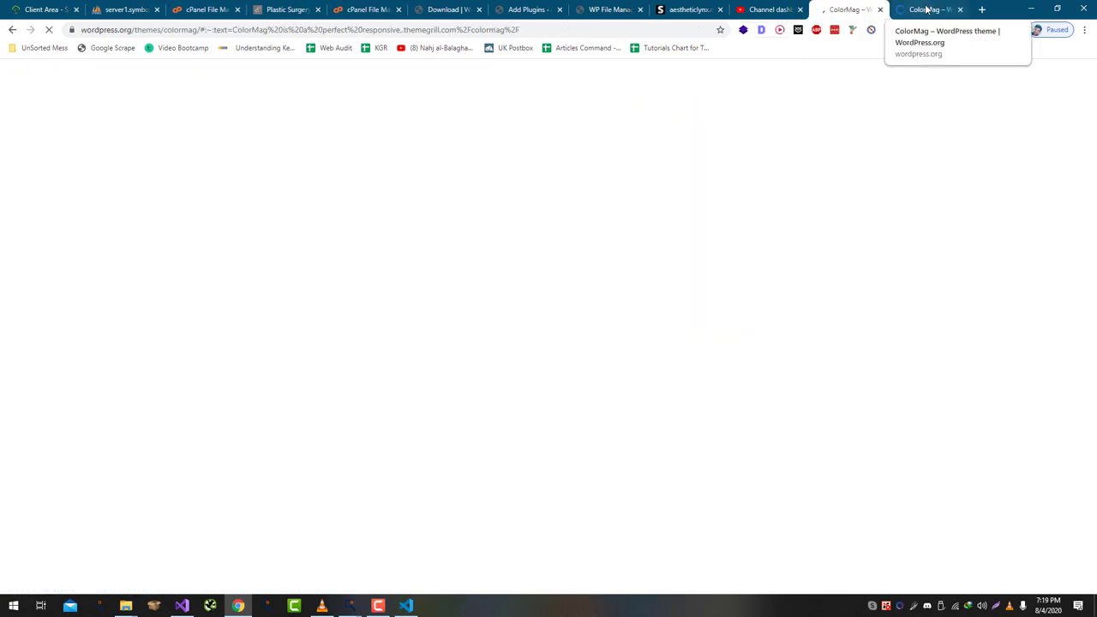
key(ctrl+w)
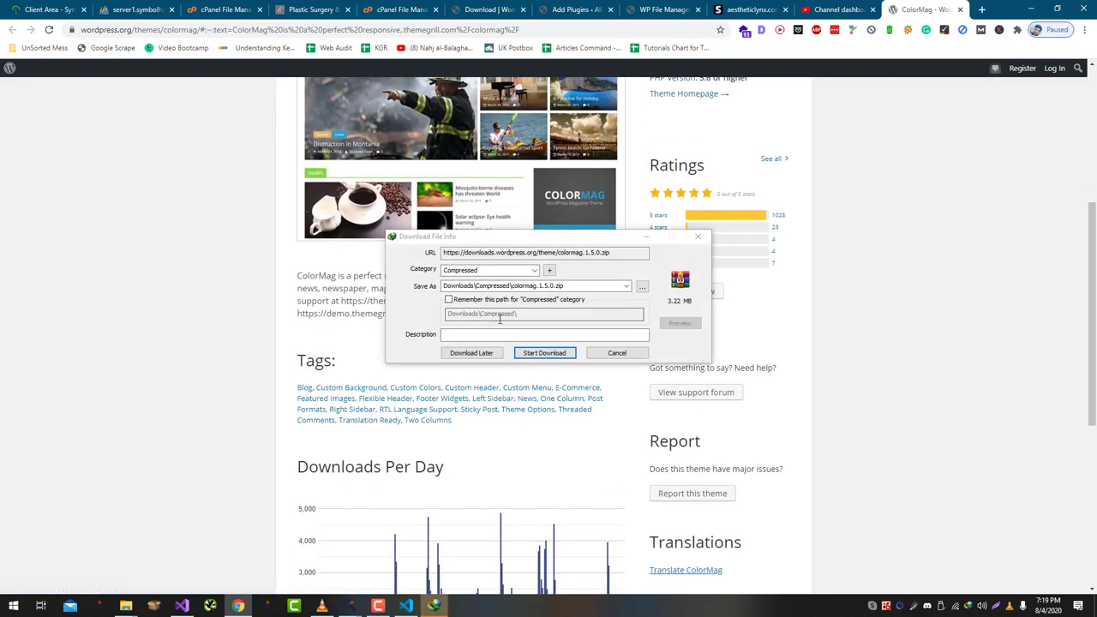
click(544, 353)
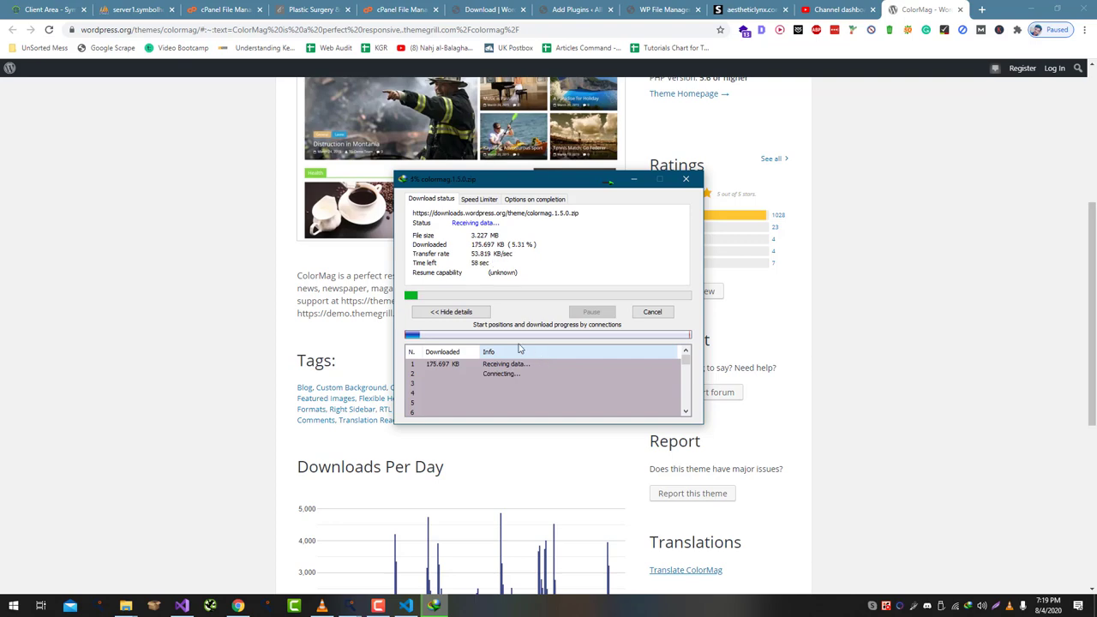
- Return to the WP File Manager tab, dismiss the welcome popup, and open the wp-content/themes folder
click(656, 10)
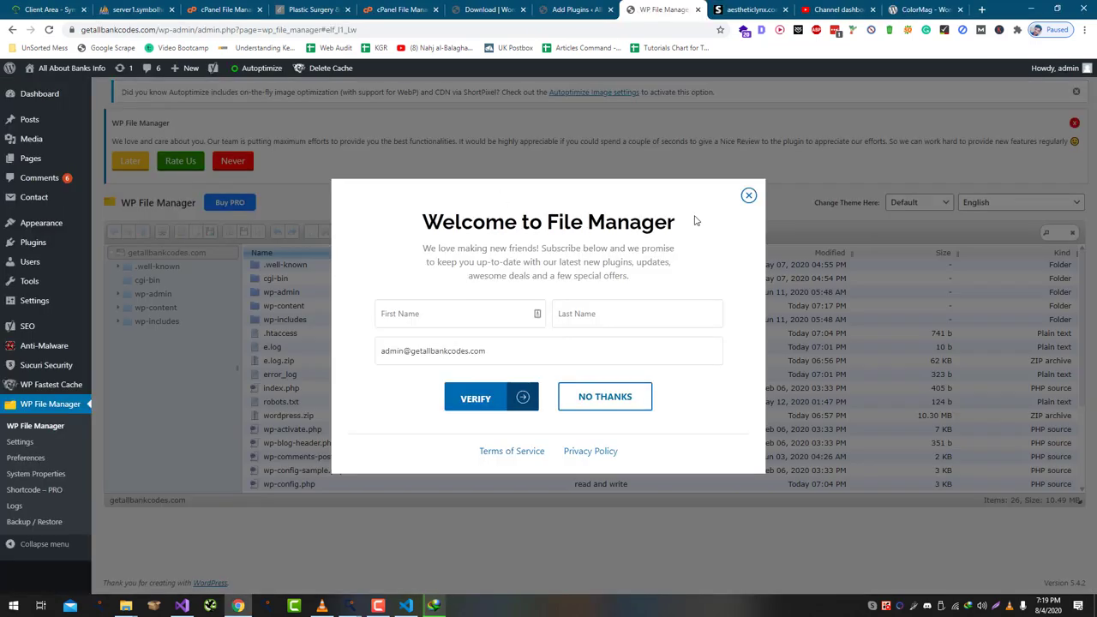
click(748, 195)
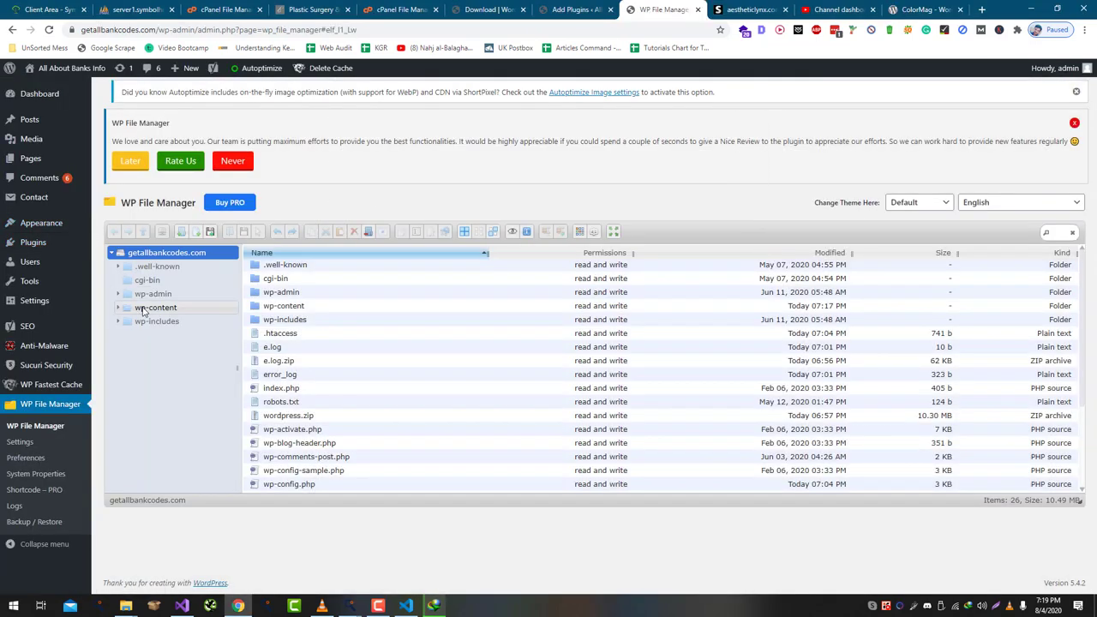
click(146, 308)
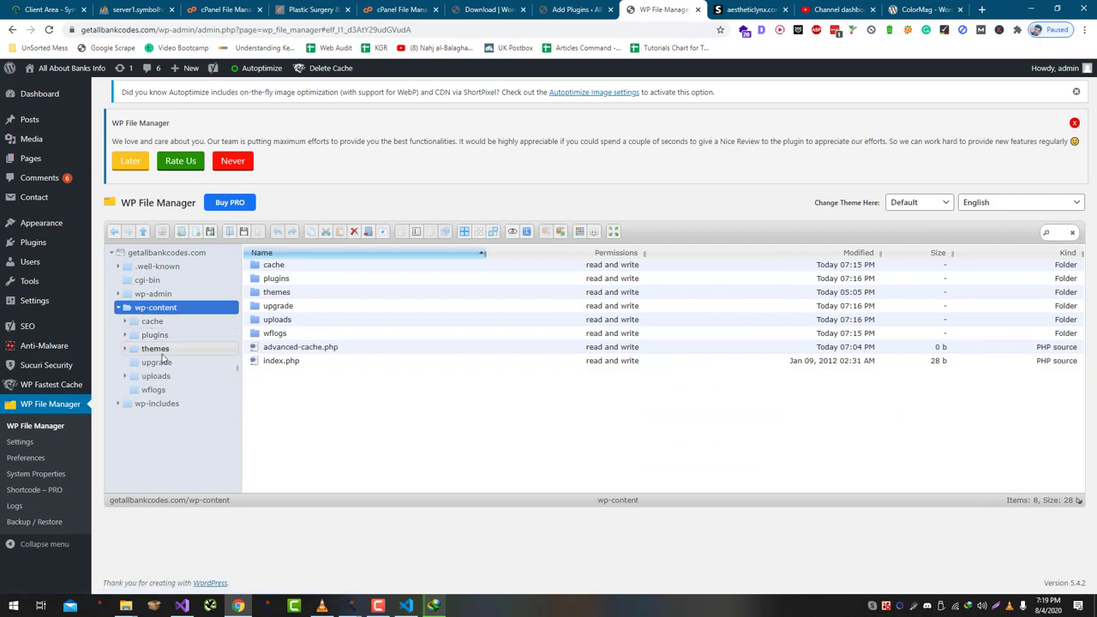
click(157, 349)
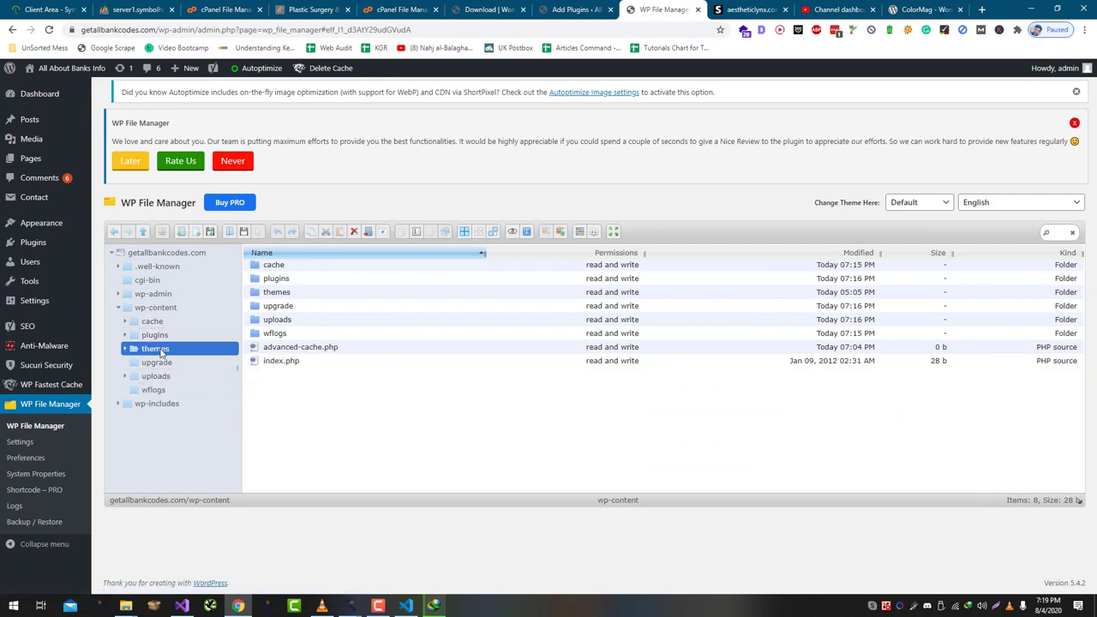
- Compress the colormag theme folder into a ZIP archive named colormag-backup.zip
click(279, 267)
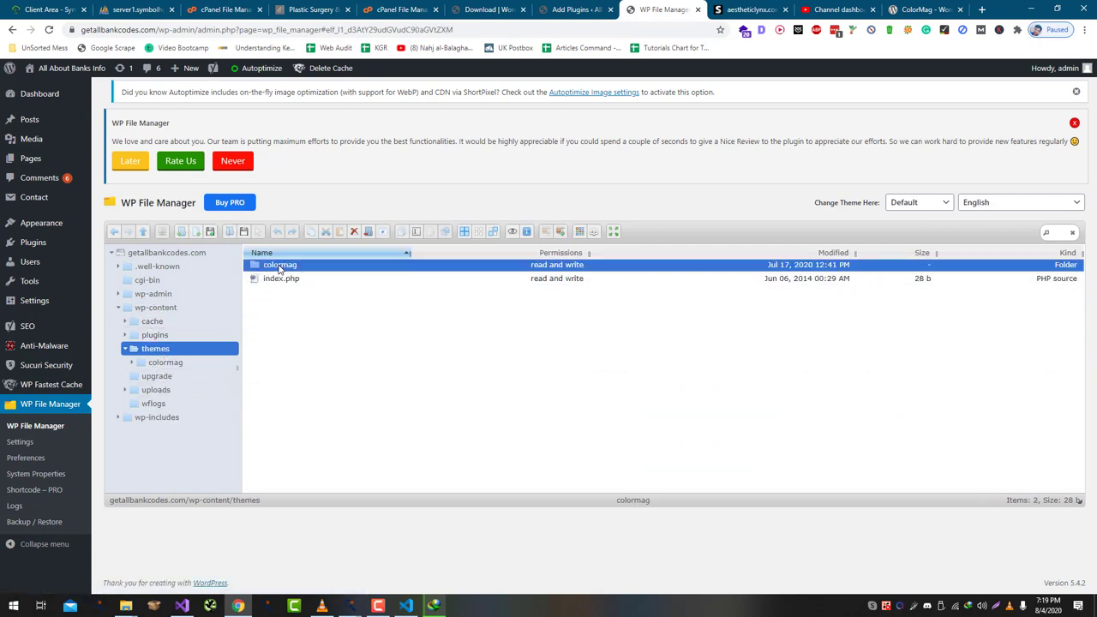
right_click(281, 266)
mouse_move(388, 456)
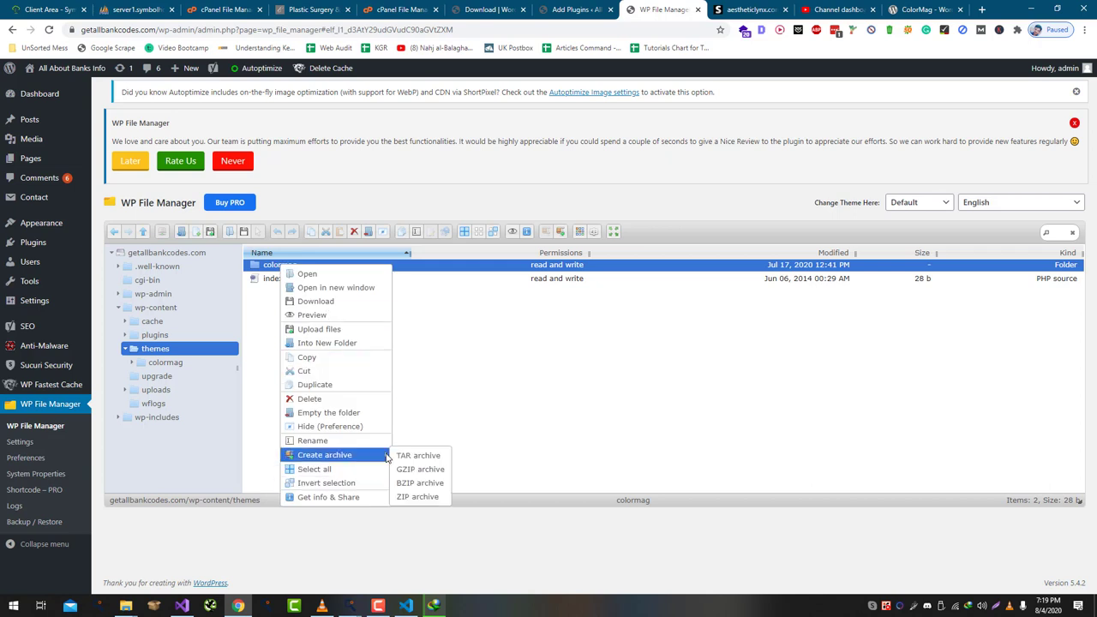
click(431, 498)
key(Right)
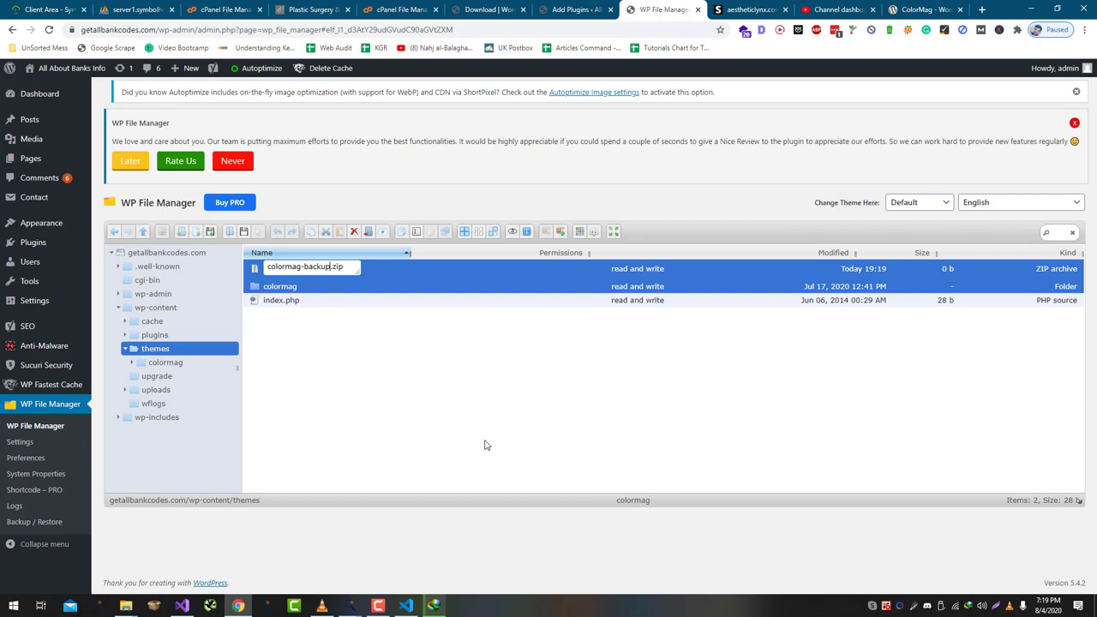
key(Return)
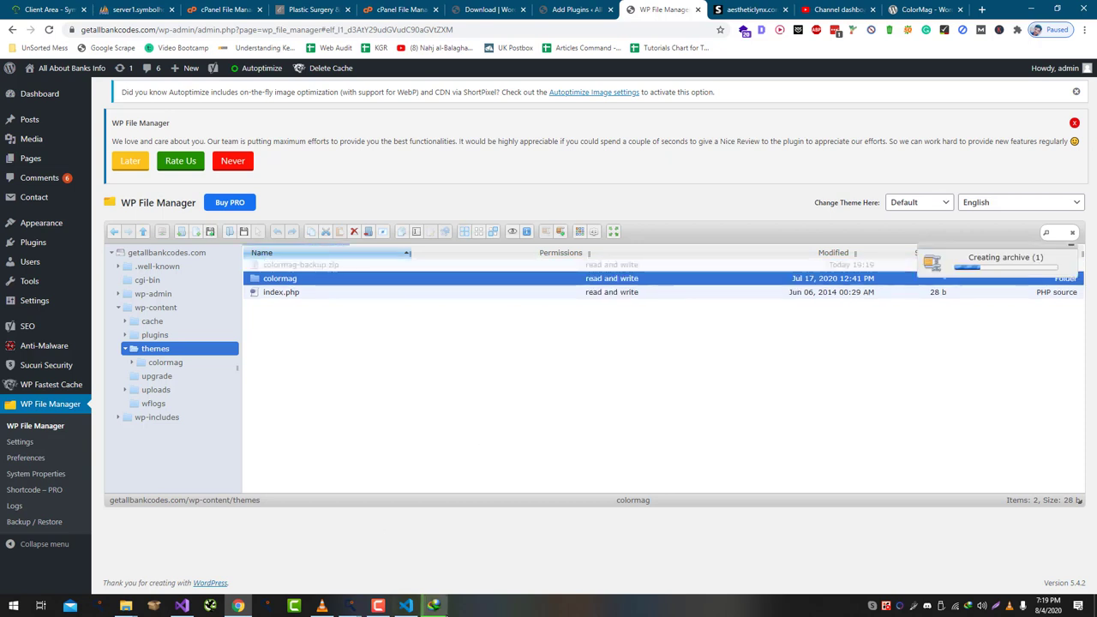
- Check the ColorMag download's progress, then switch to File Explorer and open the Compressed folder inside Downloads
click(436, 553)
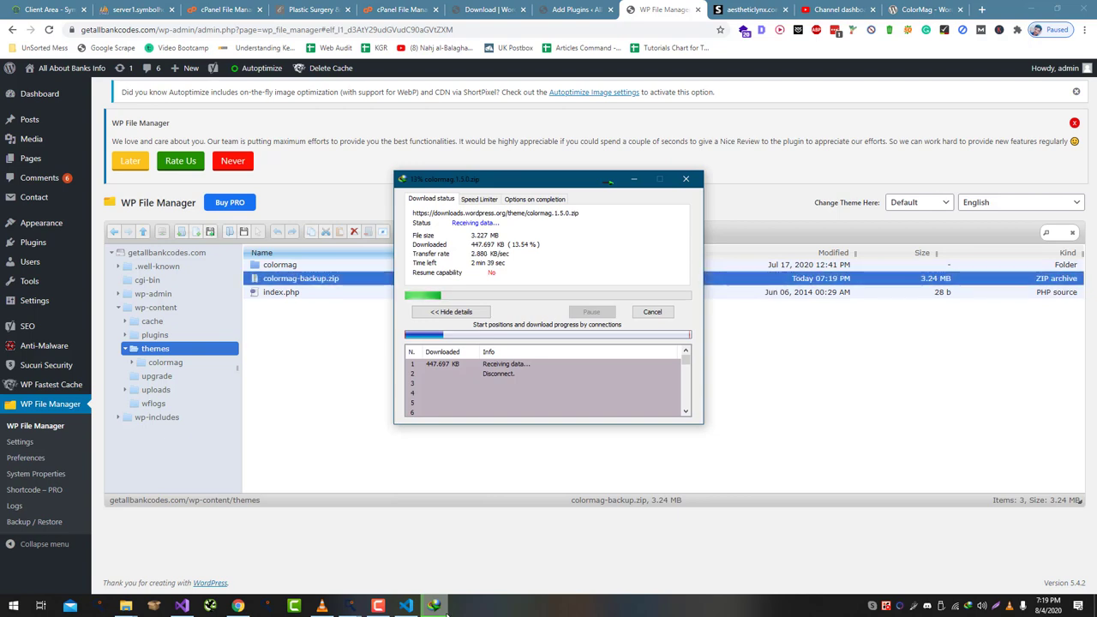
click(444, 612)
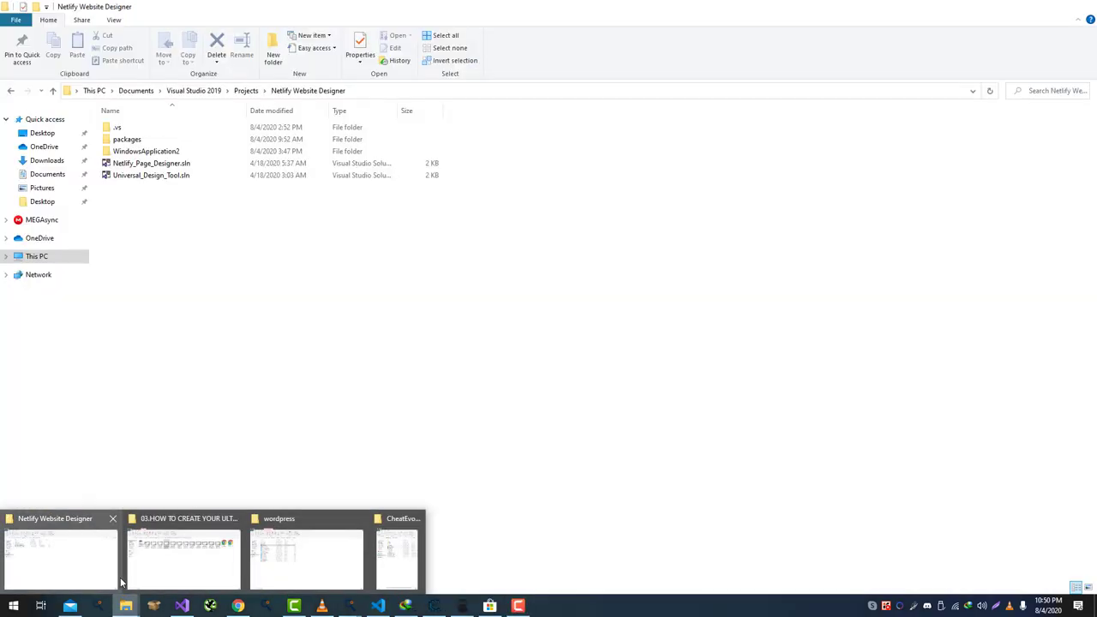
mouse_move(152, 583)
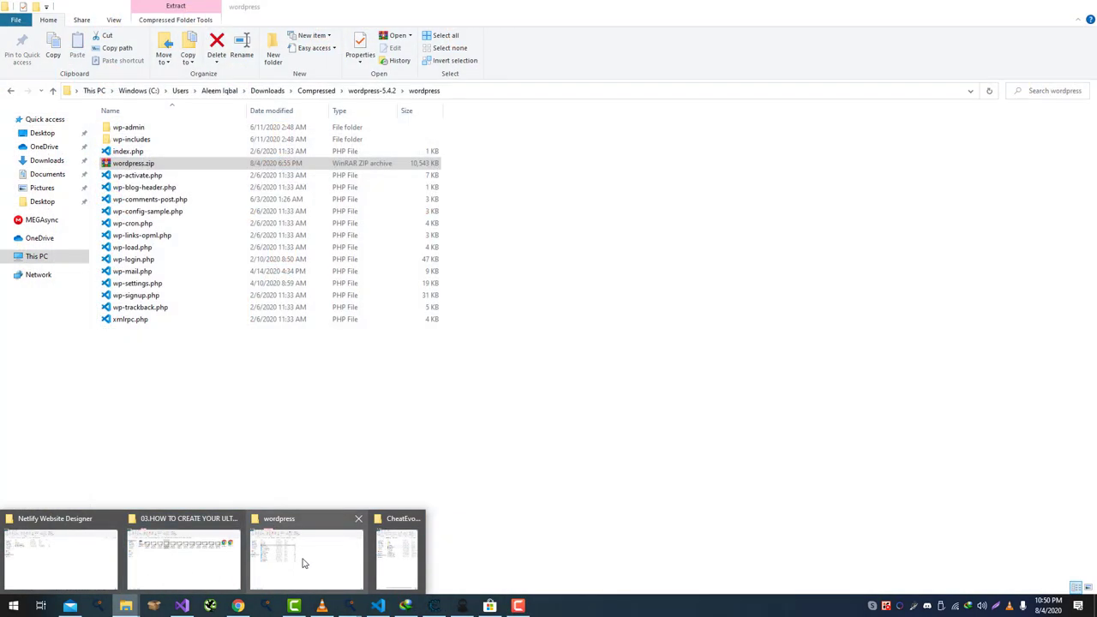
click(302, 563)
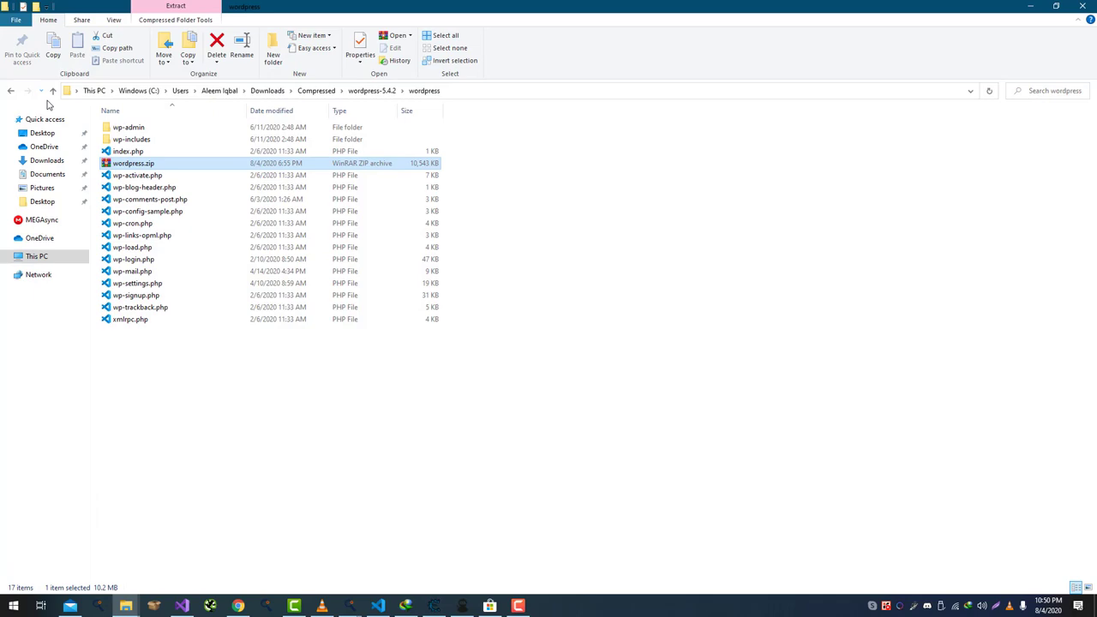
click(45, 162)
double_click(214, 152)
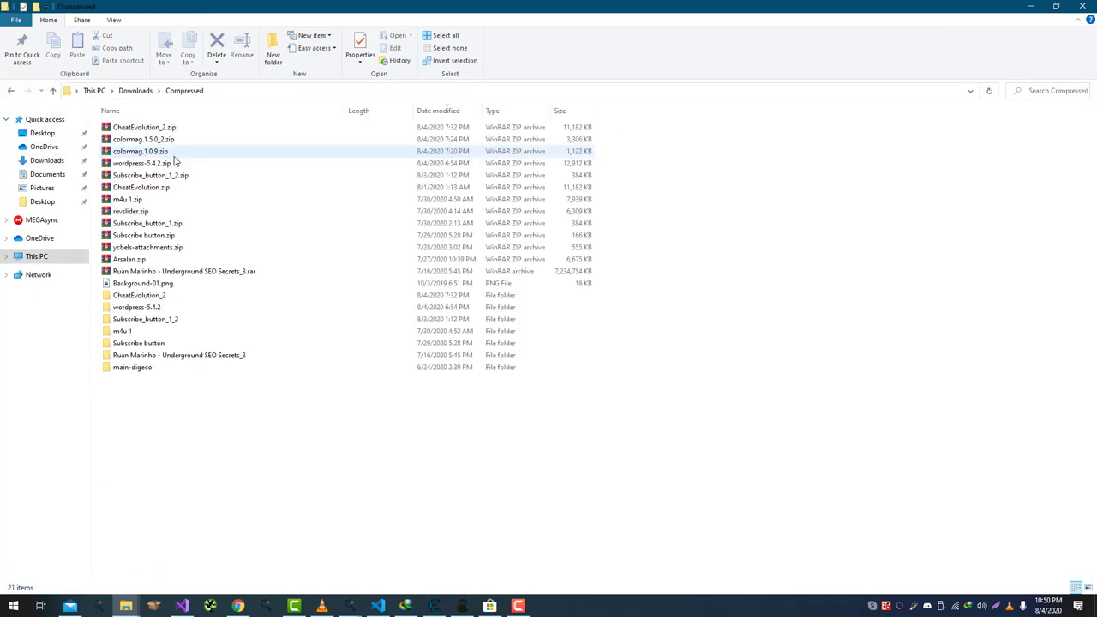
- Inspect the contents of colormag.1.5.0_2.zip and its colormag folder in WinRAR, then close the archive
double_click(146, 139)
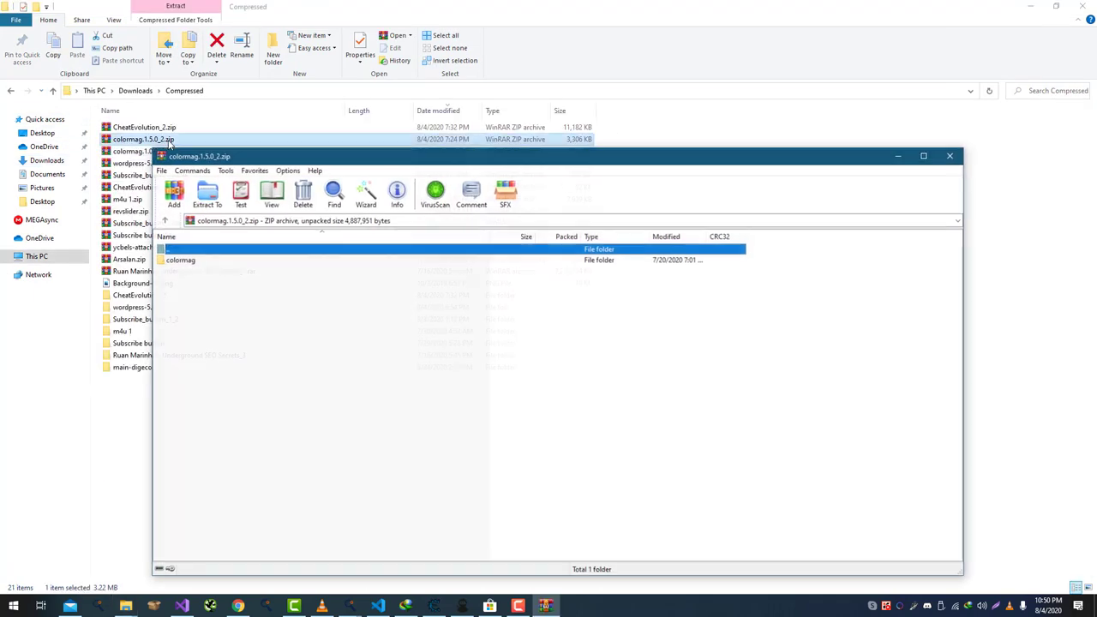
double_click(211, 263)
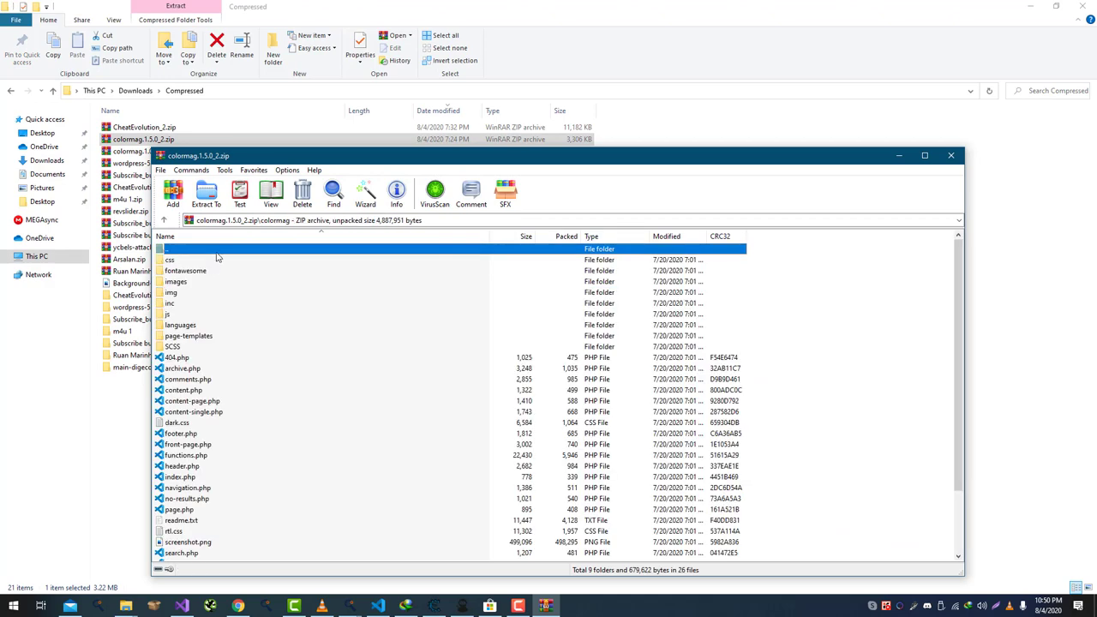
double_click(216, 251)
click(952, 156)
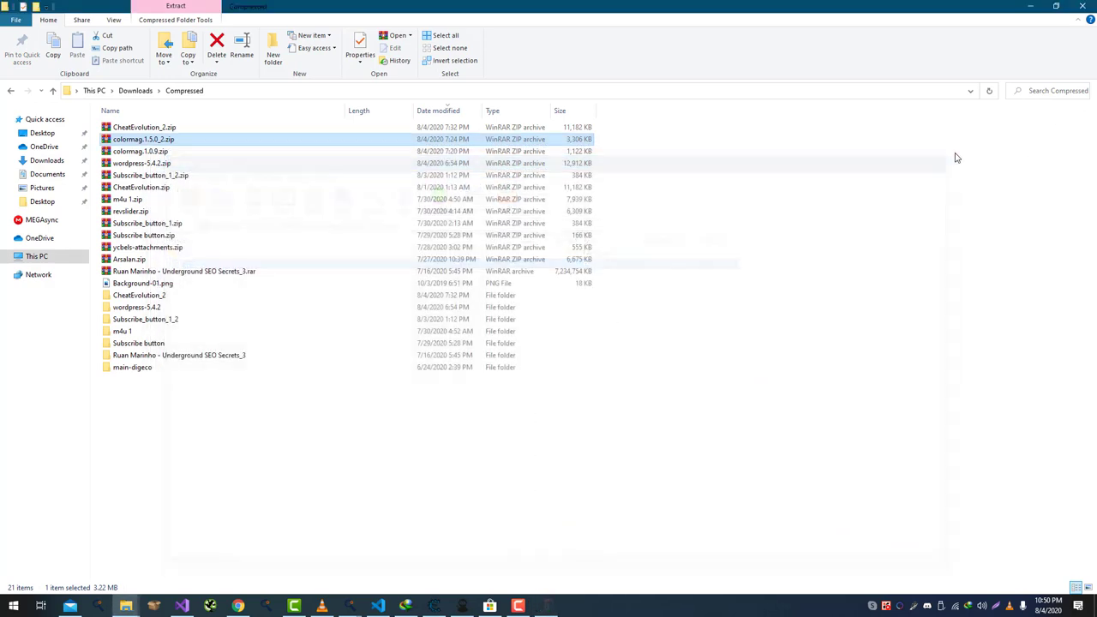
- Switch back to WP File Manager in Chrome and upload colormag.1.5.0_2.zip into the wp-content/themes folder
key(alt+Tab)
key(Tab)
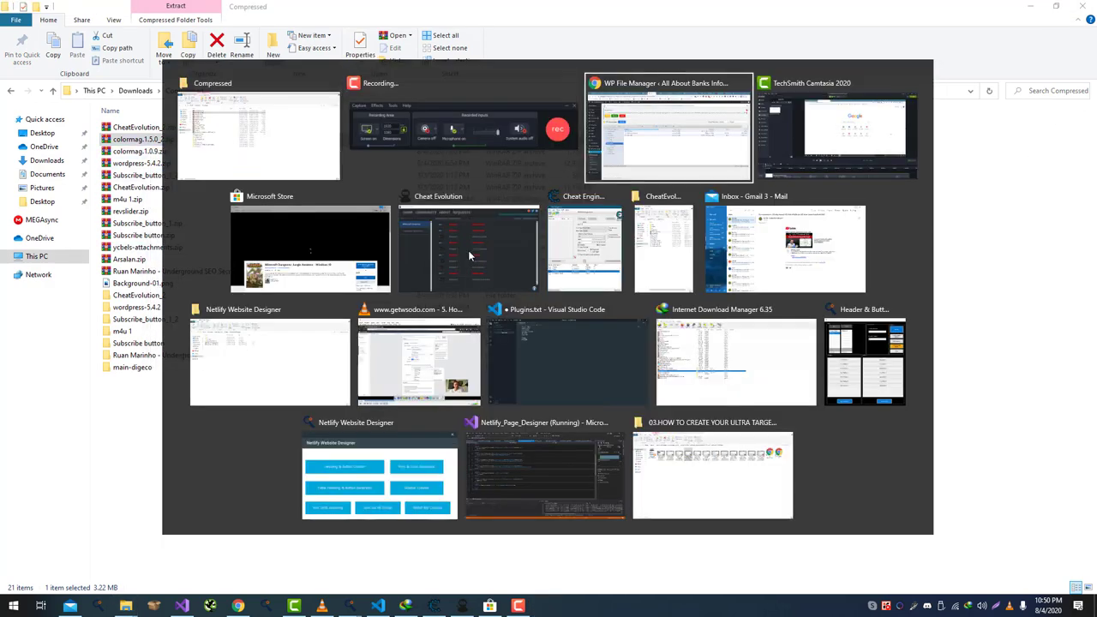
drag(583, 364, 571, 363)
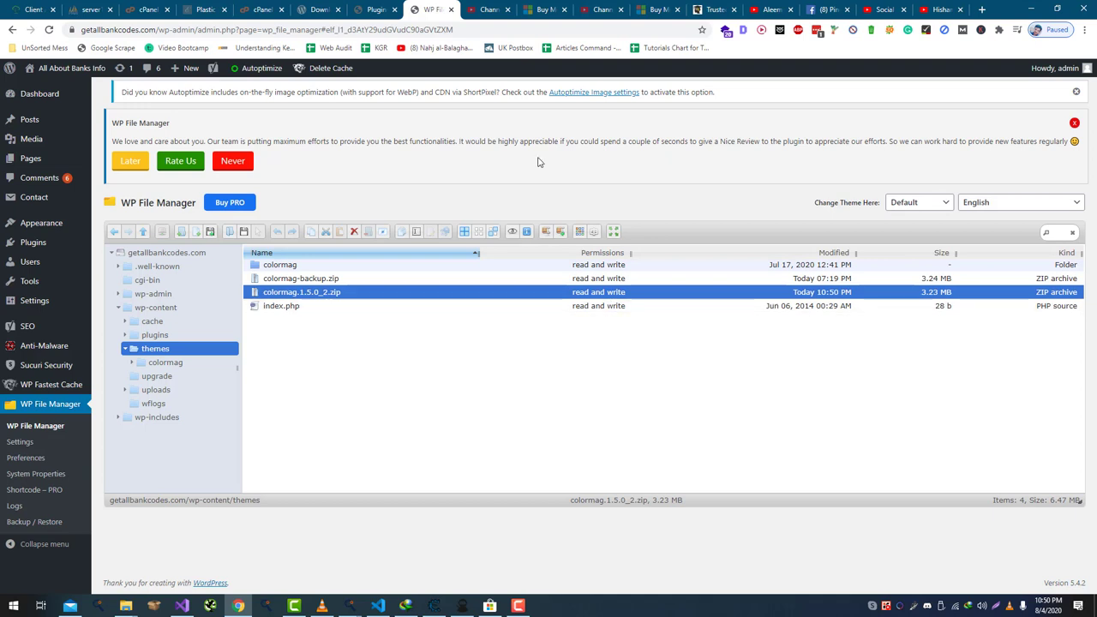
- Permanently delete the old colormag folder from the themes directory
right_click(314, 296)
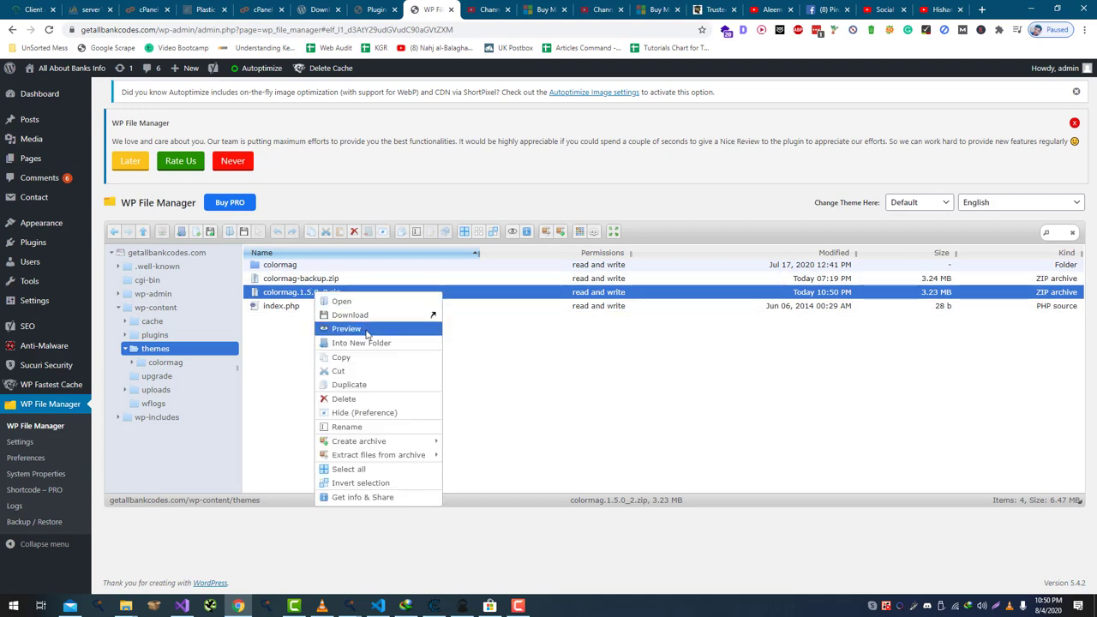
click(283, 268)
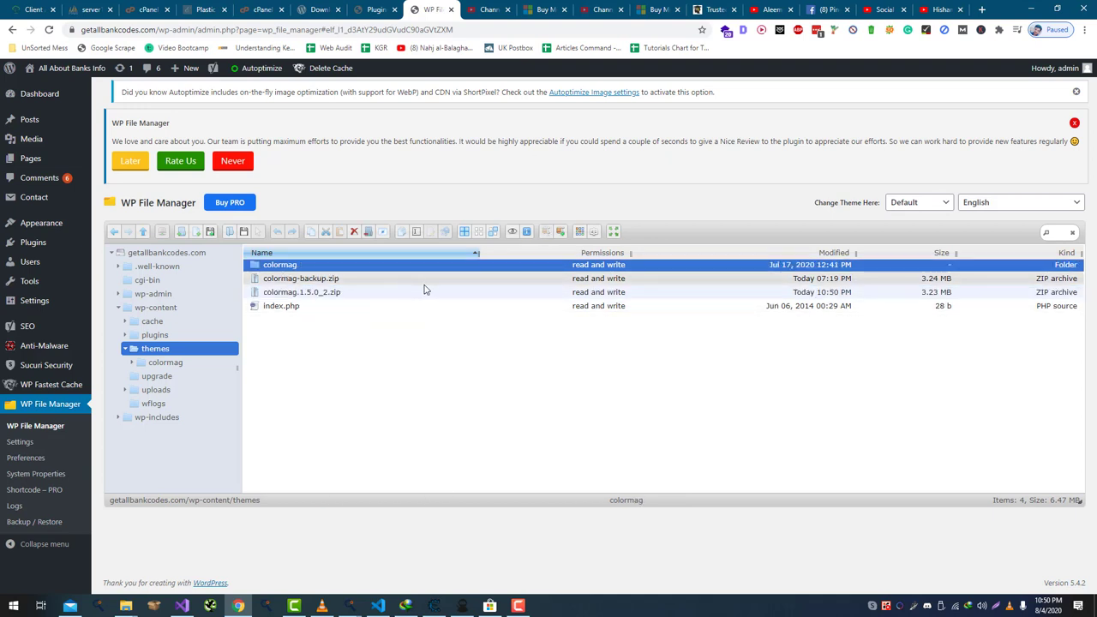
key(Delete)
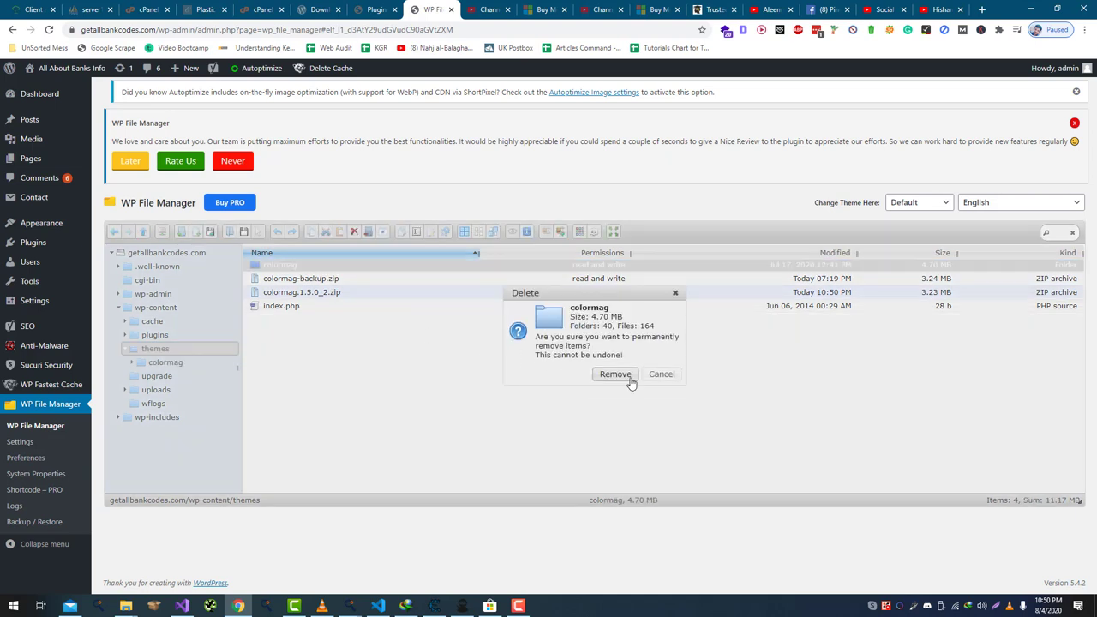
click(629, 378)
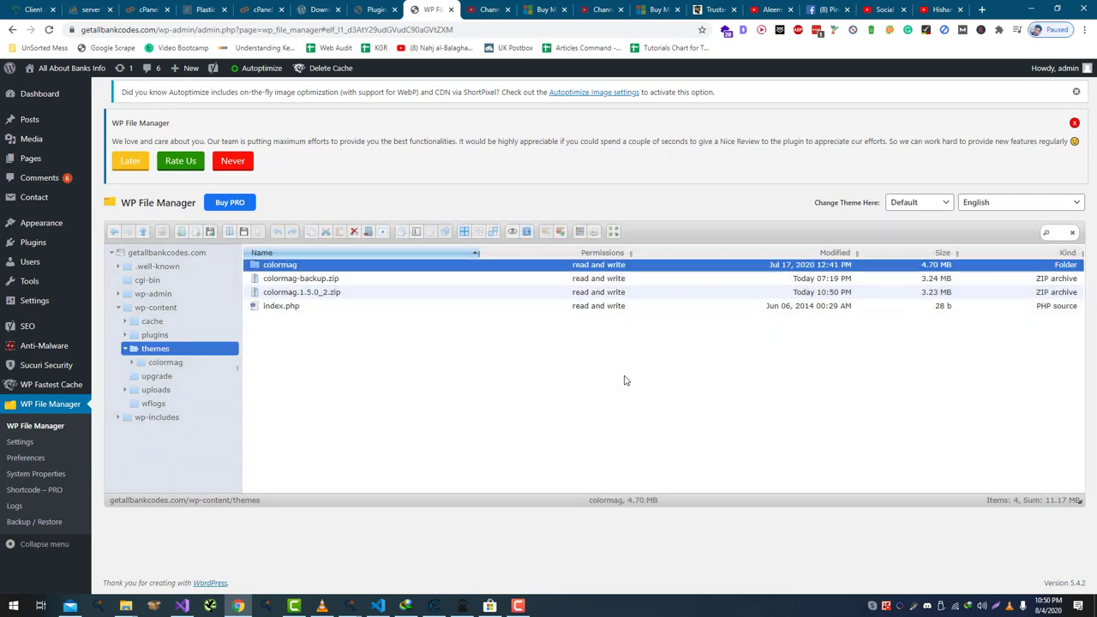
- Extract colormag.1.5.0_2.zip in the themes folder, agreeing to replace any old files
right_click(357, 285)
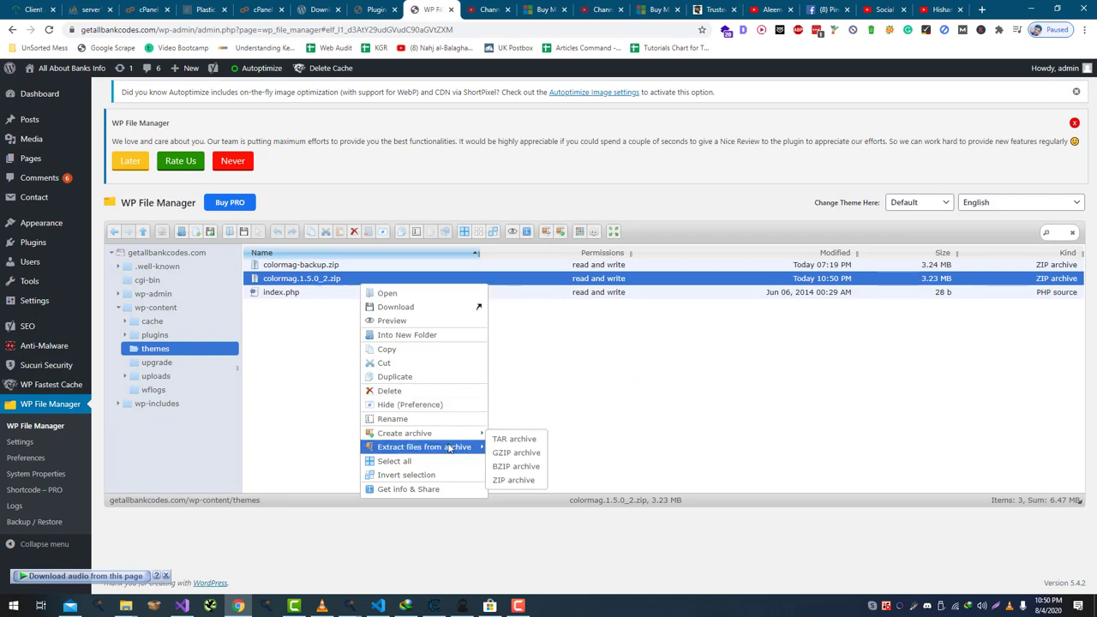
mouse_move(454, 446)
click(503, 466)
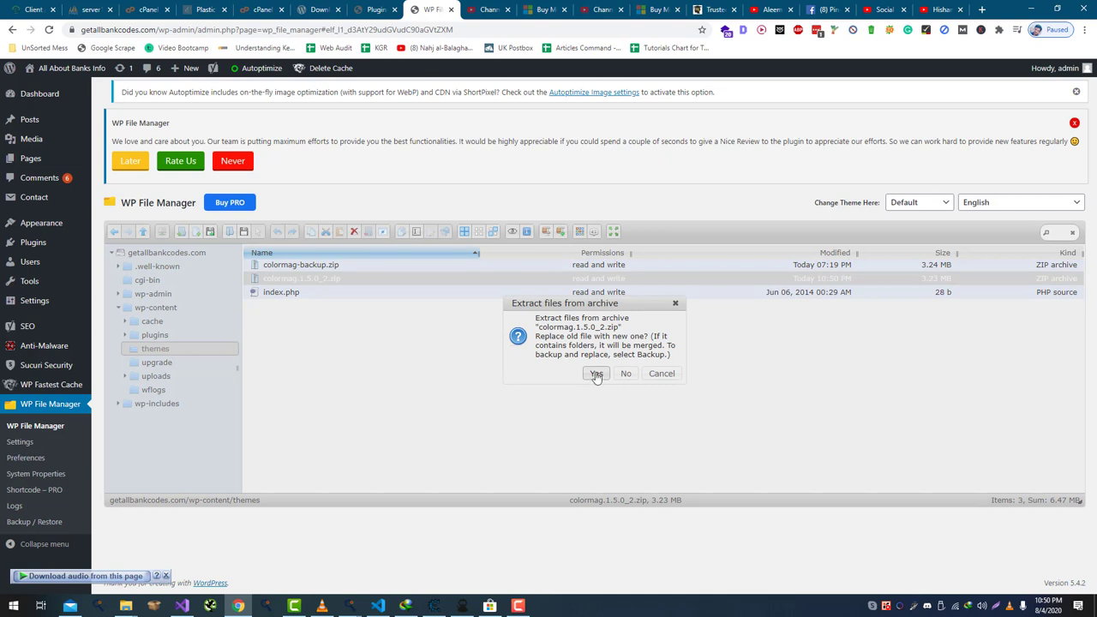
click(597, 374)
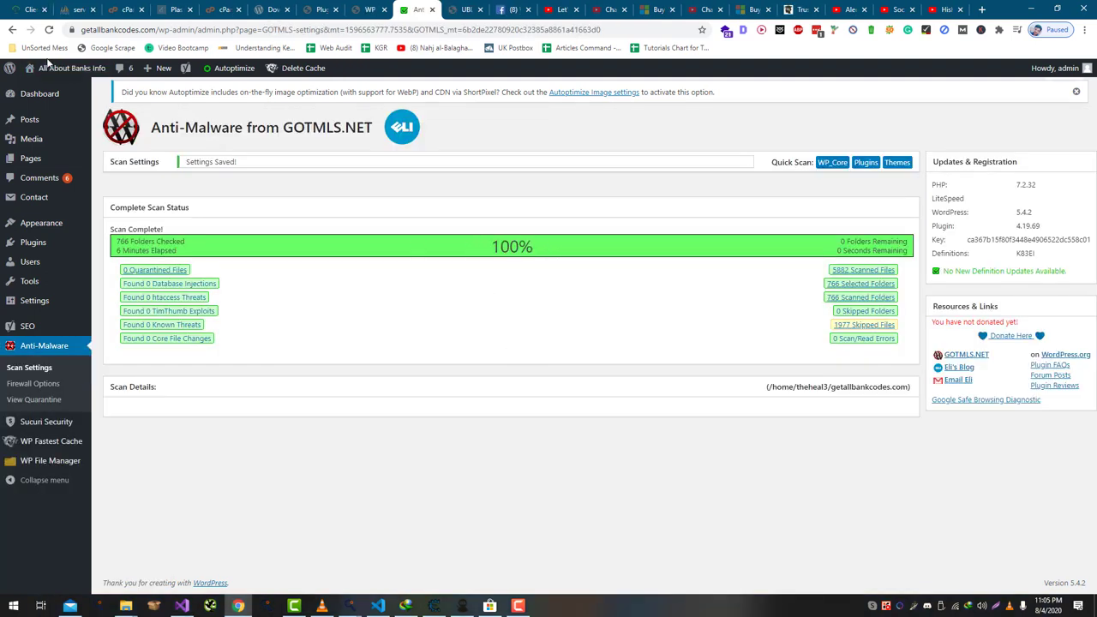
- Visit the All About Banks Info homepage and review its layout from header to footer
click(38, 87)
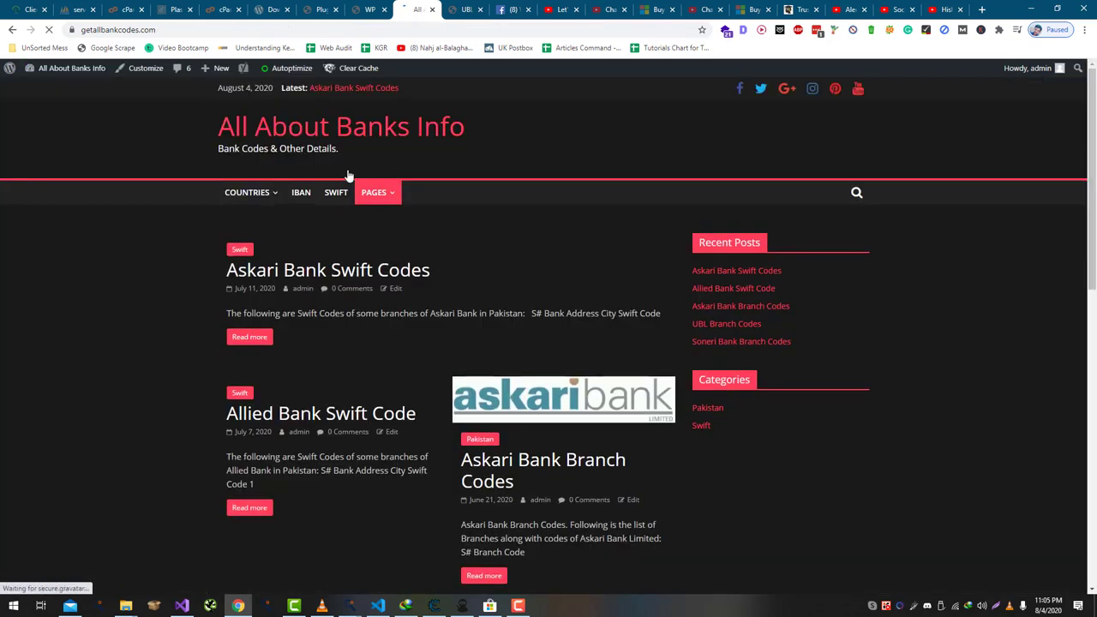
scroll(386, 282, down, 7)
scroll(414, 335, down, 1)
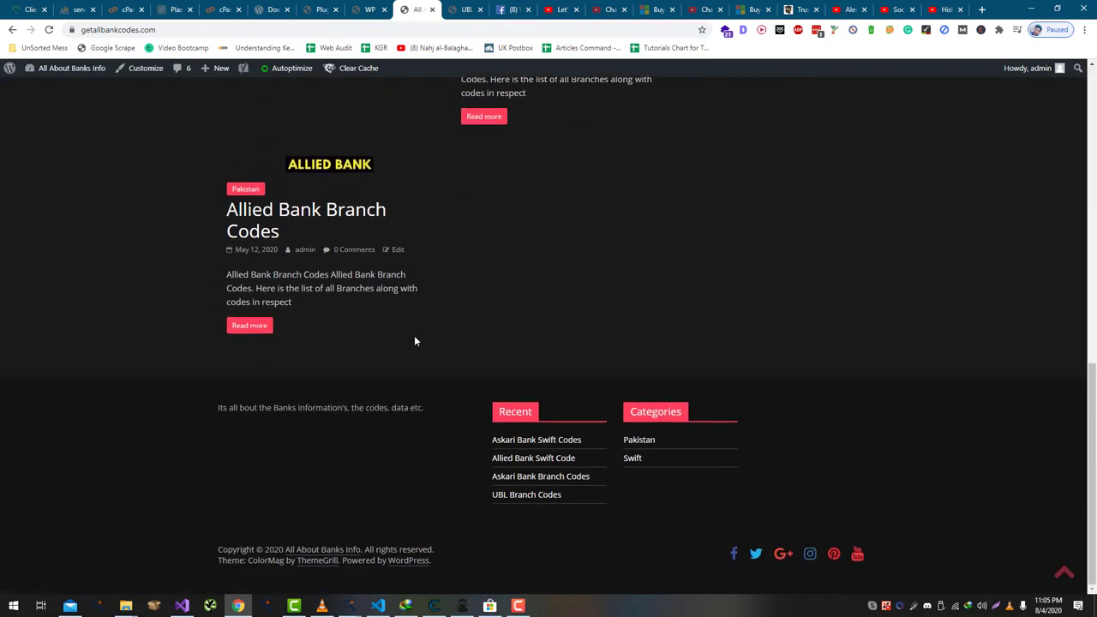
scroll(417, 343, up, 10)
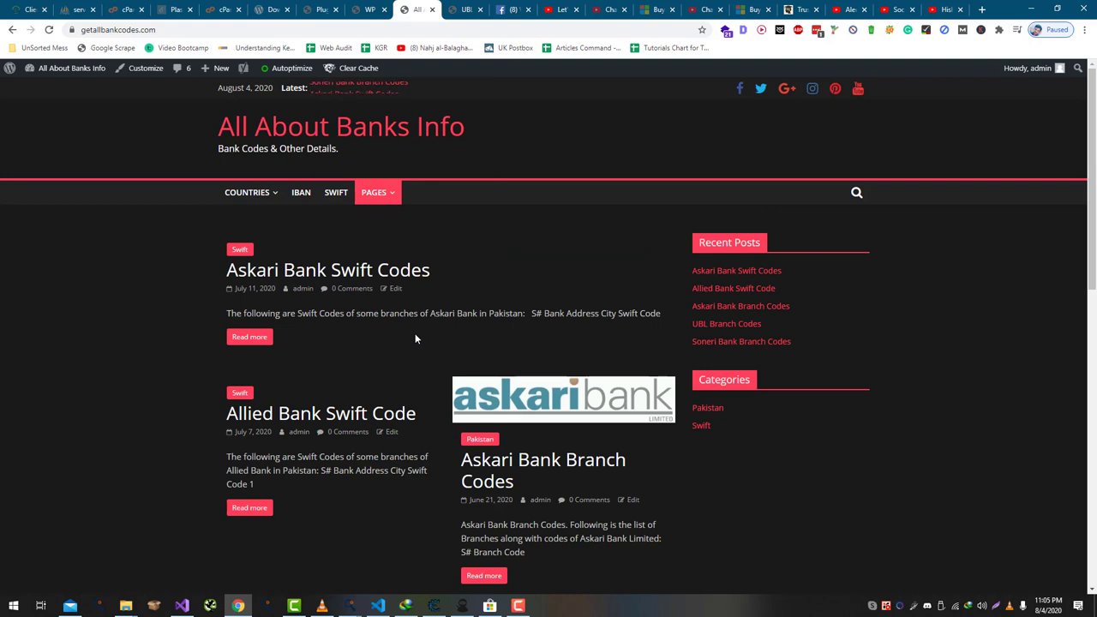
- Reload the suspended cPanel File Upload and cPanel File Manager tabs
click(224, 12)
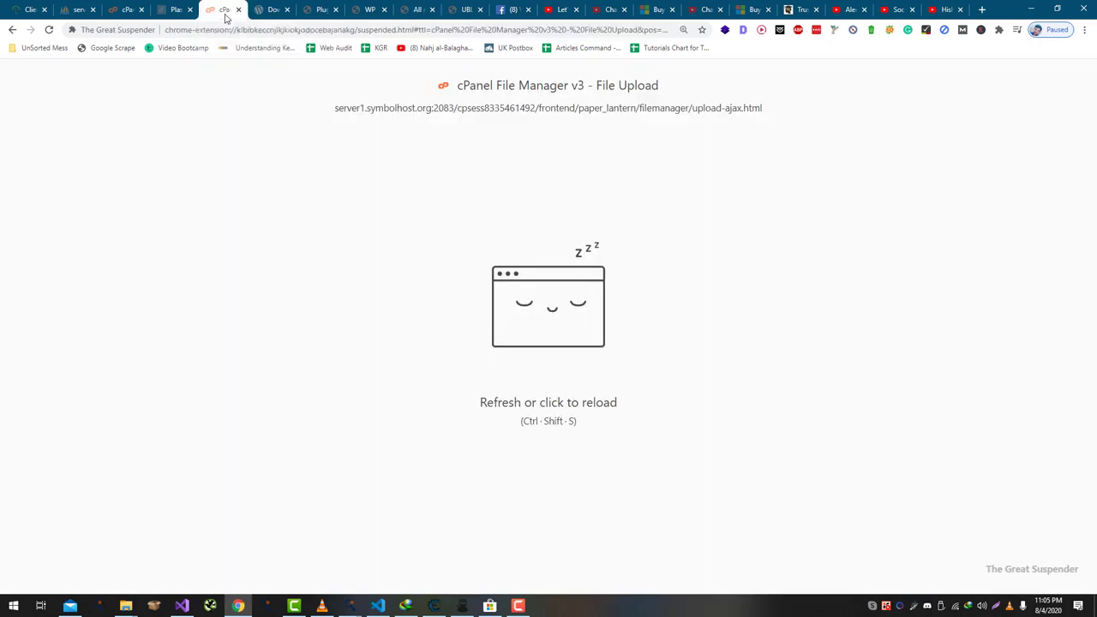
click(48, 29)
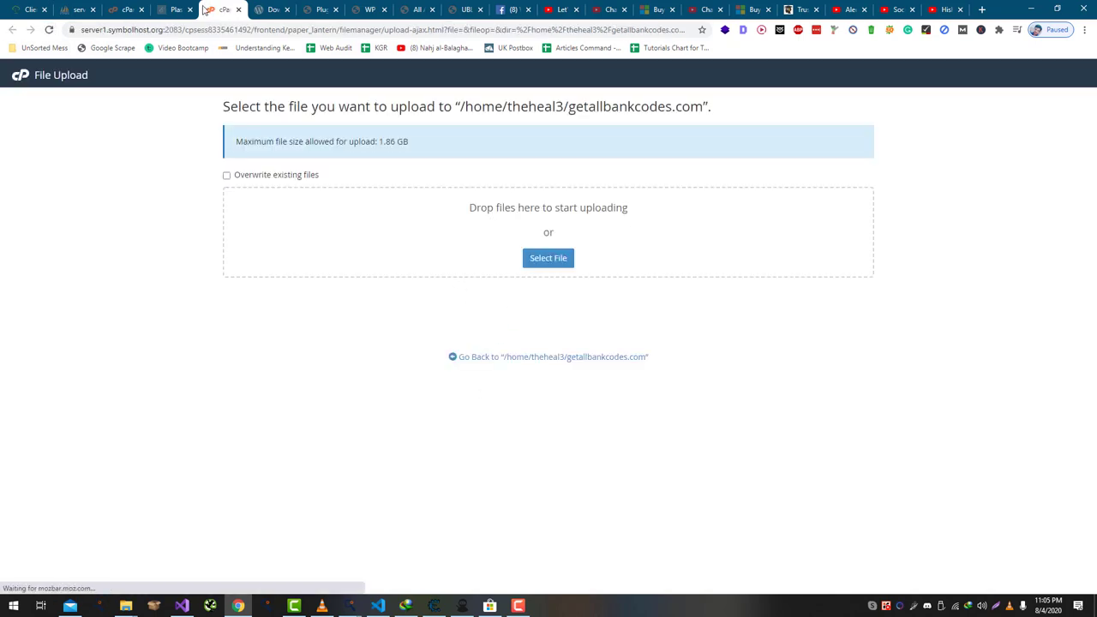
click(124, 10)
click(49, 30)
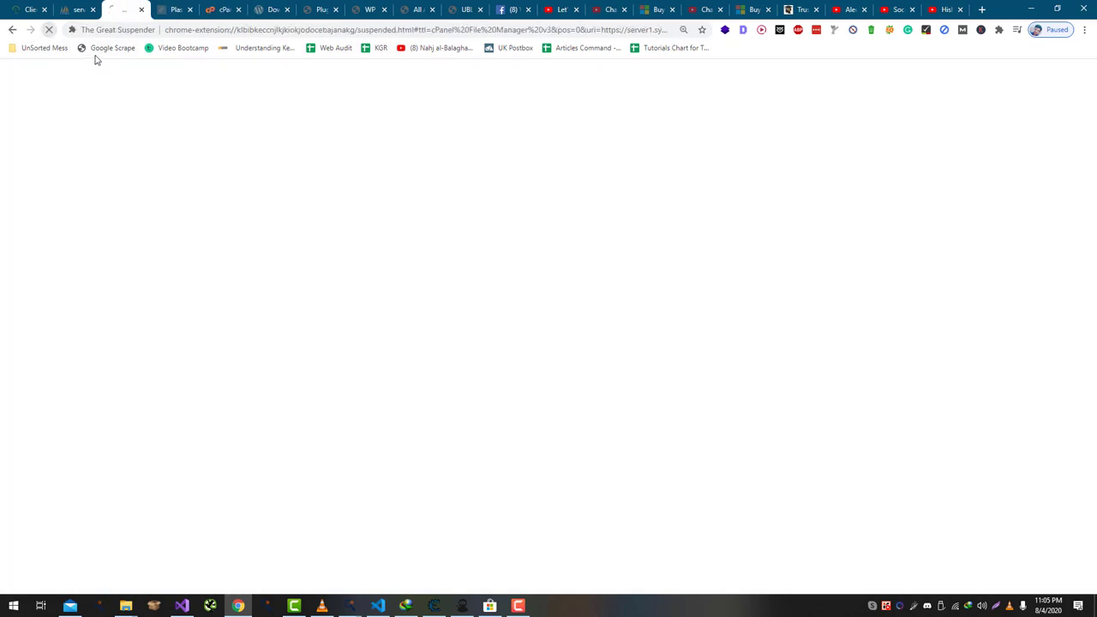
- Look through the website folders in the cPanel home directory, then return to the File Upload tab
scroll(388, 215, down, 5)
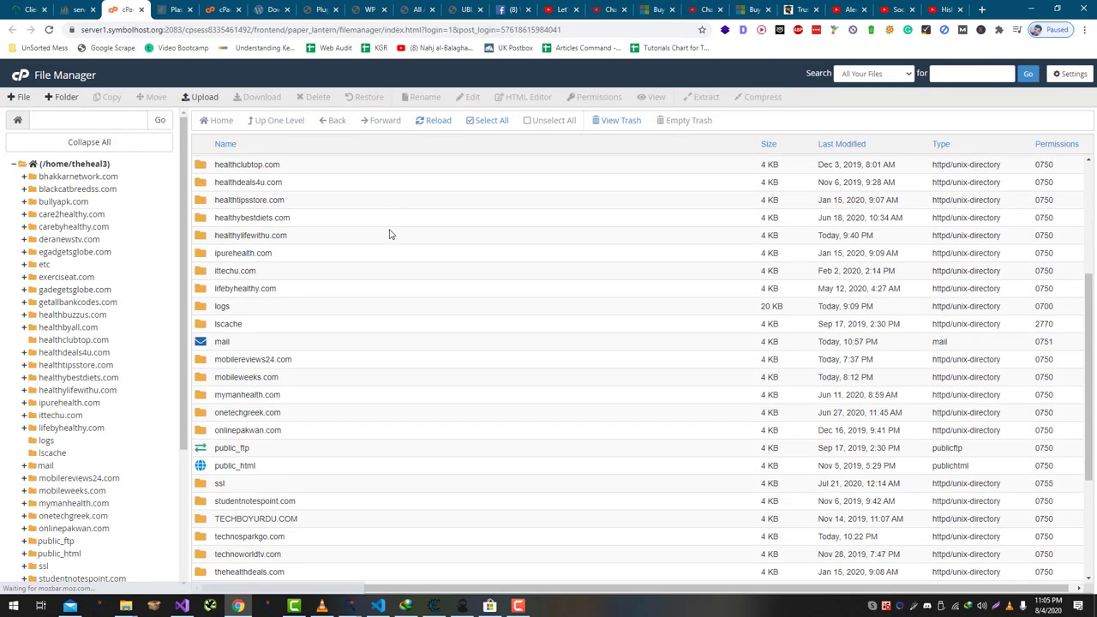
scroll(340, 392, up, 3)
scroll(338, 392, up, 3)
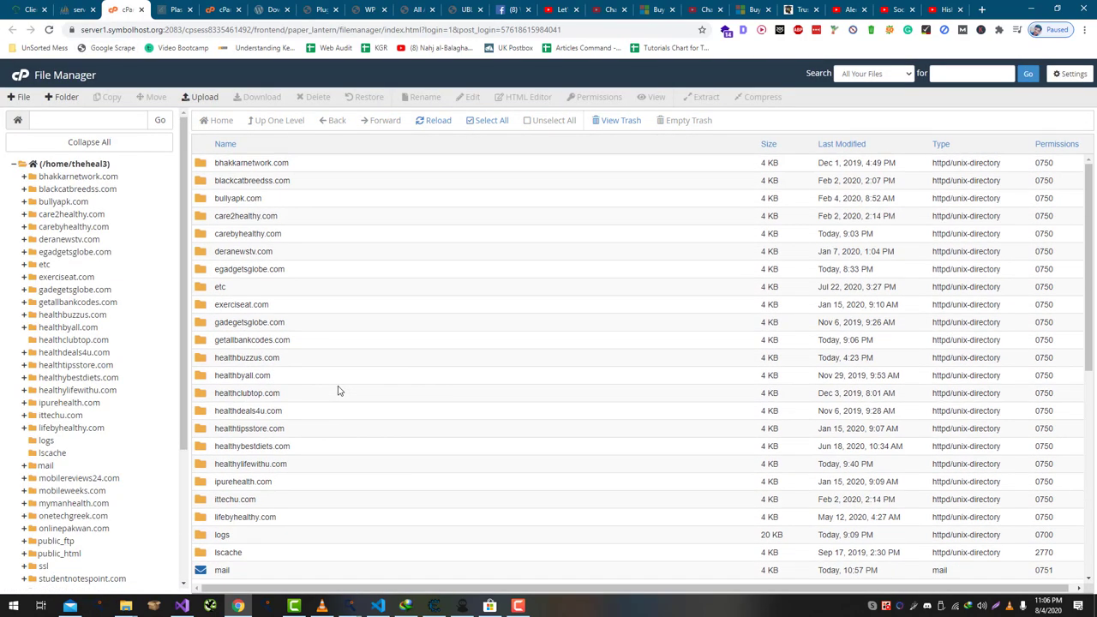
scroll(446, 266, down, 5)
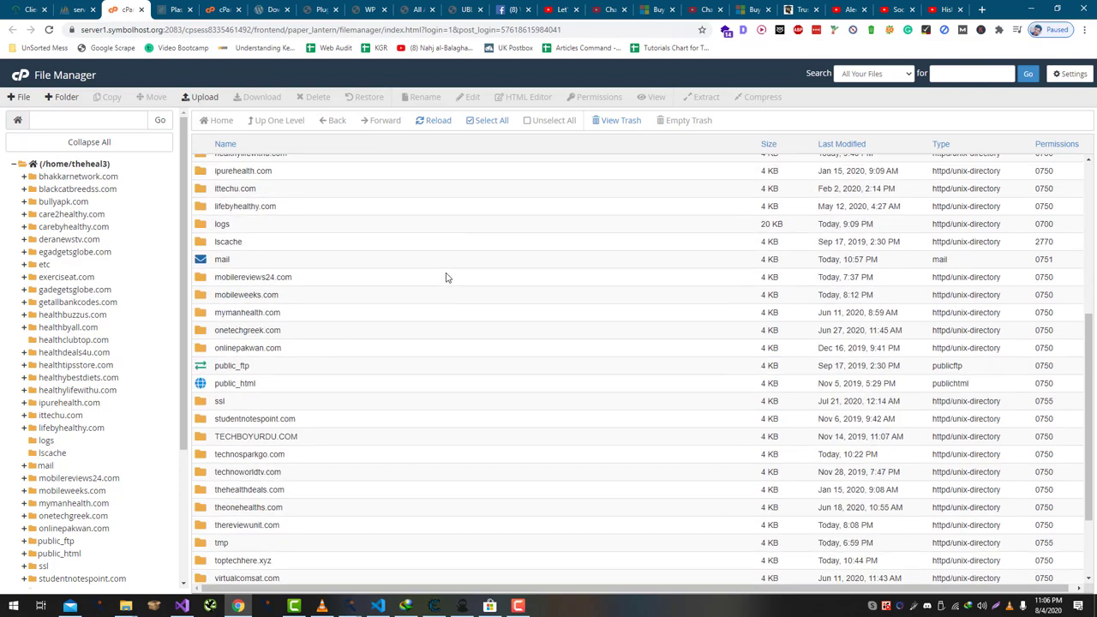
scroll(447, 277, up, 5)
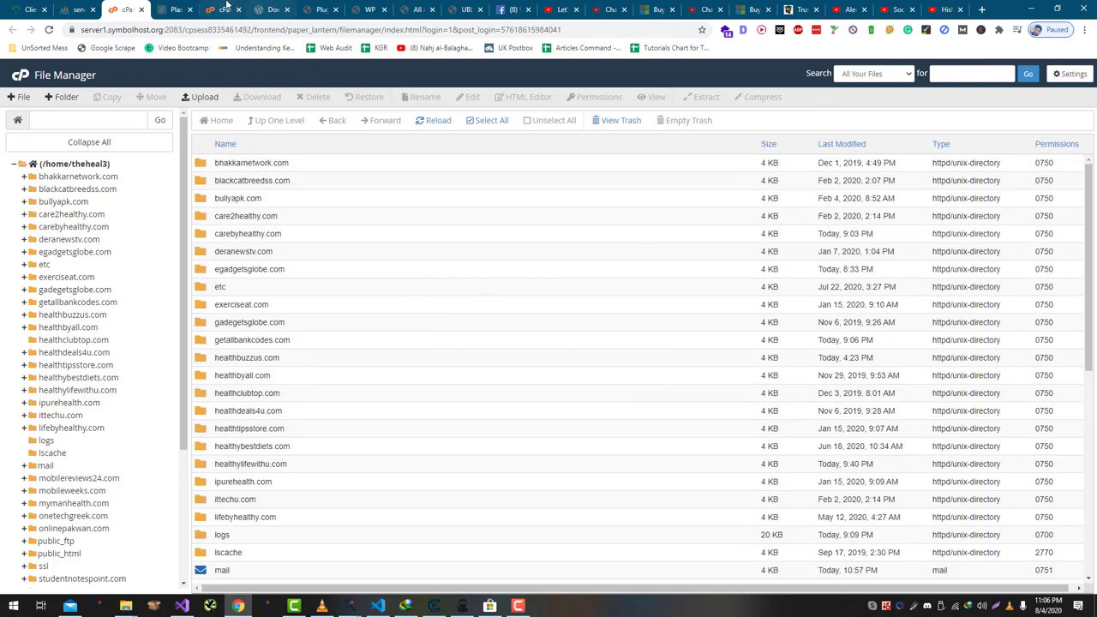
click(227, 7)
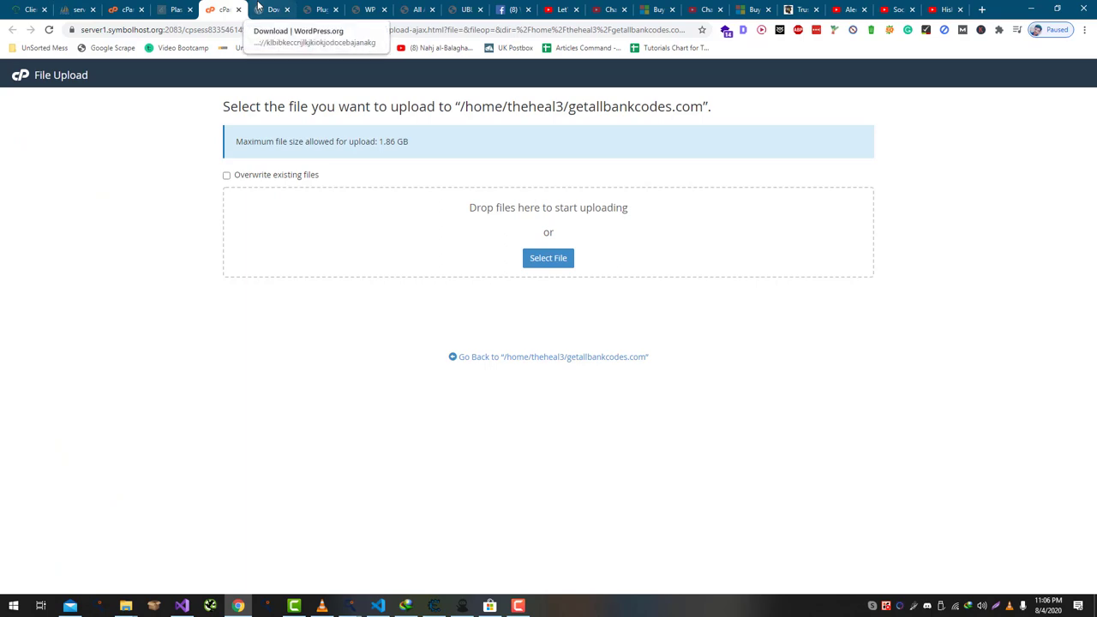